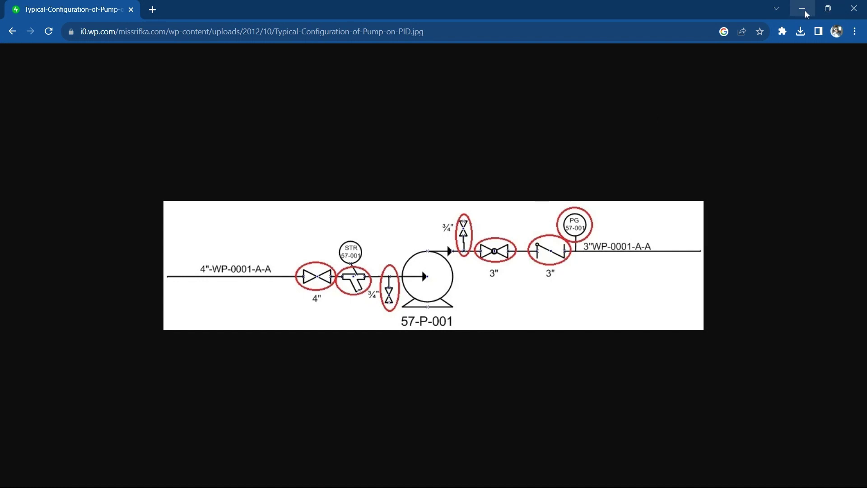
- Switch to the AVEVA PDMS design window and collapse the zones listed under SITE001
{"action": "mouse_move", "coordinate": [632, 485]}
{"action": "left_click", "coordinate": [609, 476]}
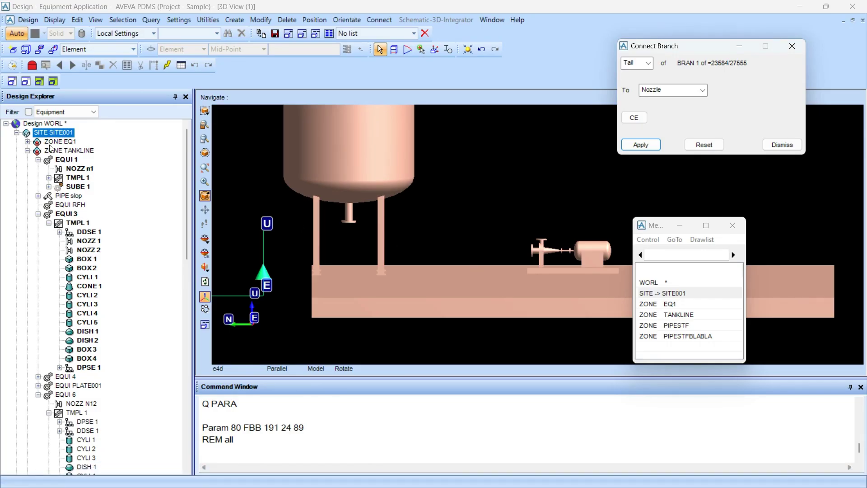
{"action": "left_click", "coordinate": [16, 133]}
{"action": "left_click", "coordinate": [17, 132]}
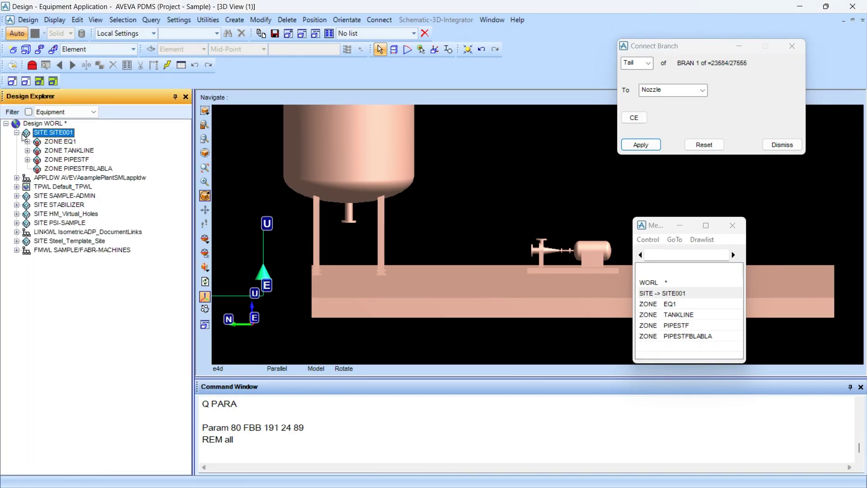
- Clear the command output and create a new zone under SITE001
{"action": "right_click", "coordinate": [240, 454]}
{"action": "left_click", "coordinate": [260, 441]}
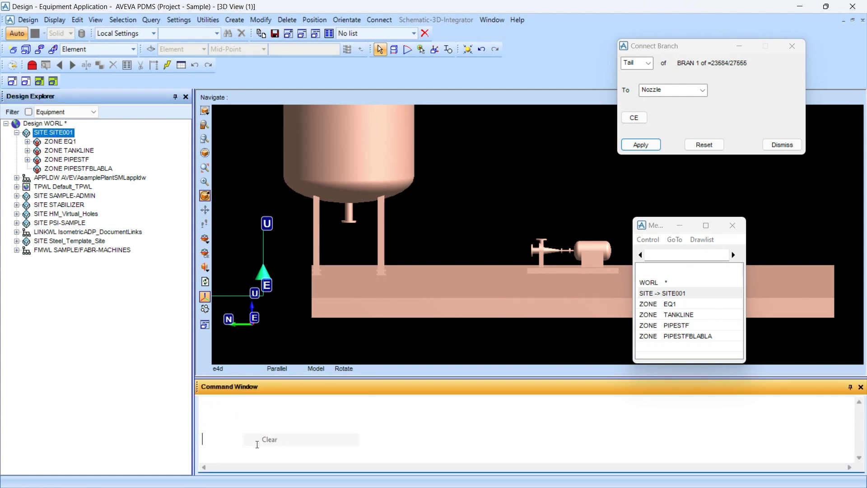
{"action": "left_click", "coordinate": [236, 438]}
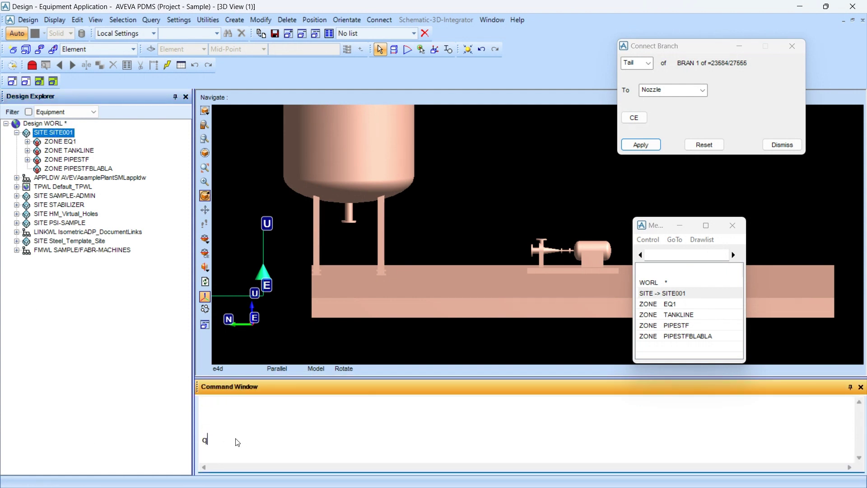
{"action": "type", "text": "zone"}
{"action": "key", "text": "BackSpace"}
{"action": "key", "text": "BackSpace"}
{"action": "key", "text": "BackSpace"}
{"action": "key", "text": "BackSpace"}
{"action": "key", "text": "BackSpace"}
{"action": "type", "text": "new zone"}
{"action": "key", "text": "Return"}
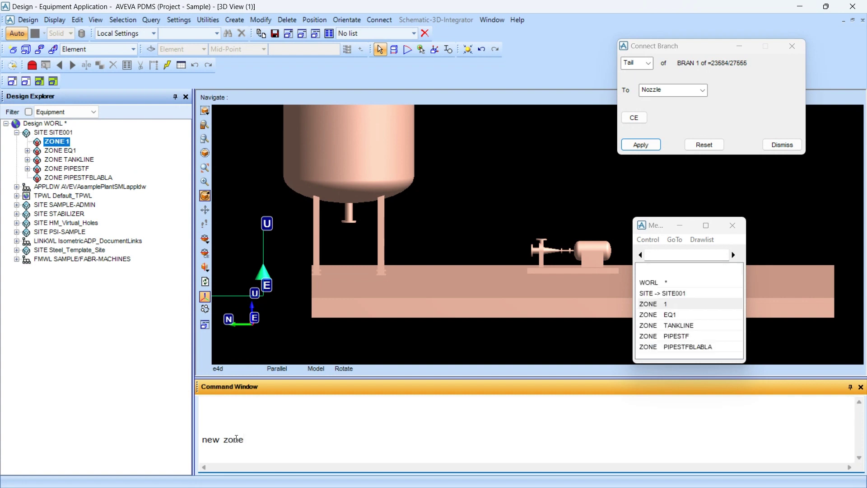
- Name the new zone /pipe01
{"action": "type", "text": "name /pipe01"}
{"action": "key", "text": "Return"}
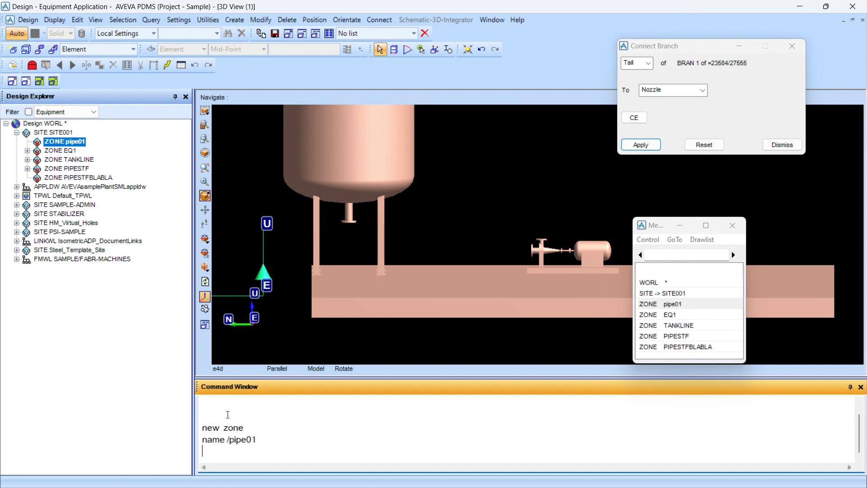
- Create a new pipe in zone pipe01 and query its piping specification (pspec)
{"action": "type", "text": "new pipe"}
{"action": "key", "text": "Return"}
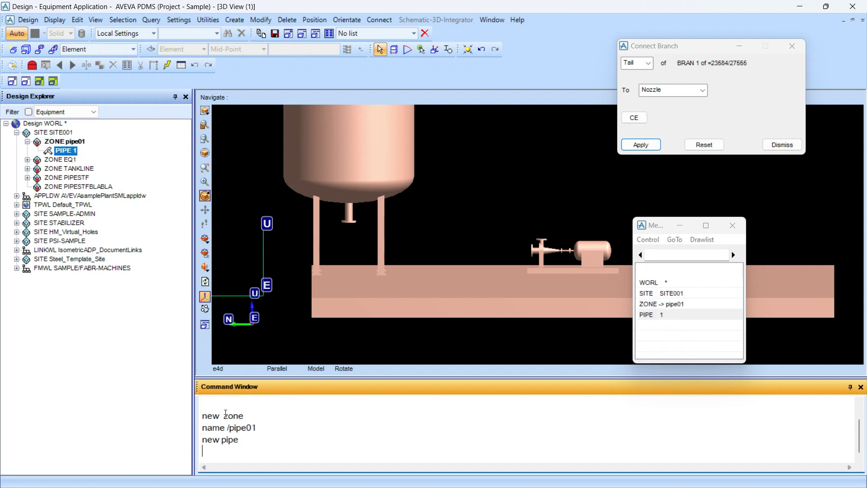
{"action": "type", "text": "q pspec"}
{"action": "key", "text": "Return"}
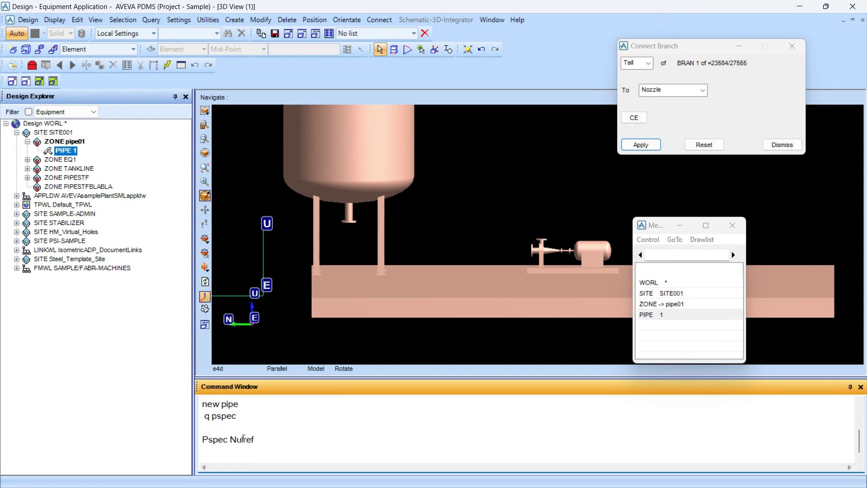
- Set the new pipe's Pspec to /A3B
{"action": "left_click", "coordinate": [262, 436]}
{"action": "left_click_drag", "start_coordinate": [270, 452], "coordinate": [231, 454]}
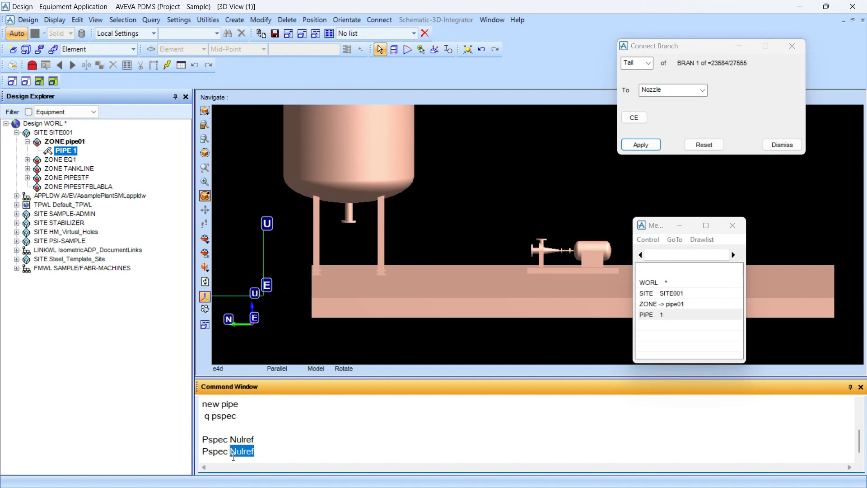
{"action": "type", "text": "/a3b"}
{"action": "key", "text": "BackSpace"}
{"action": "key", "text": "BackSpace"}
{"action": "key", "text": "BackSpace"}
{"action": "type", "text": "A3B"}
{"action": "key", "text": "Return"}
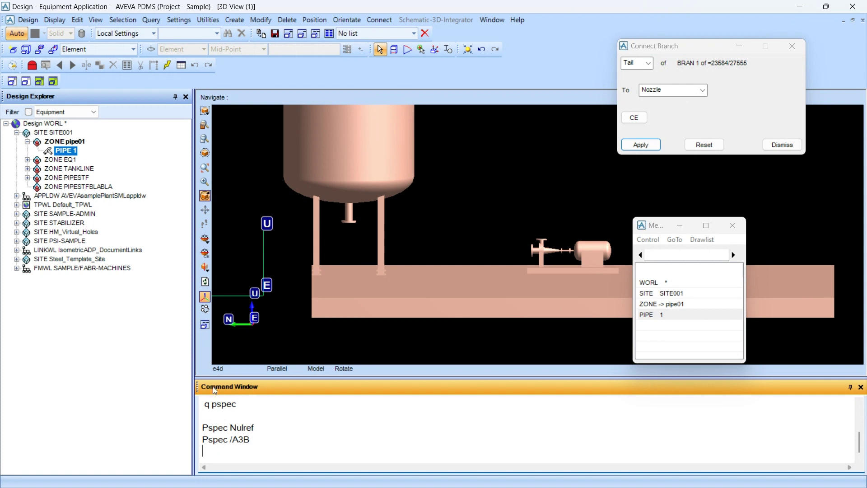
- Create a new branch under the pipe and query the branch's pspec
{"action": "type", "text": "NEW"}
{"action": "key", "text": "Return"}
{"action": "key", "text": "Up"}
{"action": "key", "text": "Up"}
{"action": "key", "text": "Up"}
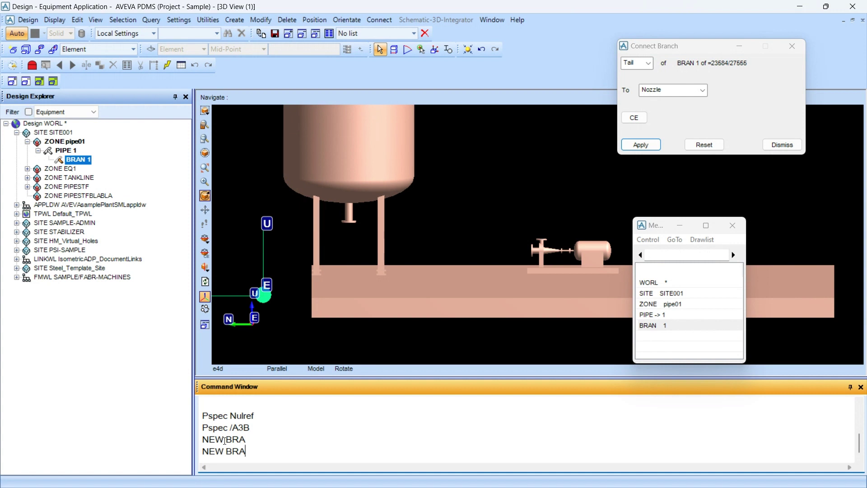
{"action": "key", "text": "Return"}
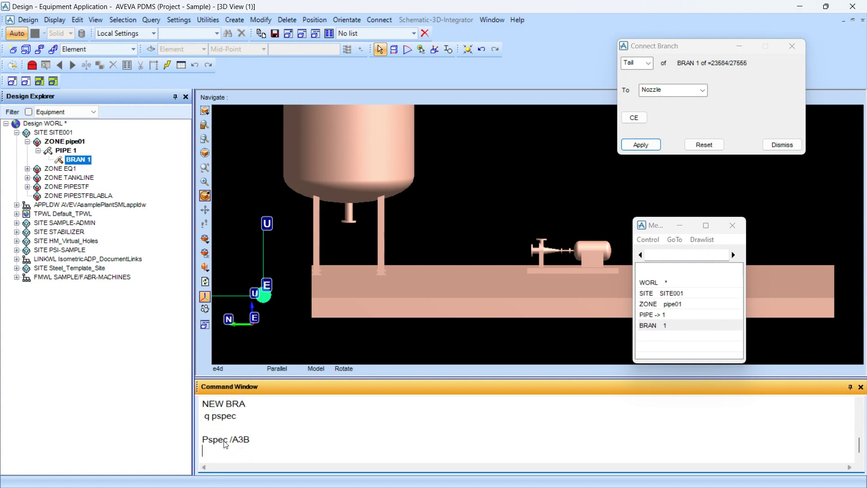
- Make the new branch current for connecting and connect its head to the nozzle beneath the tank
{"action": "left_click", "coordinate": [634, 118]}
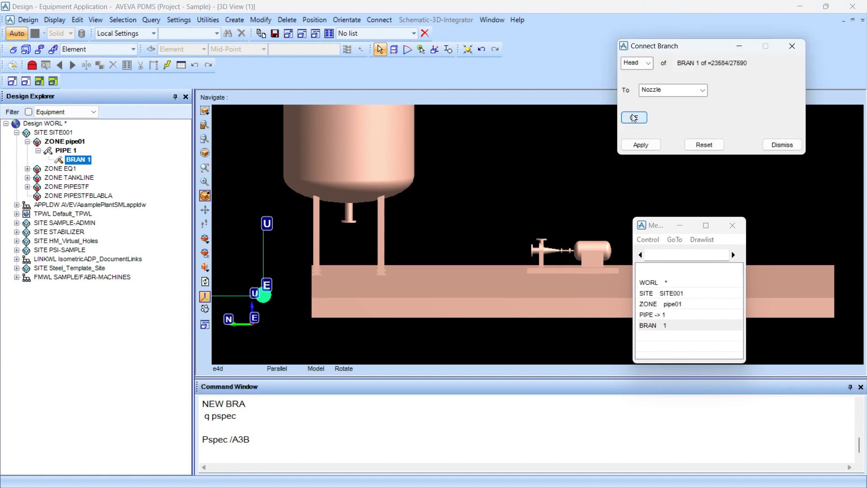
{"action": "left_click", "coordinate": [640, 145]}
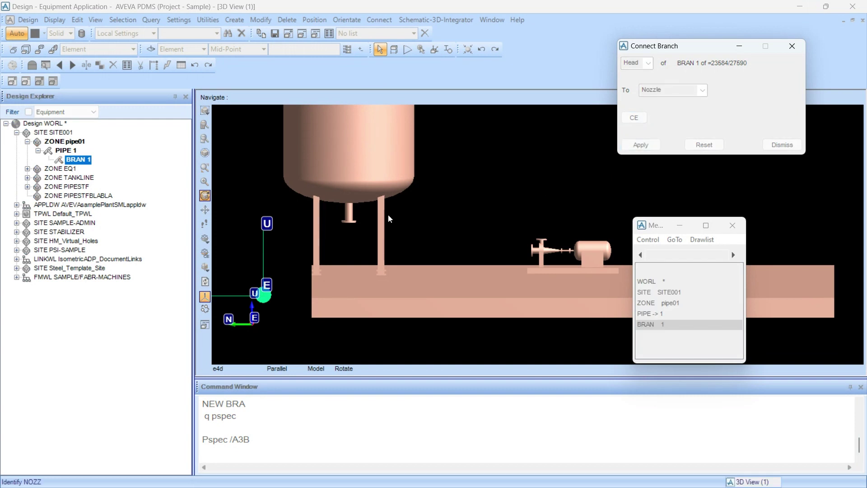
{"action": "left_click", "coordinate": [357, 231]}
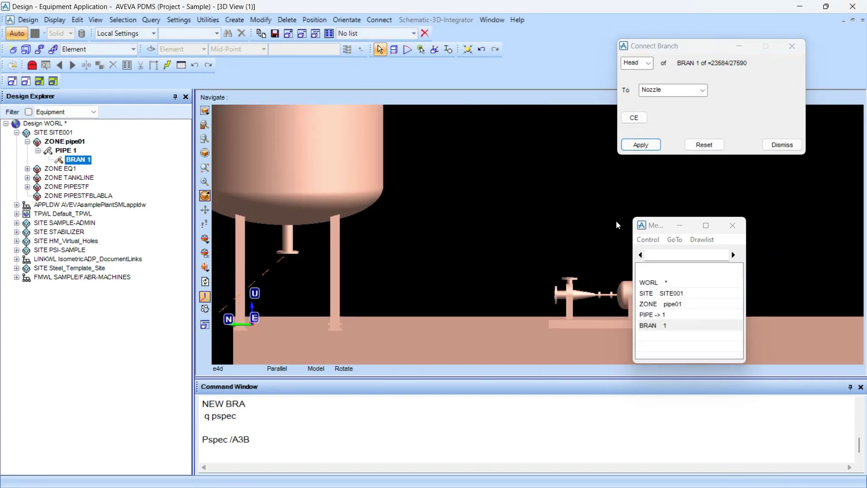
- Connect the branch tail to the pump nozzle facing the tank
{"action": "left_click", "coordinate": [637, 63]}
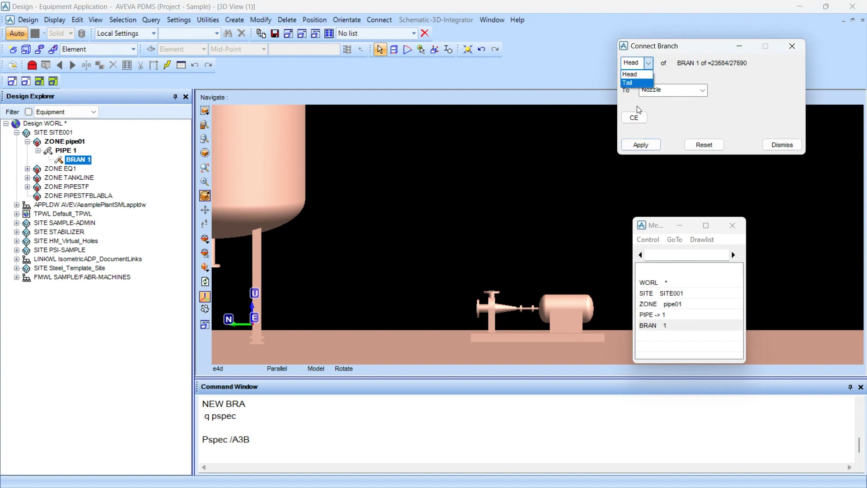
{"action": "left_click", "coordinate": [637, 82]}
{"action": "left_click", "coordinate": [641, 145]}
{"action": "left_click", "coordinate": [481, 313]}
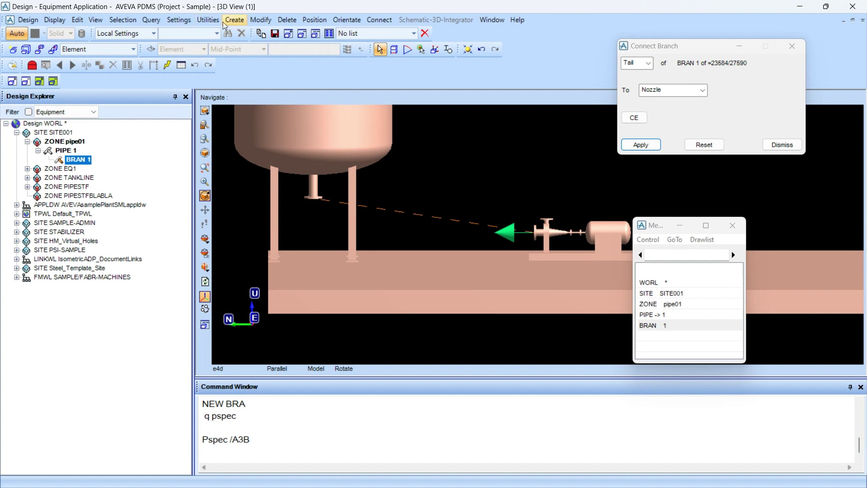
- Change to the Pipework application and open the form for creating piping components on the branch
{"action": "left_click", "coordinate": [38, 25]}
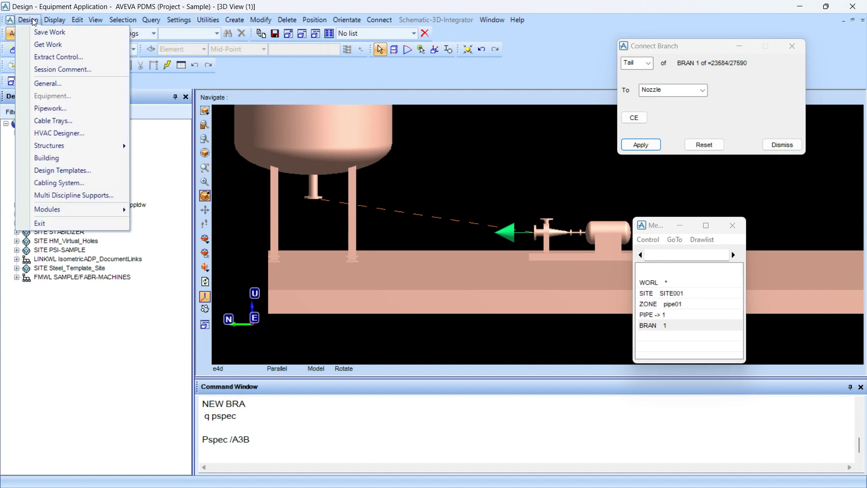
{"action": "left_click", "coordinate": [45, 112]}
{"action": "left_click", "coordinate": [234, 19]}
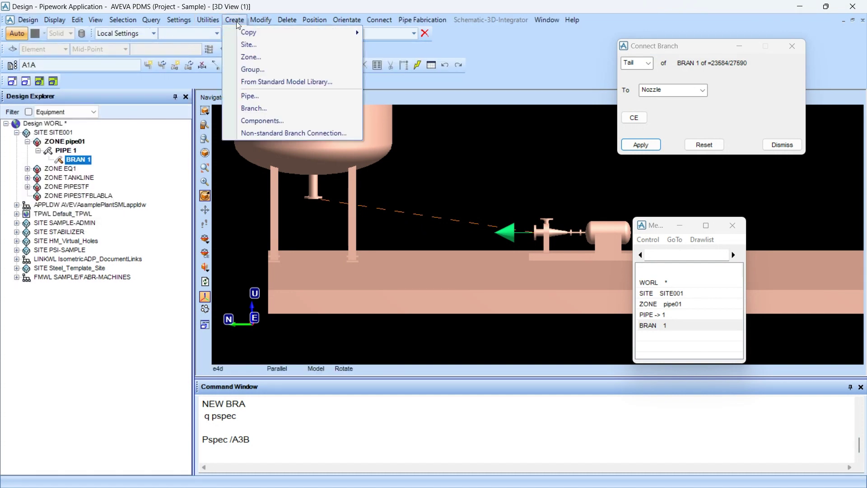
{"action": "left_click", "coordinate": [258, 125]}
{"action": "left_click_drag", "start_coordinate": [40, 18], "coordinate": [663, 89]}
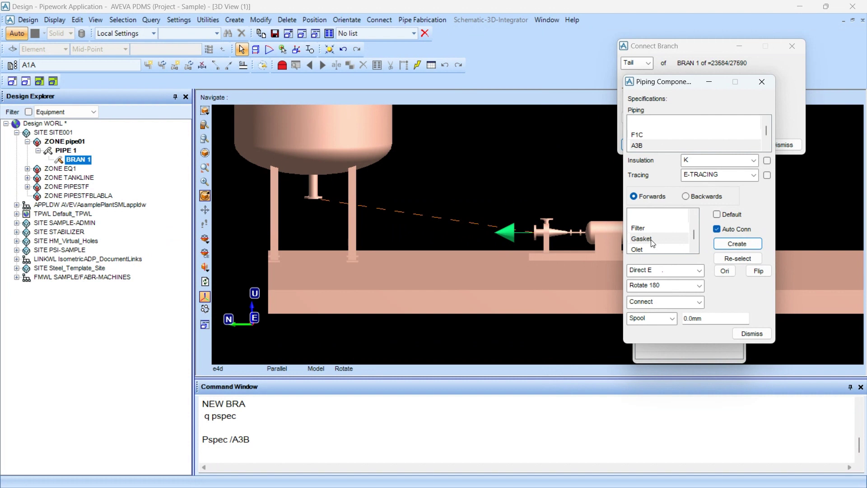
- Create a gasket from specification A3B at the branch head, working forwards with auto-connection
{"action": "left_click", "coordinate": [652, 242]}
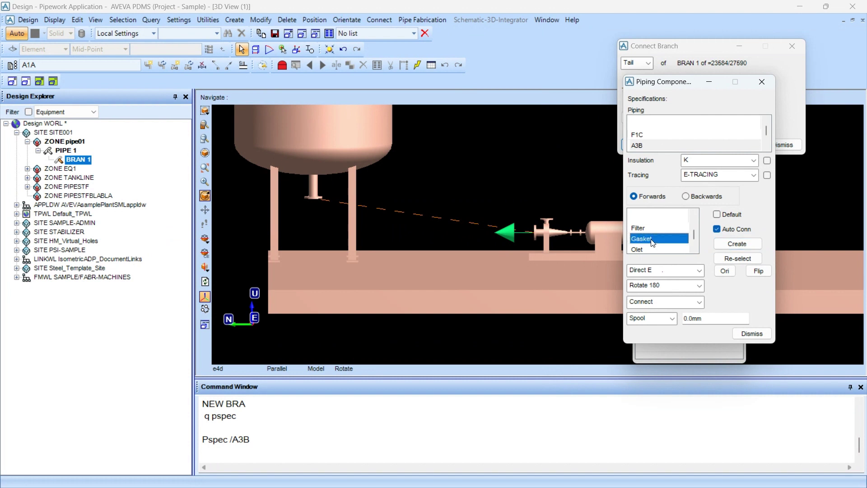
{"action": "left_click", "coordinate": [741, 244]}
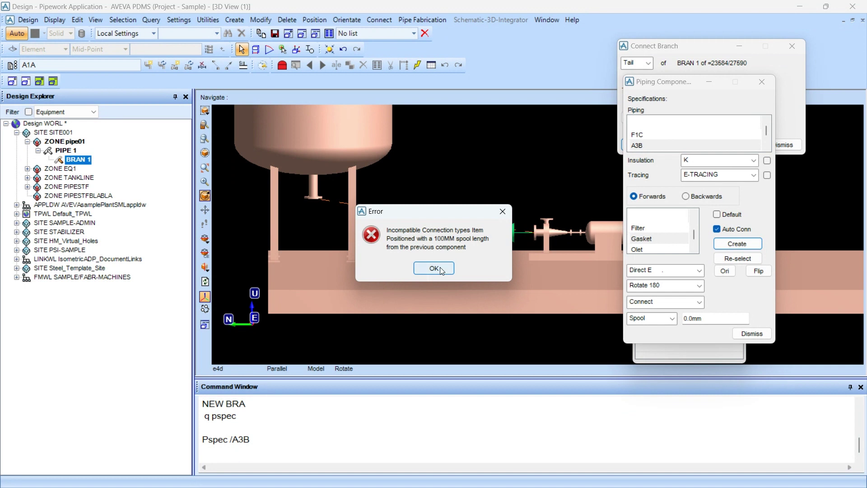
{"action": "left_click", "coordinate": [433, 268]}
- Query the new gasket's detail text with Q DTXR
{"action": "scroll", "coordinate": [272, 240], "scroll_direction": "up", "scroll_amount": 4}
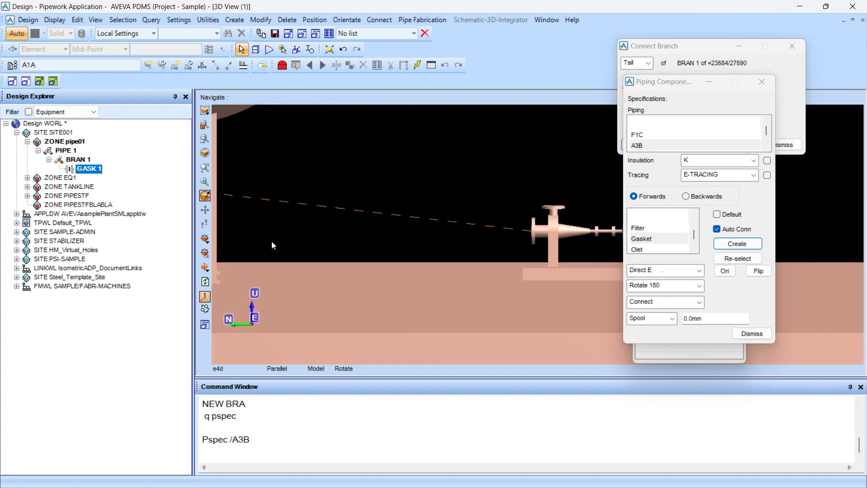
{"action": "right_click", "coordinate": [277, 446]}
{"action": "left_click", "coordinate": [299, 432]}
{"action": "type", "text": "Q"}
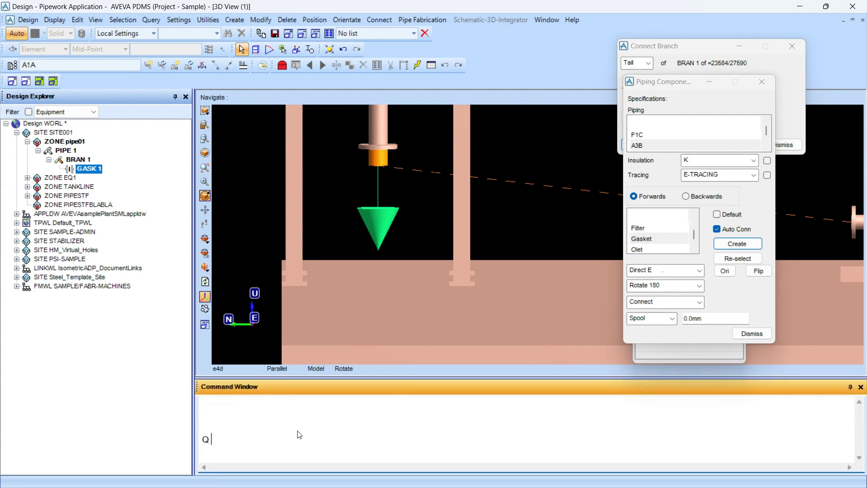
{"action": "type", "text": " DTXR"}
{"action": "key", "text": "Return"}
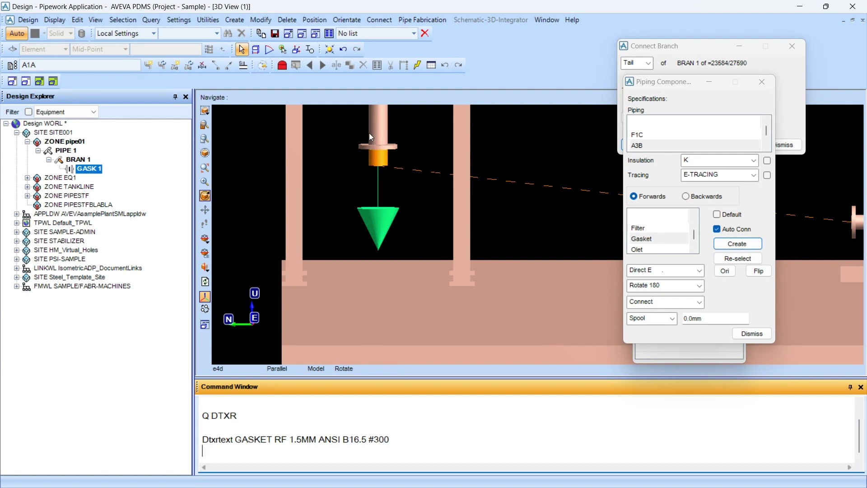
- Select the tank's bottom nozzle n1 and query its catalogue reference with Q CATREF
{"action": "left_click", "coordinate": [240, 49]}
{"action": "left_click", "coordinate": [373, 129]}
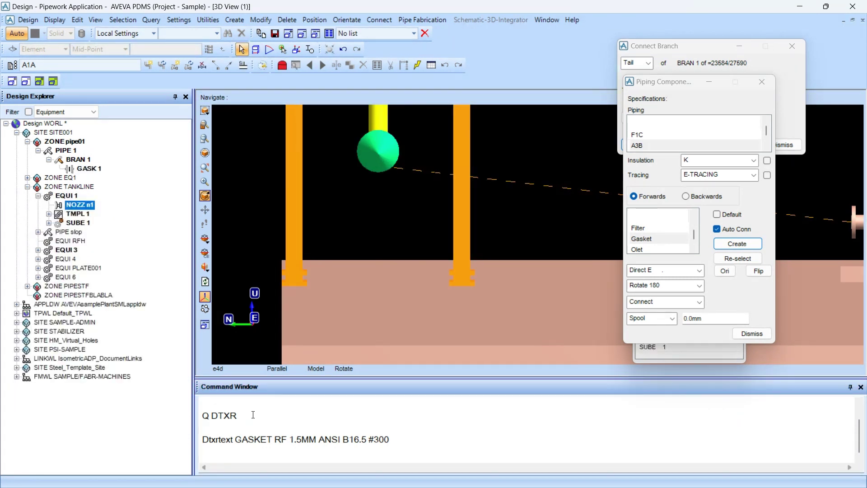
{"action": "left_click", "coordinate": [233, 457]}
{"action": "type", "text": "Q"}
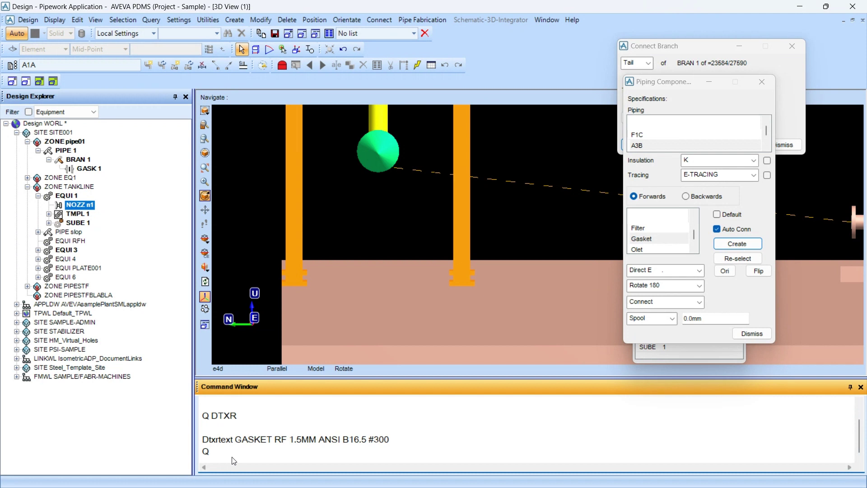
{"action": "type", "text": " CATREF"}
{"action": "key", "text": "Return"}
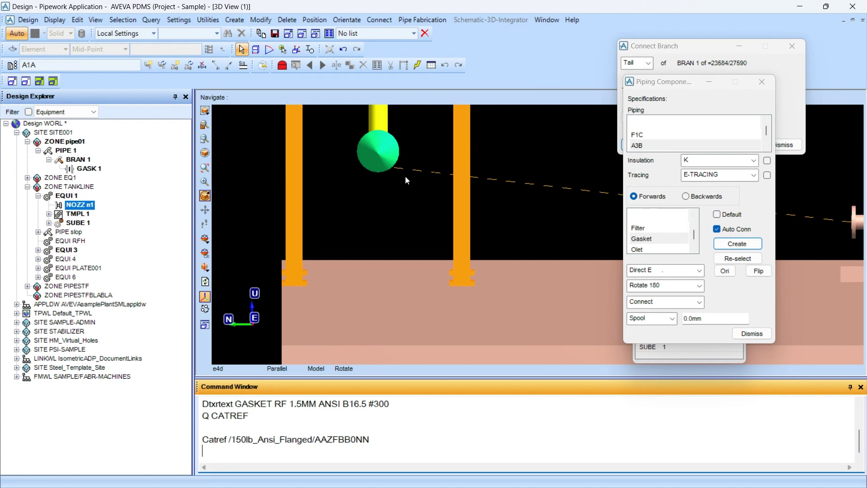
- Reselect the gasket and force its connection to the tank nozzle with the FCON command
{"action": "scroll", "coordinate": [405, 176], "scroll_direction": "down", "scroll_amount": 2}
{"action": "middle_click", "coordinate": [441, 156]}
{"action": "scroll", "coordinate": [442, 156], "scroll_direction": "up", "scroll_amount": 1}
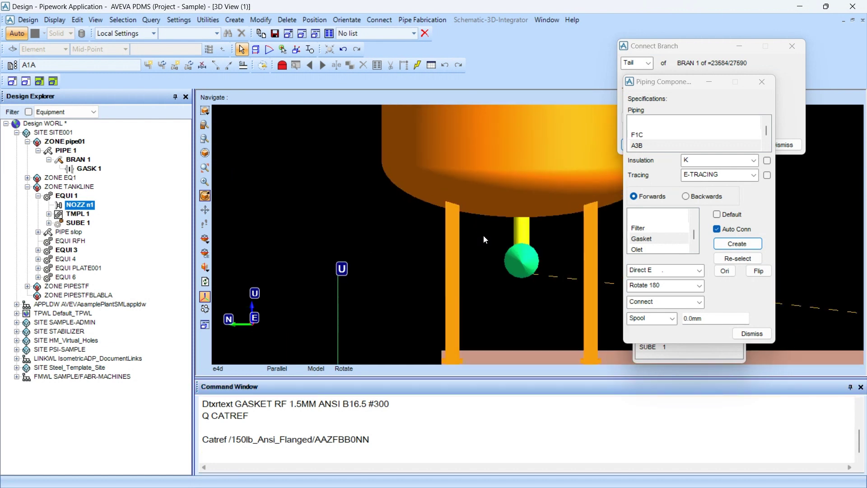
{"action": "left_click", "coordinate": [90, 168]}
{"action": "scroll", "coordinate": [542, 269], "scroll_direction": "up", "scroll_amount": 3}
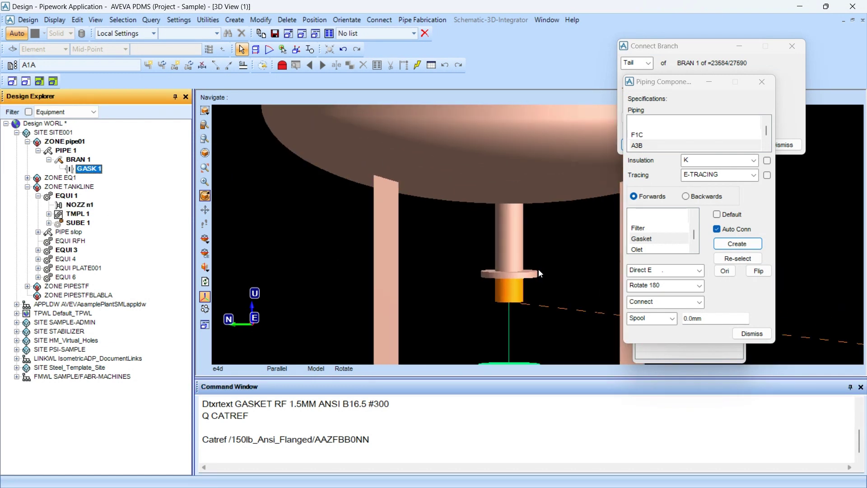
{"action": "scroll", "coordinate": [544, 300], "scroll_direction": "down", "scroll_amount": 3}
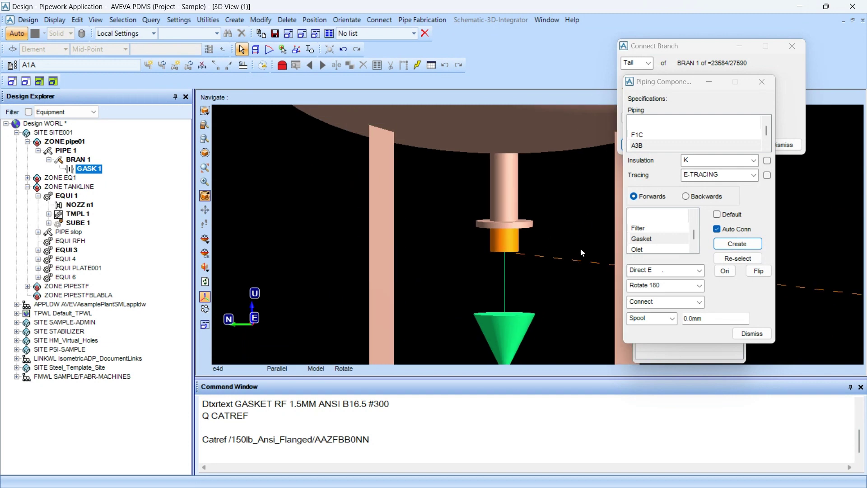
{"action": "scroll", "coordinate": [555, 230], "scroll_direction": "up", "scroll_amount": 1}
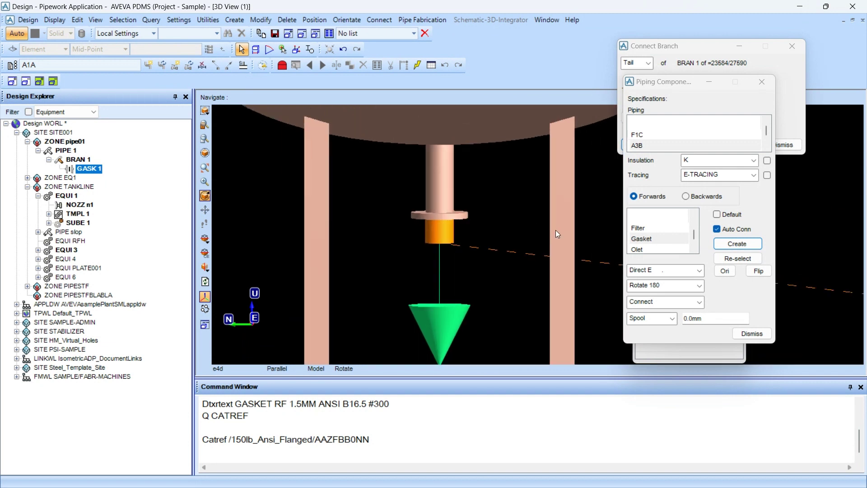
{"action": "right_click", "coordinate": [393, 444]}
{"action": "left_click", "coordinate": [416, 432]}
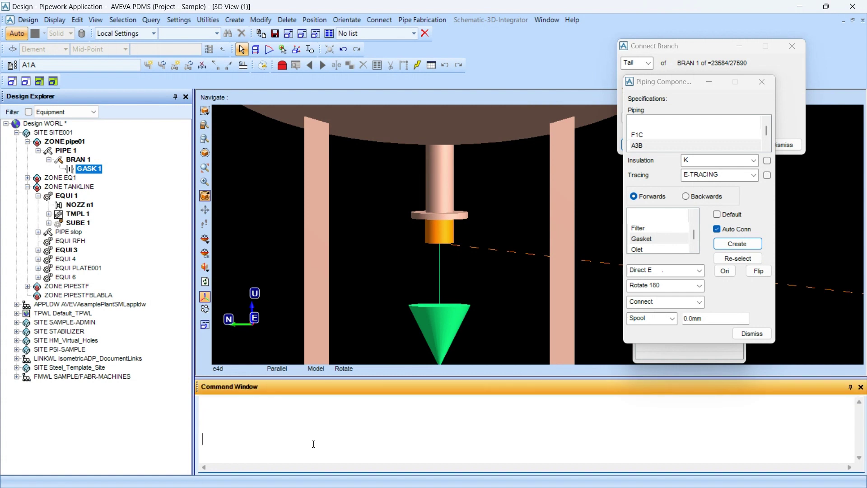
{"action": "type", "text": "FCON"}
{"action": "key", "text": "Return"}
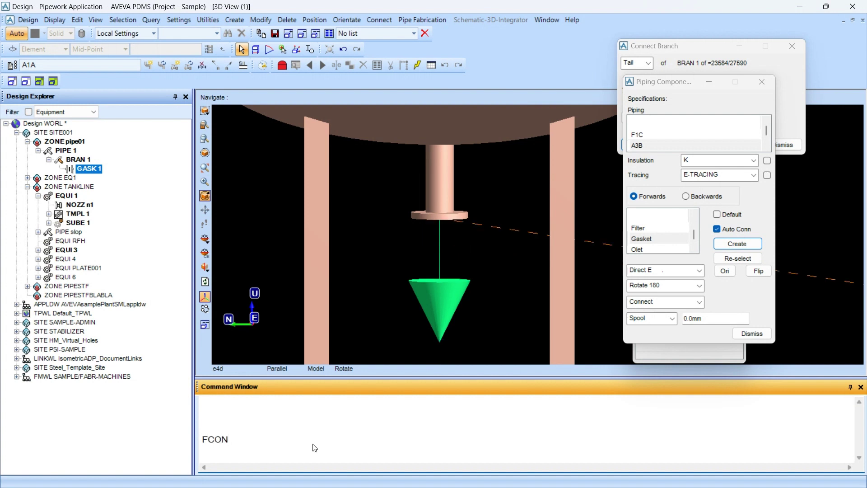
- Create a weld-neck (WN) flange from specification A3B after the tank nozzle gasket, working forwards with auto-connection
{"action": "left_click", "coordinate": [656, 242]}
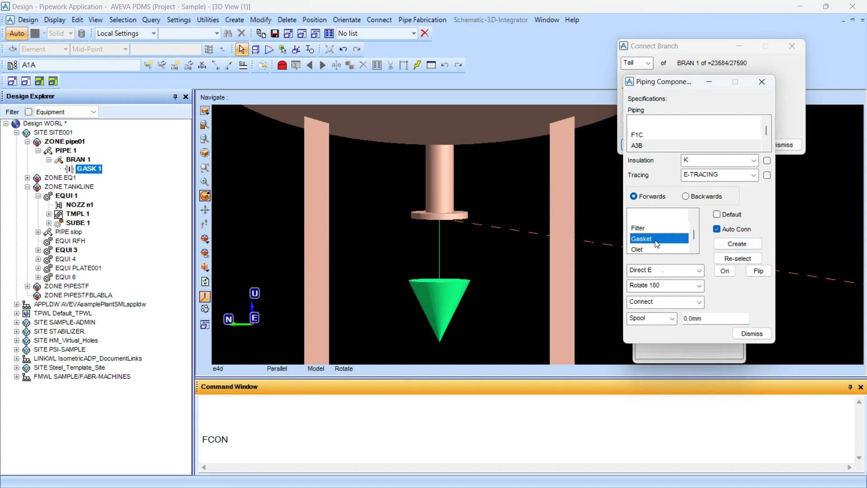
{"action": "left_click", "coordinate": [658, 229]}
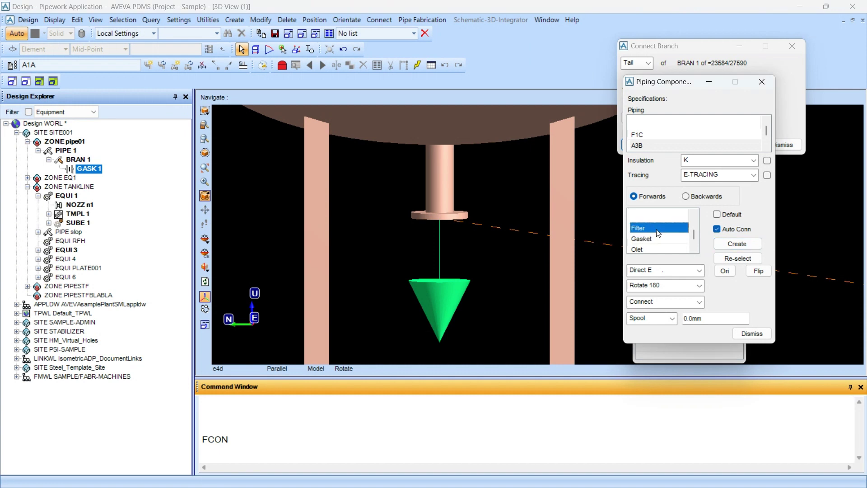
{"action": "scroll", "coordinate": [658, 233], "scroll_direction": "up", "scroll_amount": 1}
{"action": "left_click", "coordinate": [659, 229]}
{"action": "key", "text": "f"}
{"action": "left_click", "coordinate": [720, 243]}
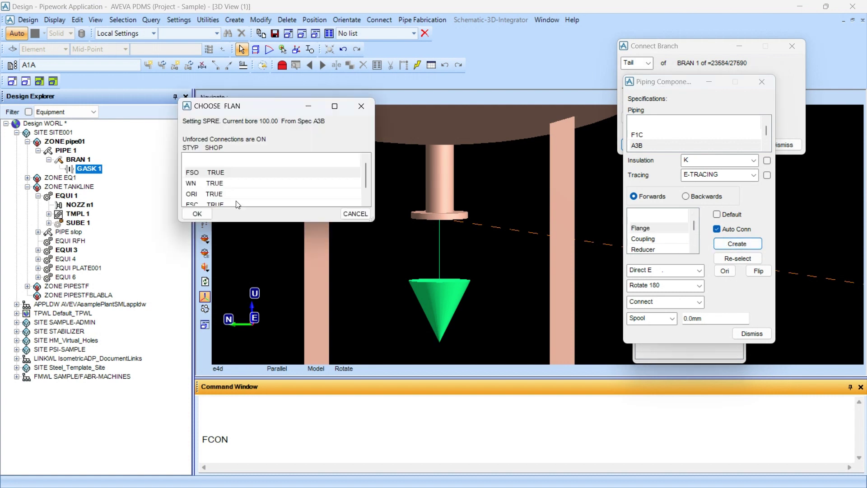
{"action": "left_click", "coordinate": [206, 183]}
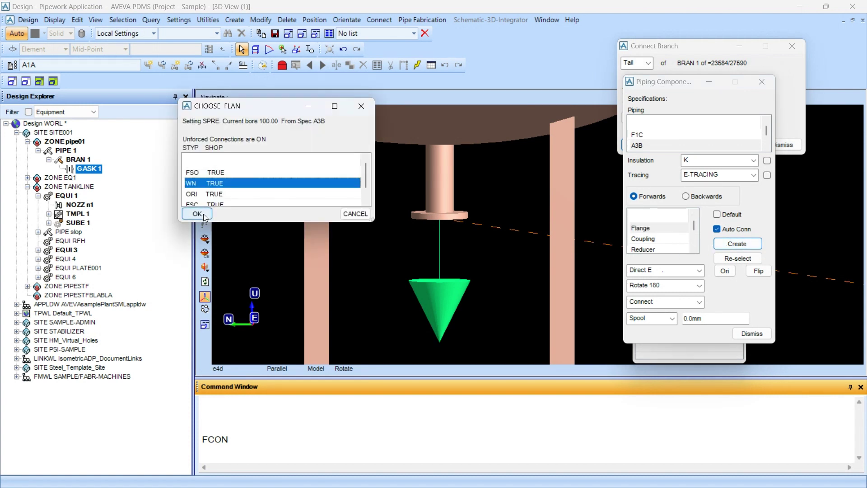
{"action": "left_click", "coordinate": [203, 213]}
- Examine the new flange at the tank nozzle and the branch route running across to the pump
{"action": "scroll", "coordinate": [472, 251], "scroll_direction": "down", "scroll_amount": 3}
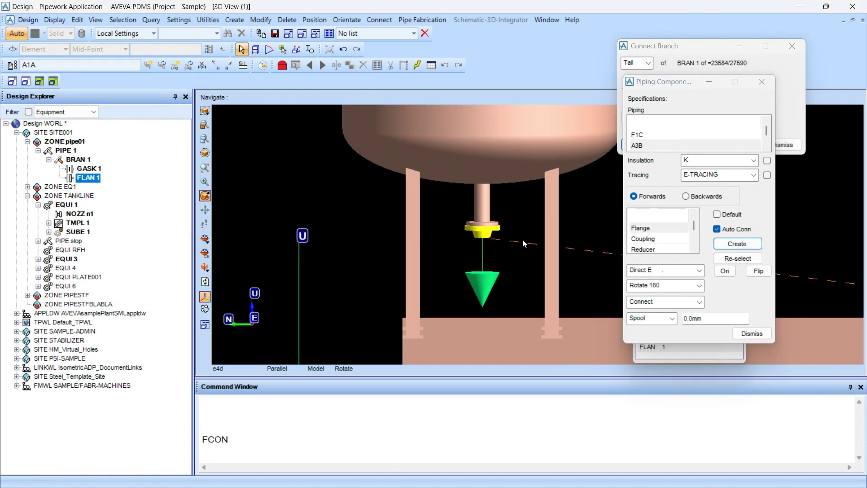
{"action": "scroll", "coordinate": [522, 239], "scroll_direction": "up", "scroll_amount": 2}
{"action": "middle_click_drag", "start_coordinate": [522, 239], "coordinate": [586, 221]}
{"action": "middle_click", "coordinate": [586, 220]}
{"action": "middle_click", "coordinate": [586, 220]}
{"action": "scroll", "coordinate": [494, 242], "scroll_direction": "down", "scroll_amount": 3}
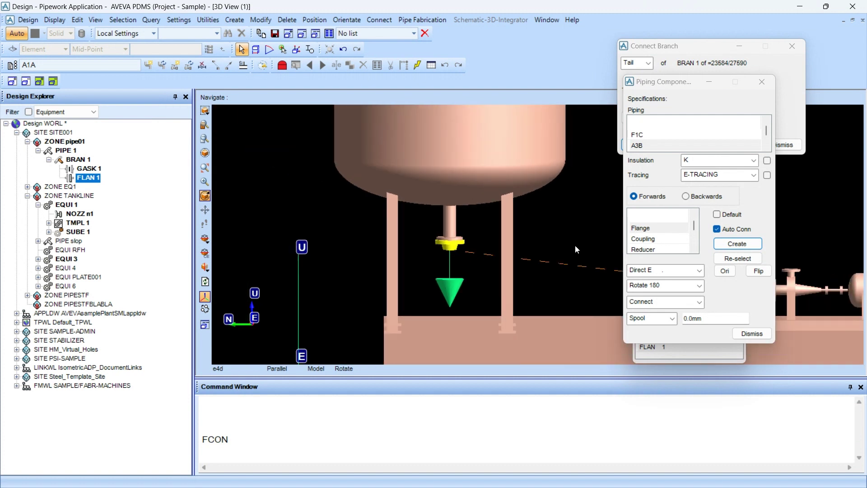
{"action": "middle_click", "coordinate": [575, 246]}
{"action": "middle_click", "coordinate": [575, 246]}
{"action": "middle_click", "coordinate": [575, 246]}
{"action": "middle_click", "coordinate": [575, 246]}
{"action": "middle_click", "coordinate": [575, 246]}
{"action": "middle_click", "coordinate": [575, 246]}
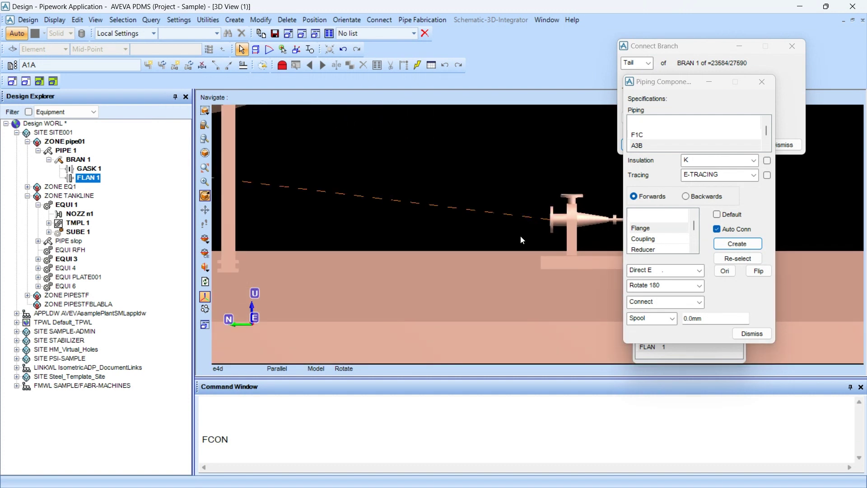
{"action": "scroll", "coordinate": [520, 232], "scroll_direction": "down", "scroll_amount": 2}
{"action": "scroll", "coordinate": [519, 230], "scroll_direction": "up", "scroll_amount": 1}
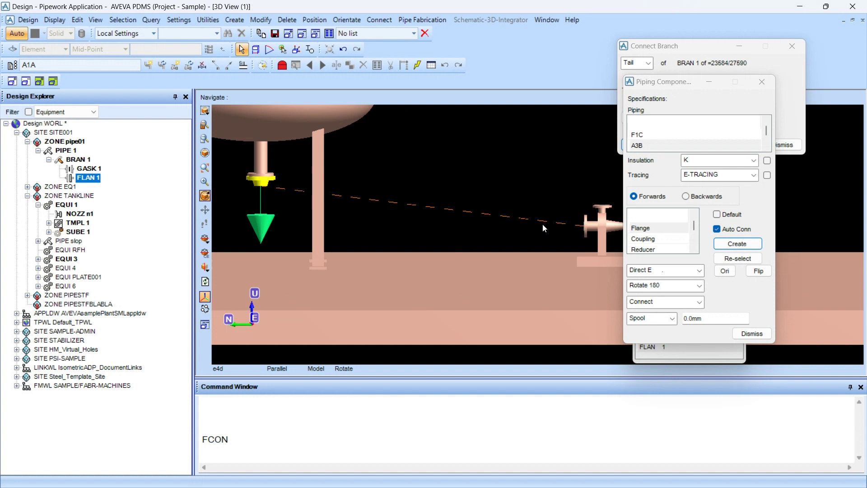
- Select BRAN 1 and consult the typical pump configuration P&ID in the browser, returning to AVEVA PDMS
{"action": "left_click", "coordinate": [80, 161]}
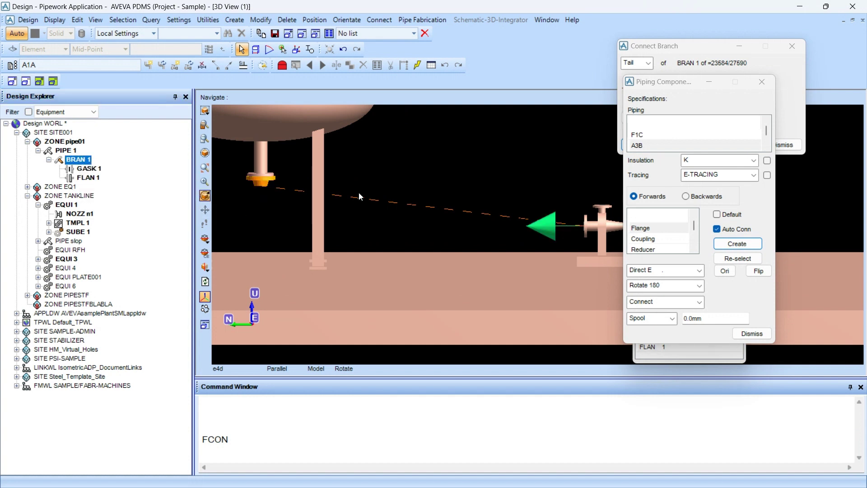
{"action": "scroll", "coordinate": [597, 232], "scroll_direction": "up", "scroll_amount": 1}
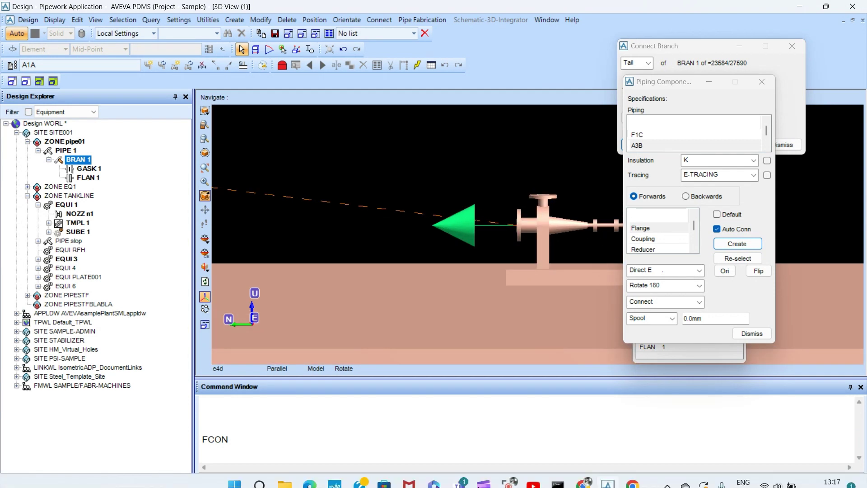
{"action": "left_click", "coordinate": [585, 478]}
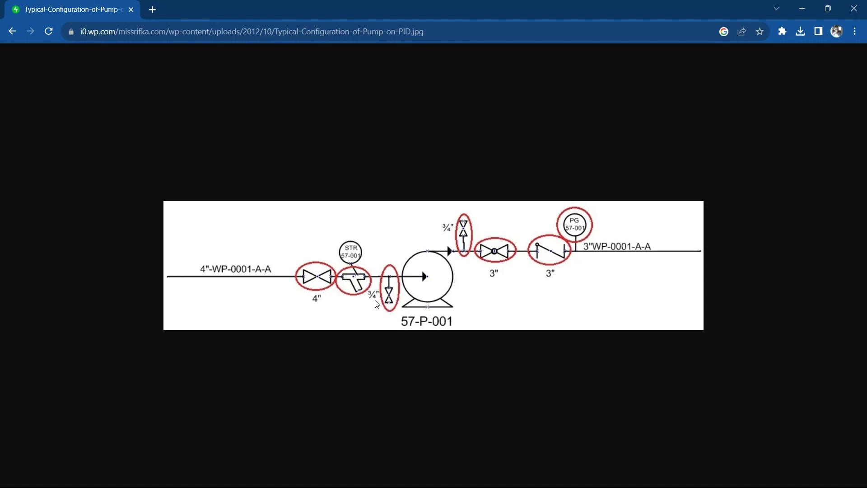
{"action": "left_click", "coordinate": [806, 10]}
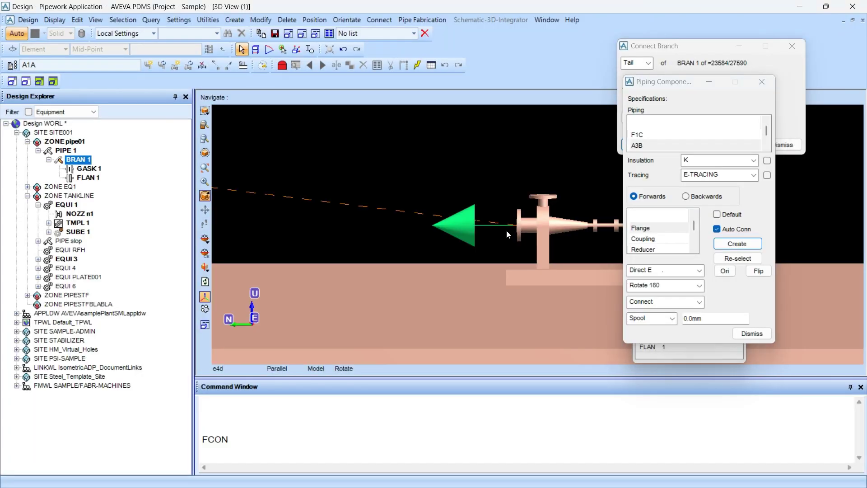
- Create a gasket from specification A3B at the branch tail, working backwards from the pump nozzle with auto-connection
{"action": "left_click", "coordinate": [684, 196]}
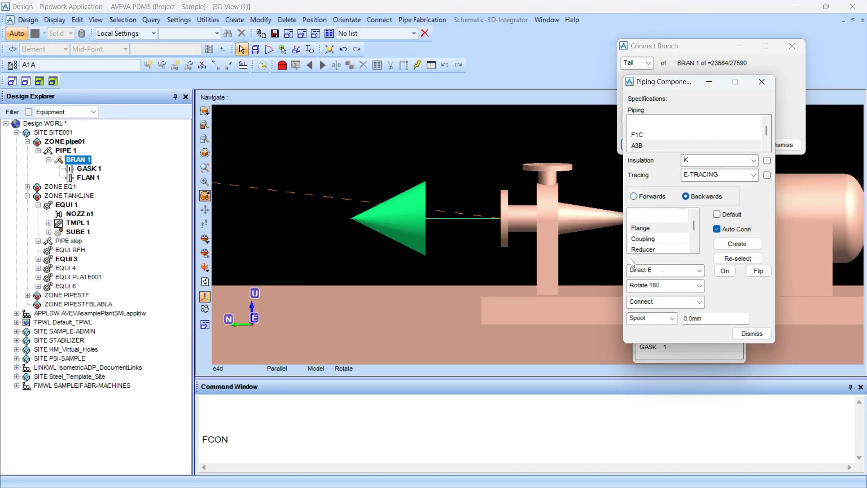
{"action": "left_click", "coordinate": [664, 232]}
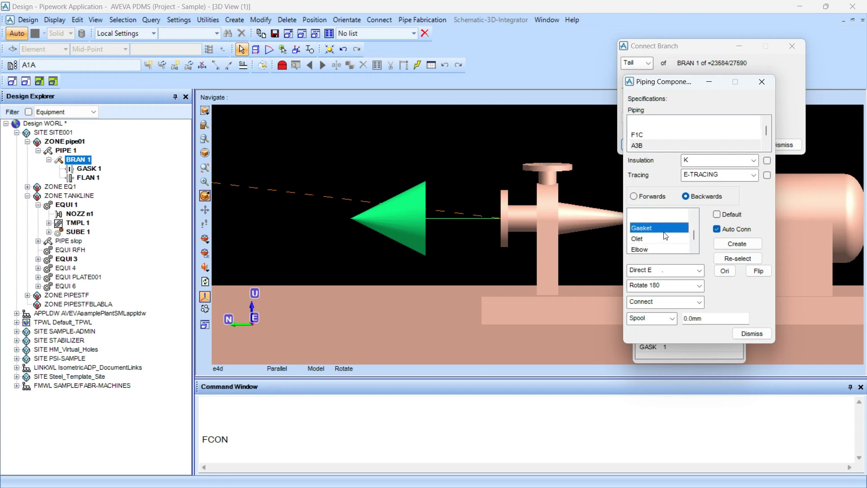
{"action": "left_click", "coordinate": [736, 244]}
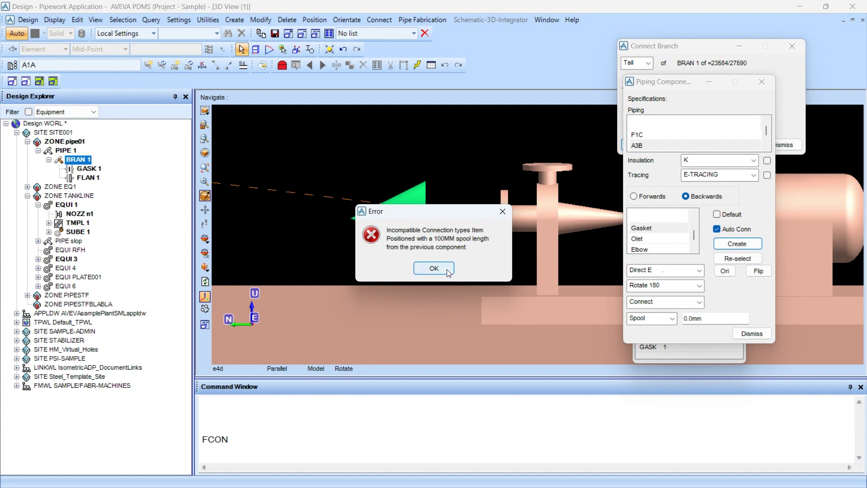
{"action": "left_click", "coordinate": [432, 268]}
- Force the tail gasket's connection to the pump nozzle with the FCON command
{"action": "middle_click_drag", "start_coordinate": [468, 248], "coordinate": [488, 247]}
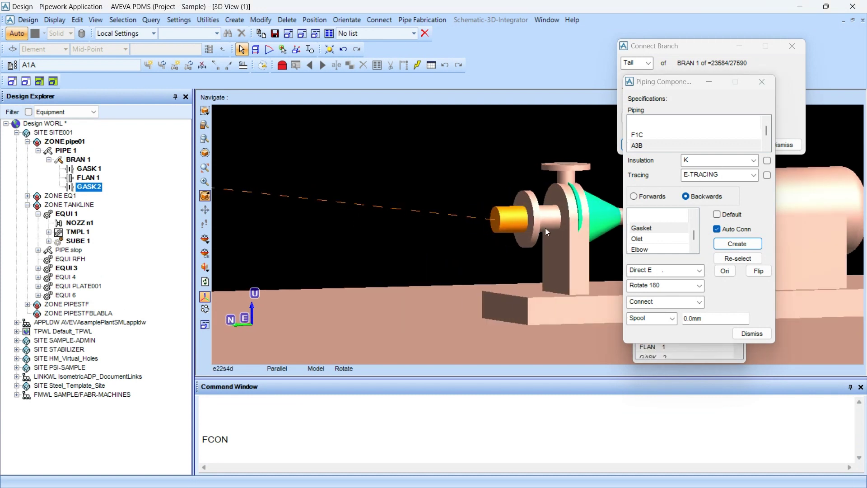
{"action": "middle_click", "coordinate": [545, 228]}
{"action": "middle_click_drag", "start_coordinate": [542, 231], "coordinate": [531, 234]}
{"action": "left_click", "coordinate": [258, 444]}
{"action": "key", "text": "Return"}
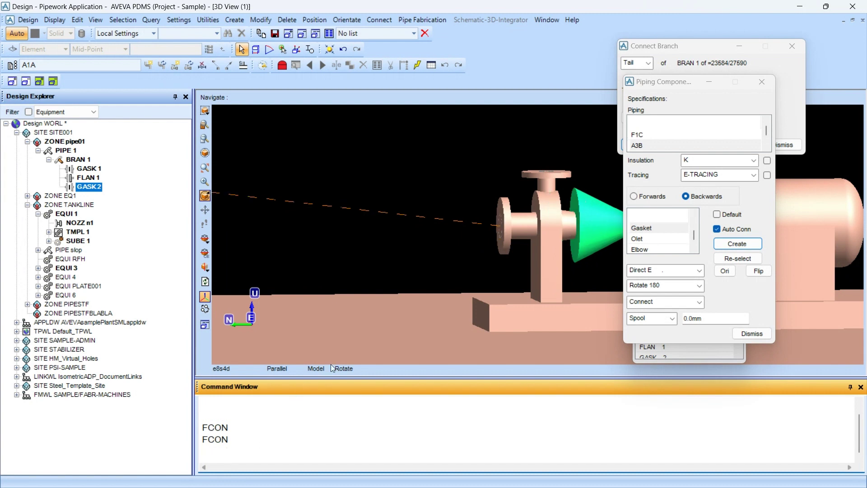
- Create a weld-neck (WN) flange from specification A3B next to the pump gasket, working backwards with auto-connection
{"action": "left_click", "coordinate": [641, 232]}
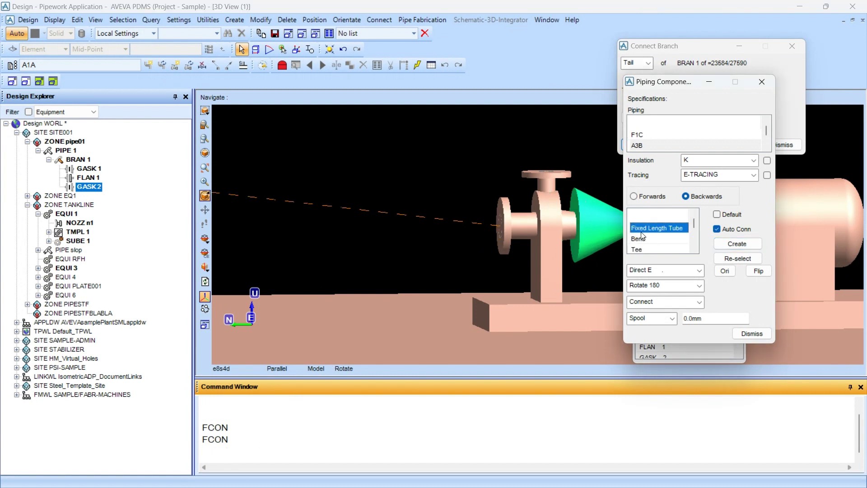
{"action": "scroll", "coordinate": [640, 232], "scroll_direction": "down", "scroll_amount": 1}
{"action": "left_click", "coordinate": [721, 243]}
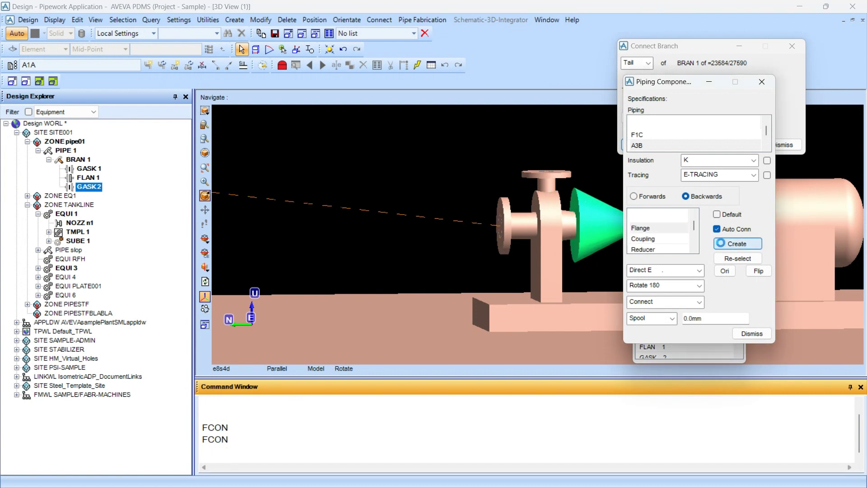
{"action": "left_click", "coordinate": [215, 186]}
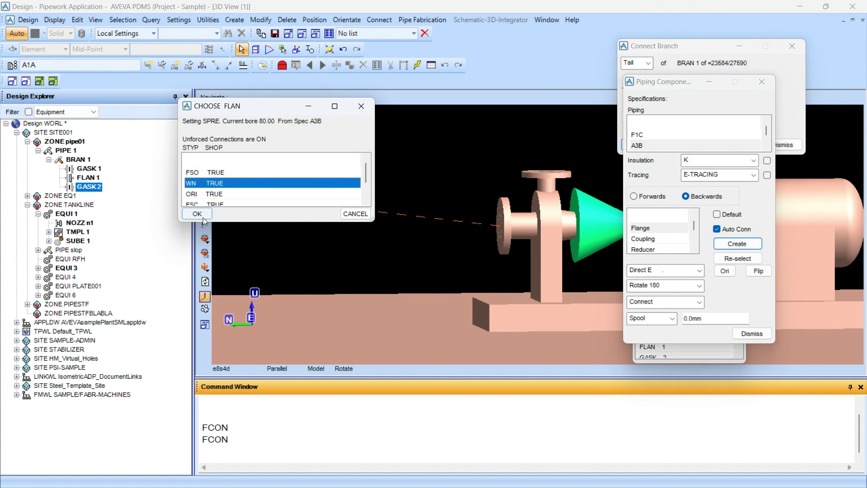
{"action": "left_click", "coordinate": [203, 215]}
- Inspect the new flange at the pump nozzle and query its catalogue parameters with Q PARA
{"action": "mouse_move", "coordinate": [405, 220]}
{"action": "middle_mouse_down"}
{"action": "mouse_move", "coordinate": [385, 225]}
{"action": "mouse_move", "coordinate": [398, 228]}
{"action": "middle_mouse_up"}
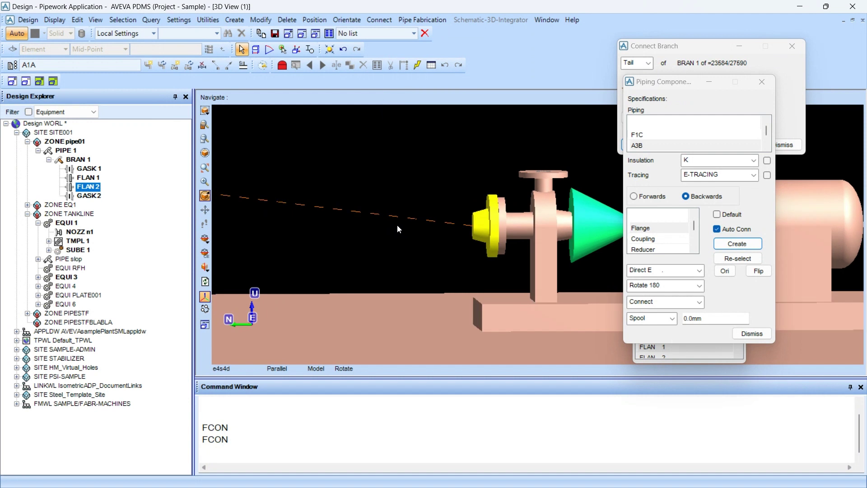
{"action": "middle_click", "coordinate": [386, 229]}
{"action": "scroll", "coordinate": [386, 230], "scroll_direction": "down", "scroll_amount": 2}
{"action": "middle_click", "coordinate": [543, 226]}
{"action": "scroll", "coordinate": [543, 226], "scroll_direction": "up", "scroll_amount": 2}
{"action": "scroll", "coordinate": [595, 235], "scroll_direction": "up", "scroll_amount": 1}
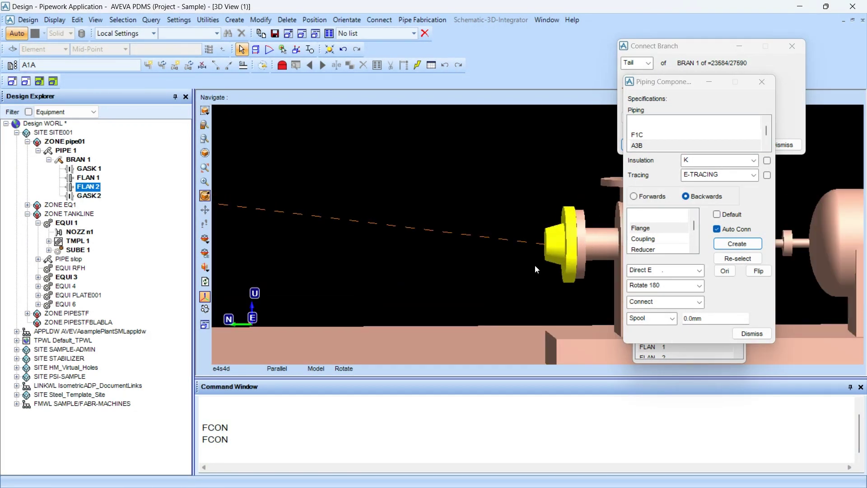
{"action": "left_click", "coordinate": [205, 449]}
{"action": "type", "text": "Q PARA"}
{"action": "key", "text": "Return"}
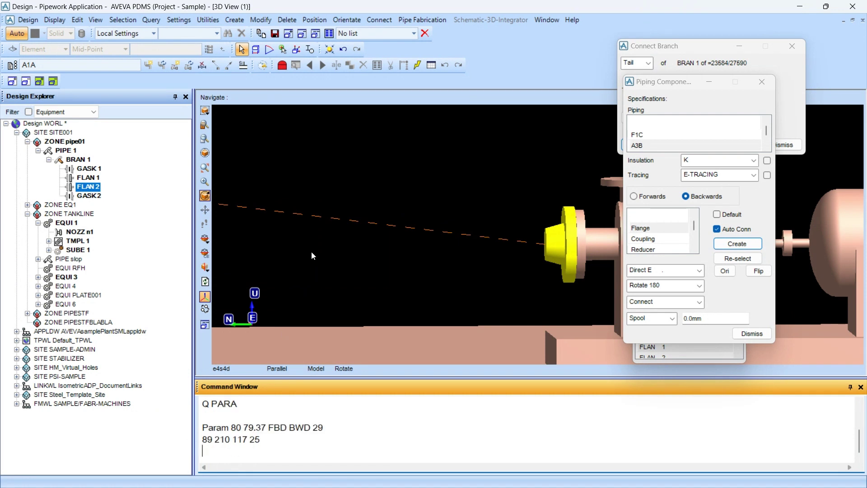
- Examine the joint between the new flange and the pump nozzle flange, comparing their outer diameters
{"action": "scroll", "coordinate": [314, 251], "scroll_direction": "down", "scroll_amount": 2}
{"action": "scroll", "coordinate": [582, 235], "scroll_direction": "up", "scroll_amount": 3}
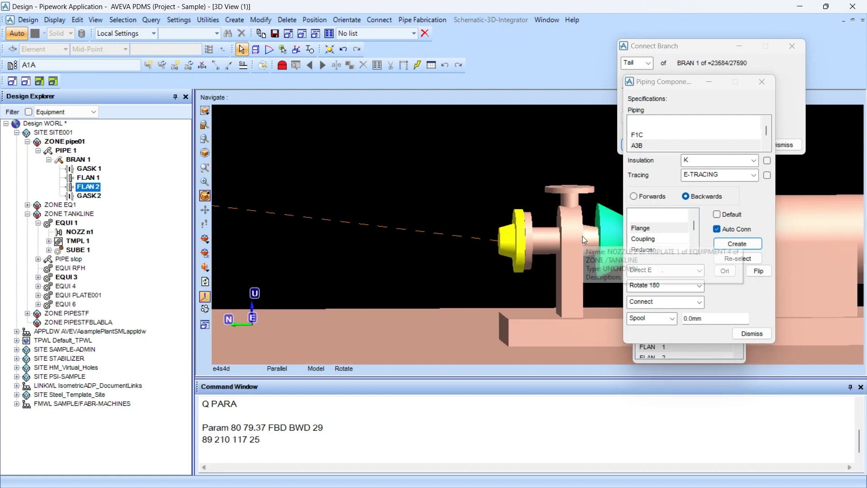
{"action": "middle_click_drag", "start_coordinate": [542, 247], "coordinate": [504, 252]}
{"action": "scroll", "coordinate": [504, 252], "scroll_direction": "down", "scroll_amount": 2}
{"action": "scroll", "coordinate": [522, 250], "scroll_direction": "up", "scroll_amount": 3}
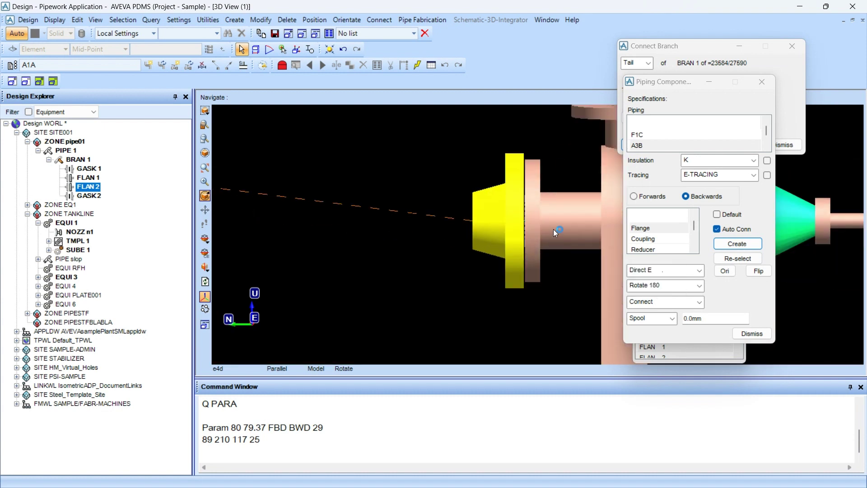
{"action": "middle_click_drag", "start_coordinate": [553, 229], "coordinate": [541, 225]}
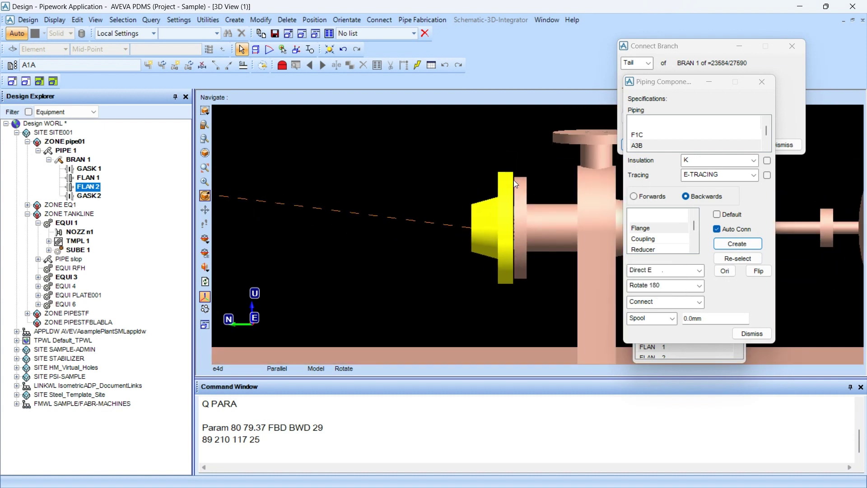
{"action": "scroll", "coordinate": [528, 232], "scroll_direction": "down", "scroll_amount": 1}
{"action": "scroll", "coordinate": [527, 231], "scroll_direction": "up", "scroll_amount": 2}
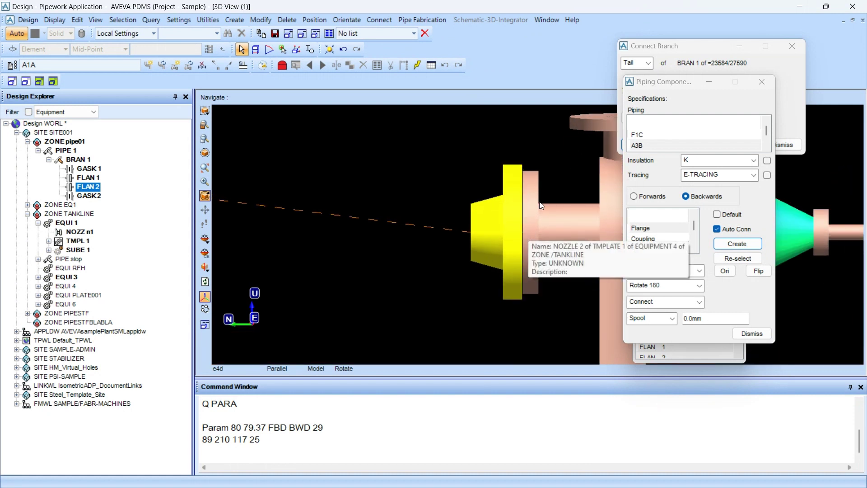
{"action": "scroll", "coordinate": [536, 209], "scroll_direction": "down", "scroll_amount": 3}
{"action": "middle_click_drag", "start_coordinate": [520, 209], "coordinate": [549, 224]}
{"action": "scroll", "coordinate": [525, 213], "scroll_direction": "up", "scroll_amount": 1}
{"action": "scroll", "coordinate": [544, 218], "scroll_direction": "up", "scroll_amount": 1}
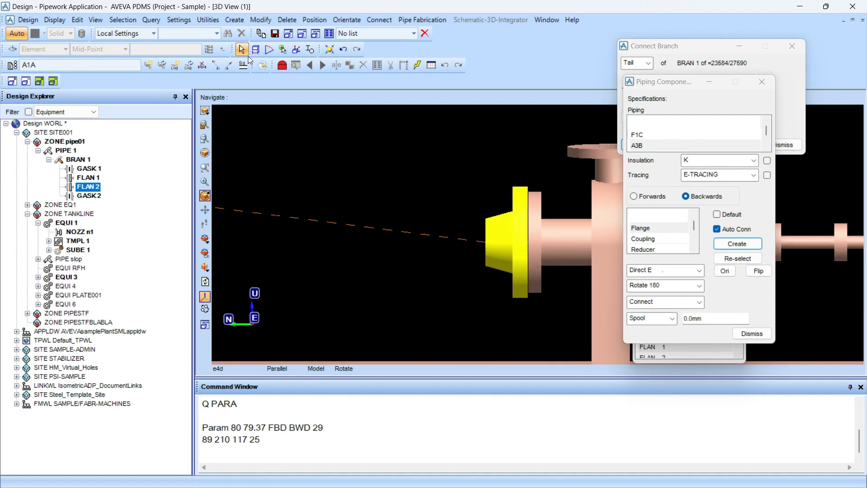
- Select the pump's suction nozzle NOZZ 1 and query its catalogue parameters with Q PARA
{"action": "left_click", "coordinate": [558, 251]}
{"action": "left_click", "coordinate": [256, 440]}
{"action": "type", "text": "Q PARA"}
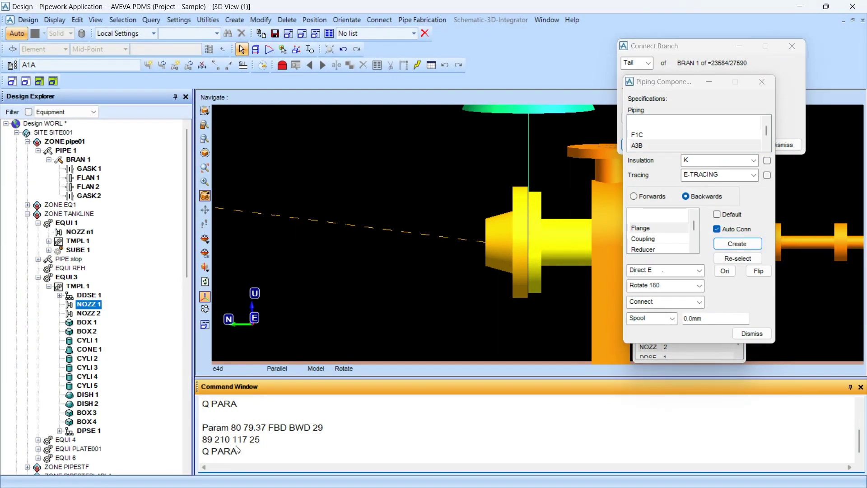
{"action": "key", "text": "Return"}
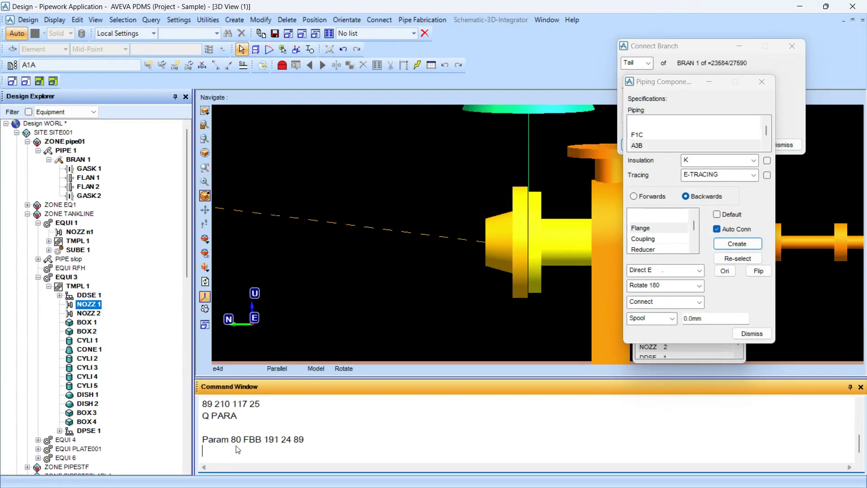
- Reselect the pump-side flange FLAN 2 from specification A3B as type FSO
{"action": "left_click", "coordinate": [503, 272]}
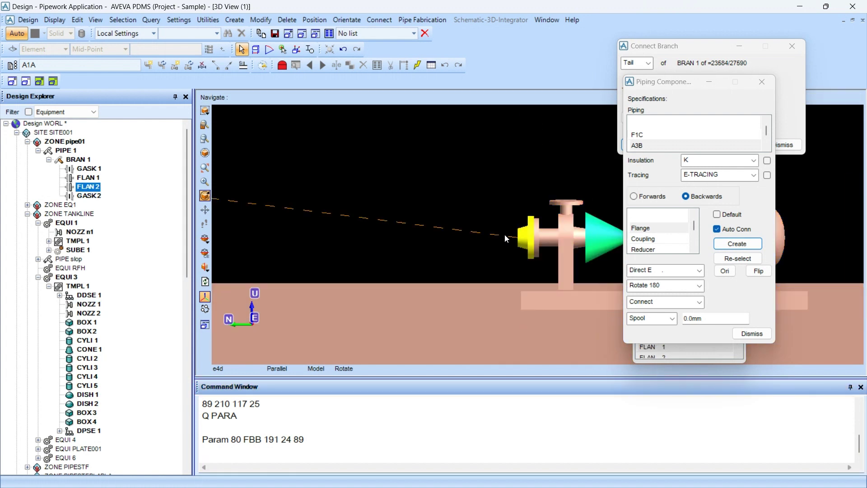
{"action": "left_click", "coordinate": [739, 259]}
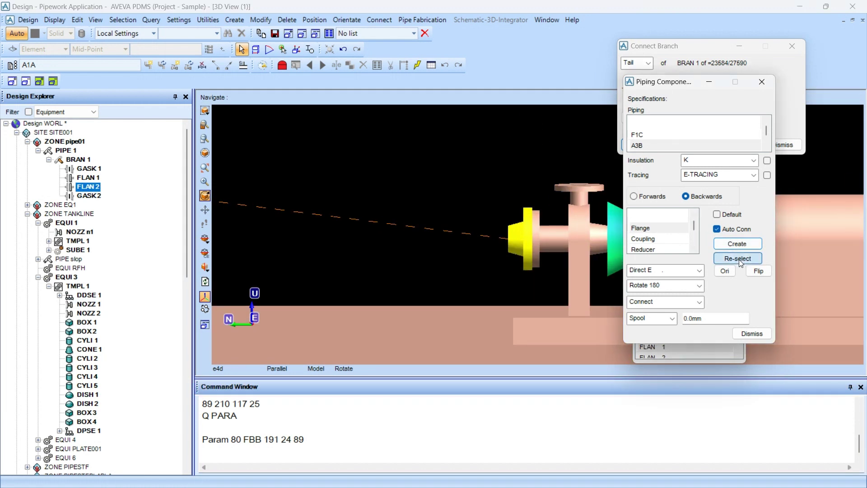
{"action": "key", "text": "Return"}
{"action": "left_click", "coordinate": [219, 173]}
{"action": "left_click", "coordinate": [204, 214]}
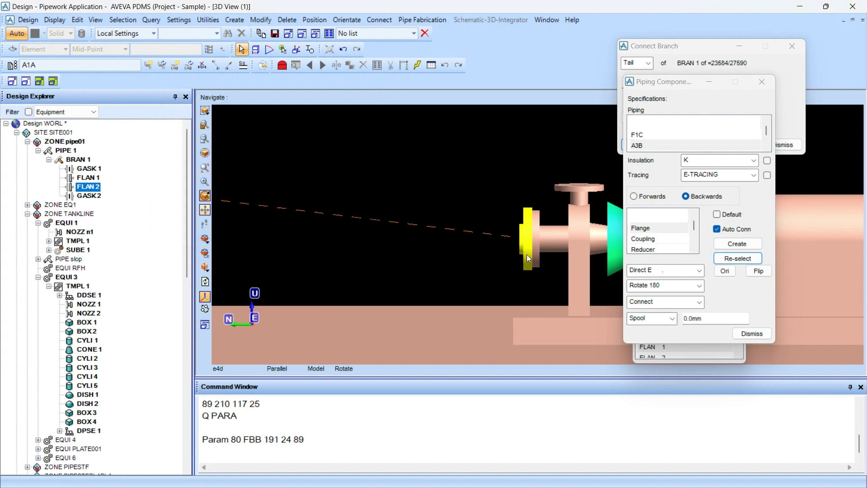
- Reselect the pump-side flange FLAN 2 from specification A3B as type WN
{"action": "left_click", "coordinate": [738, 258]}
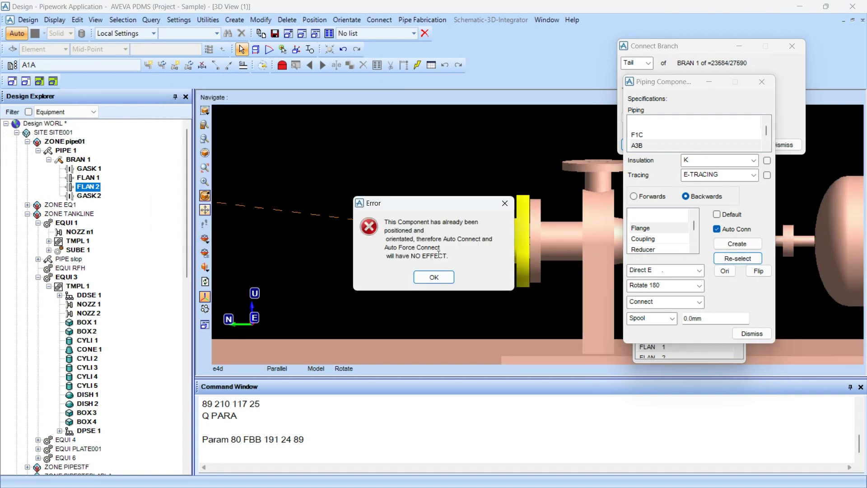
{"action": "left_click", "coordinate": [434, 276]}
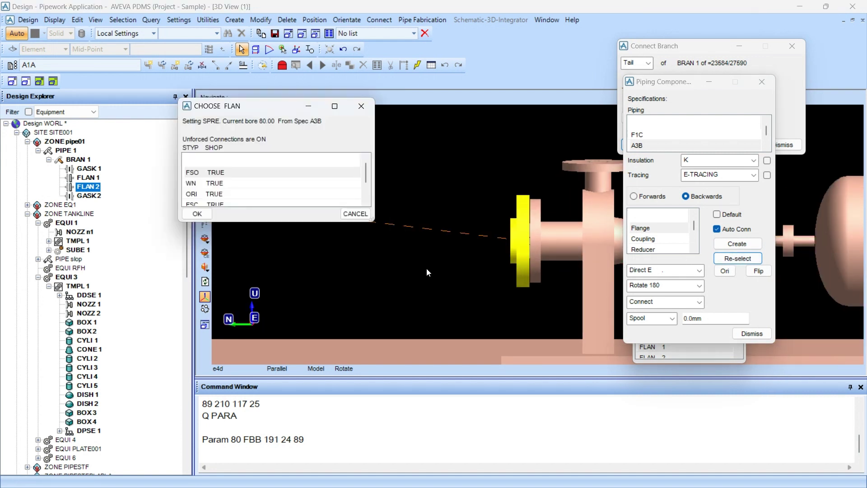
{"action": "left_click", "coordinate": [215, 183]}
{"action": "left_click", "coordinate": [207, 214]}
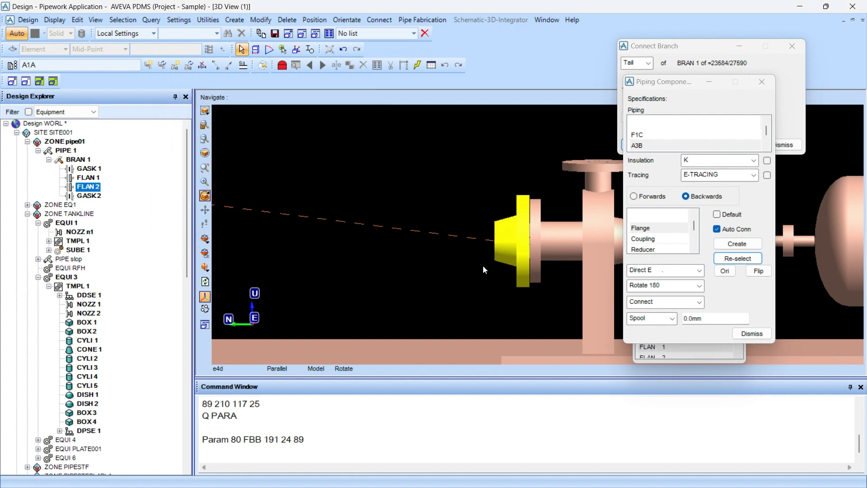
{"action": "scroll", "coordinate": [544, 239], "scroll_direction": "up", "scroll_amount": 4}
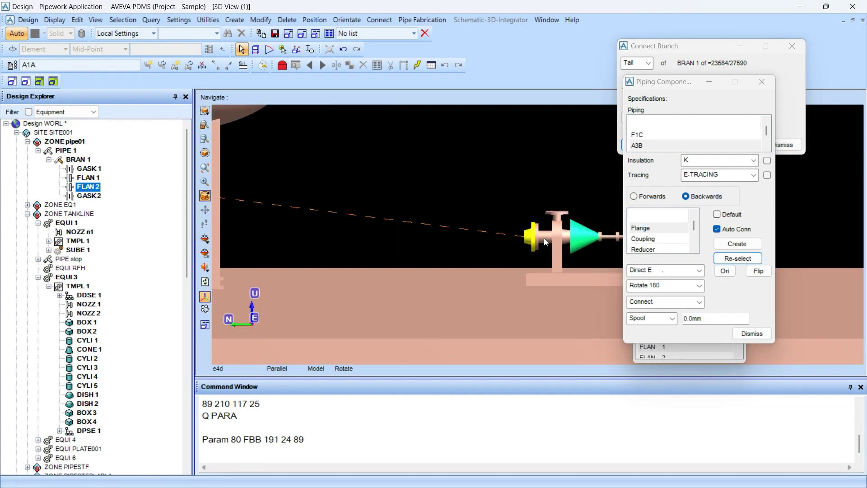
- Create a 20 mm TOL olet from specification A3B, placed backwards from the pump-side flange FLAN 2
{"action": "left_click", "coordinate": [660, 239]}
{"action": "scroll", "coordinate": [662, 243], "scroll_direction": "down", "scroll_amount": 1}
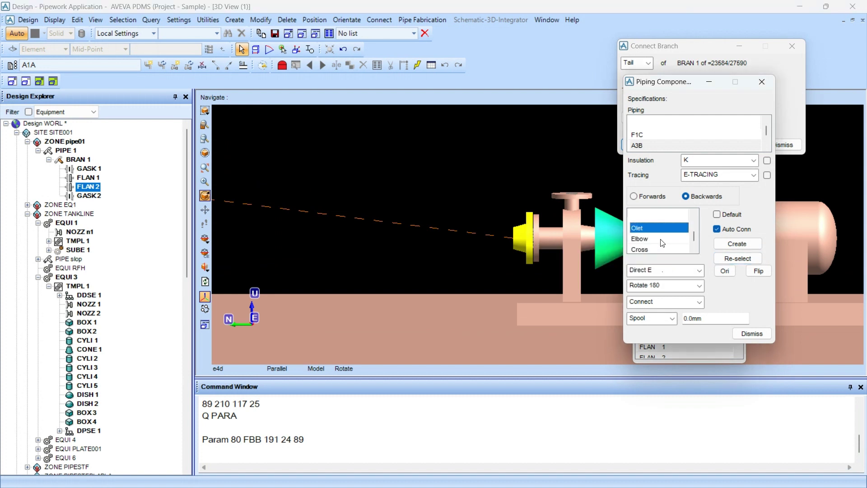
{"action": "left_click", "coordinate": [729, 245]}
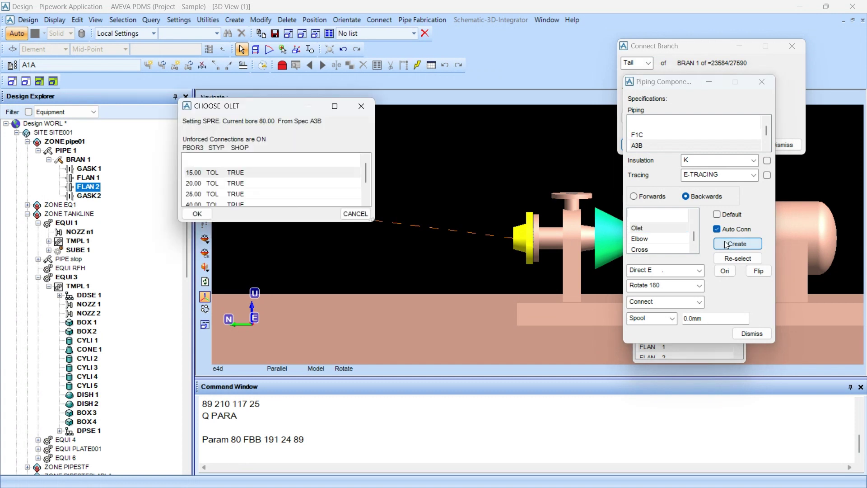
{"action": "left_click_drag", "start_coordinate": [379, 223], "coordinate": [476, 281]}
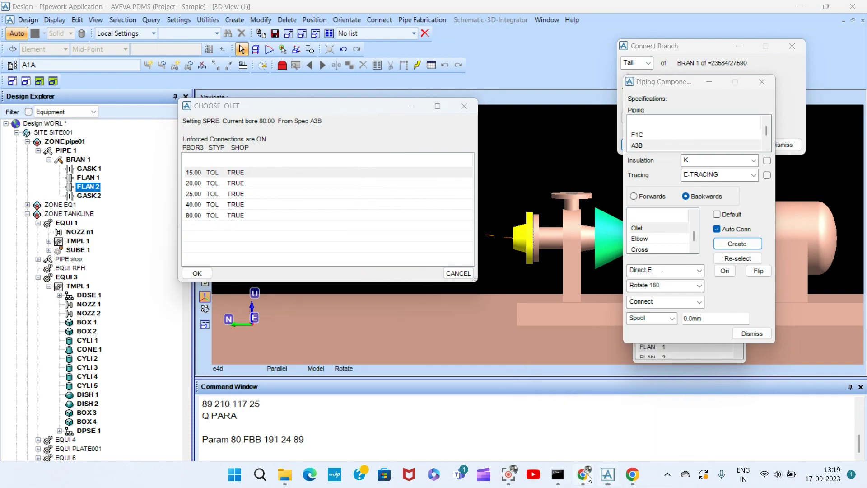
{"action": "left_click", "coordinate": [589, 478]}
{"action": "left_click", "coordinate": [589, 478]}
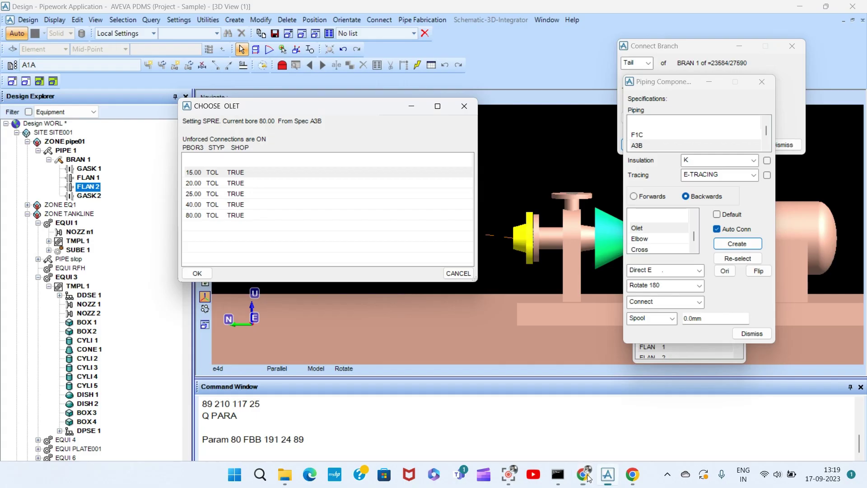
{"action": "left_click", "coordinate": [208, 183]}
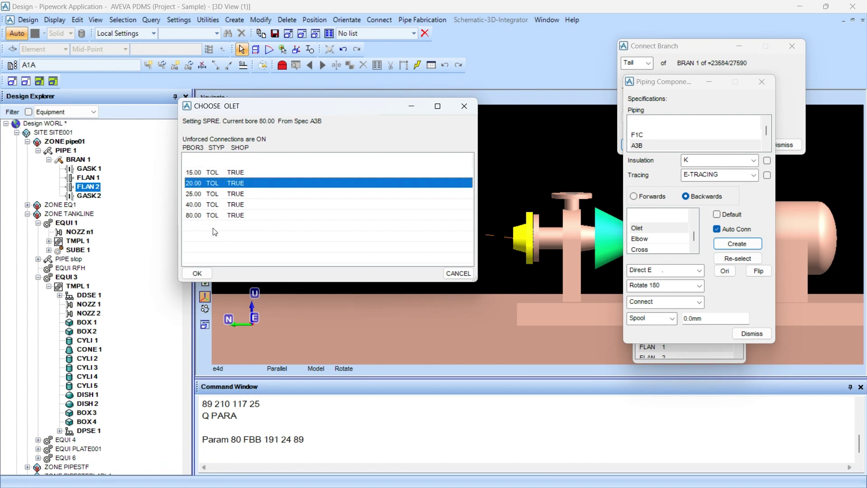
{"action": "left_click", "coordinate": [197, 273]}
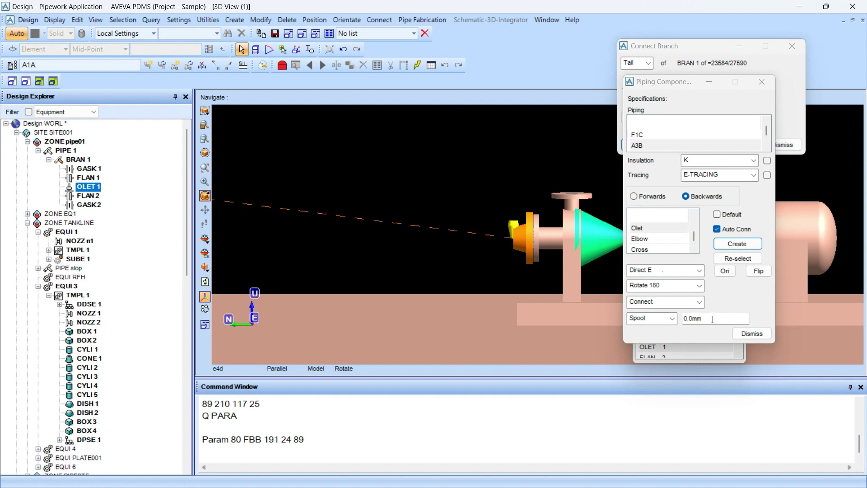
- Position the olet with a 100 mm spool from the pump-side flange
{"action": "left_click_drag", "start_coordinate": [713, 319], "coordinate": [677, 323]}
{"action": "type", "text": "100"}
{"action": "left_click", "coordinate": [671, 318]}
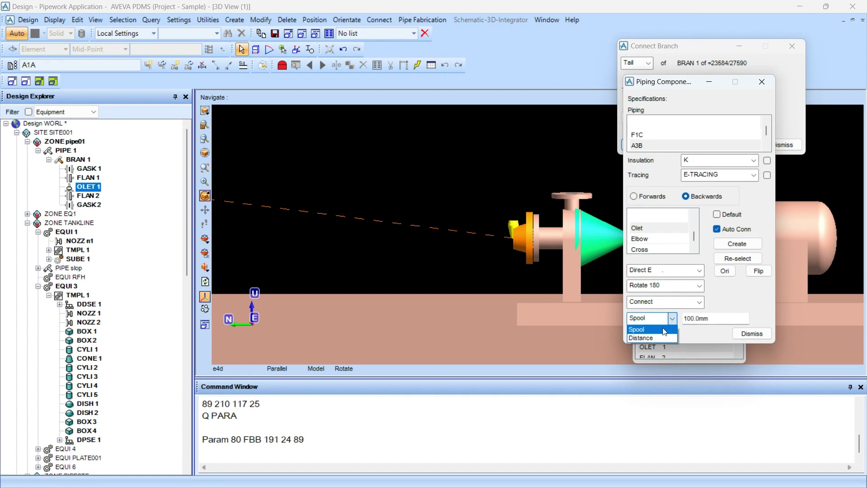
{"action": "left_click", "coordinate": [664, 333]}
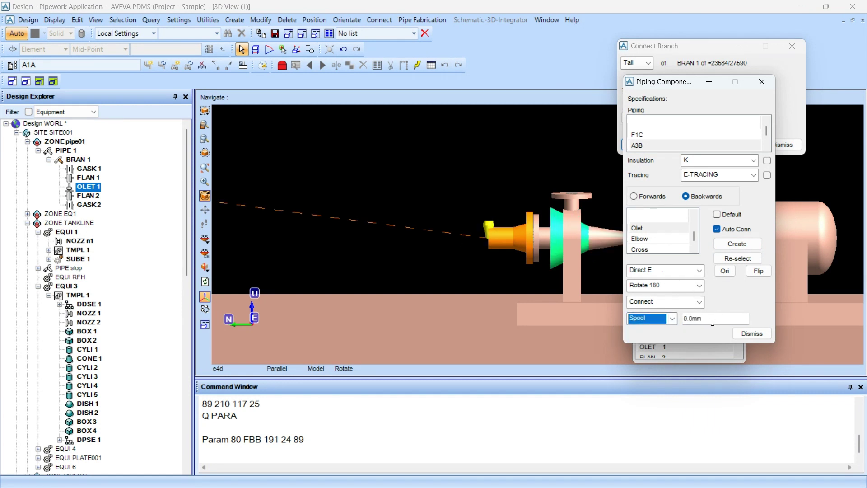
{"action": "scroll", "coordinate": [500, 271], "scroll_direction": "down", "scroll_amount": 2}
{"action": "middle_click_drag", "start_coordinate": [530, 277], "coordinate": [528, 325]}
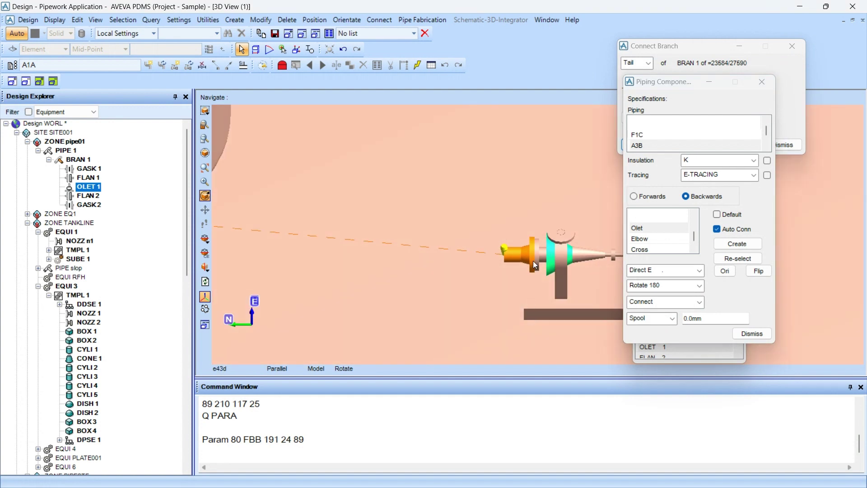
{"action": "middle_click_drag", "start_coordinate": [546, 263], "coordinate": [564, 221]}
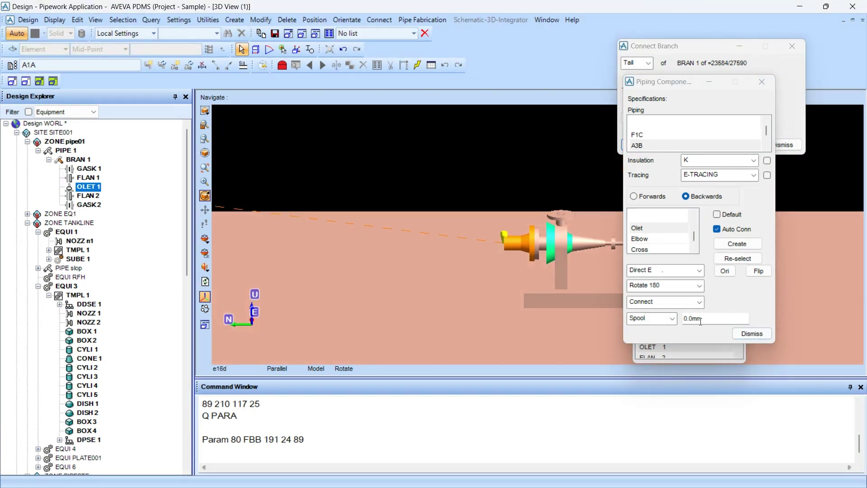
- Apply a further spool value of 200 mm to the olet beside the pump-side flange
{"action": "left_click_drag", "start_coordinate": [700, 321], "coordinate": [672, 321]}
{"action": "type", "text": "200"}
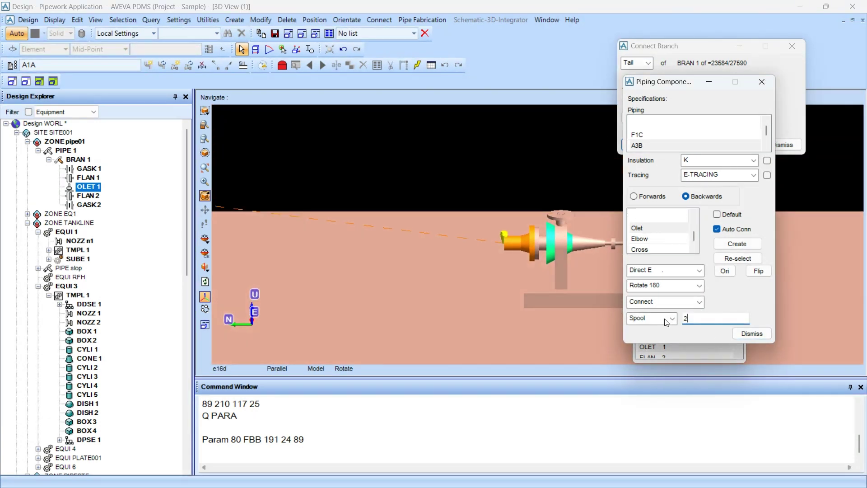
{"action": "left_click", "coordinate": [656, 323]}
{"action": "left_click", "coordinate": [648, 329]}
{"action": "middle_click_drag", "start_coordinate": [534, 278], "coordinate": [539, 246]}
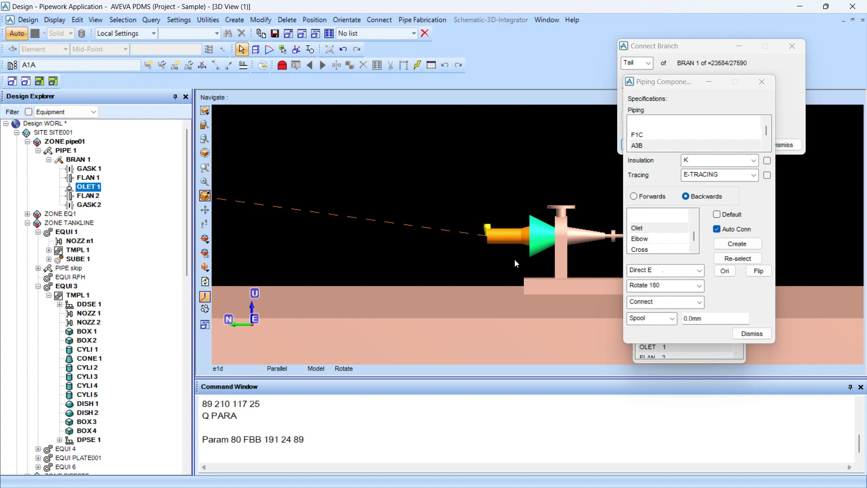
{"action": "scroll", "coordinate": [514, 259], "scroll_direction": "up", "scroll_amount": 1}
{"action": "scroll", "coordinate": [523, 256], "scroll_direction": "down", "scroll_amount": 1}
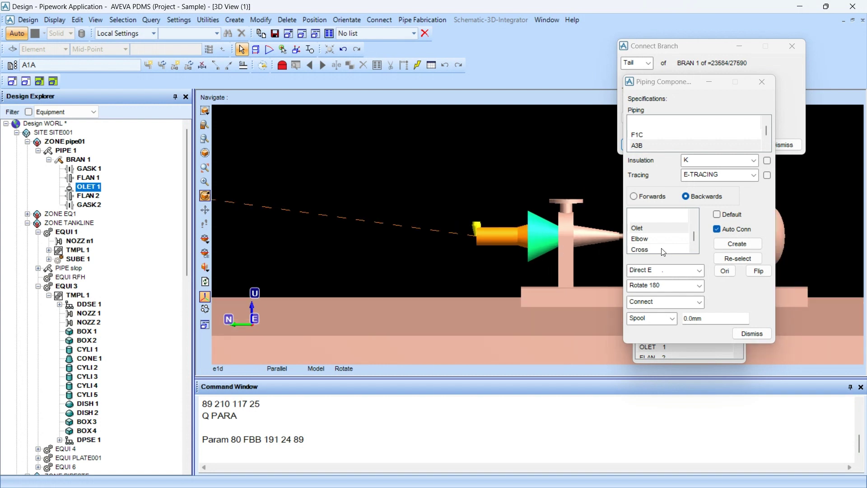
- Delete OLET 1 from the branch and make the pump-side flange FLAN 2 the current element
{"action": "left_click", "coordinate": [426, 33]}
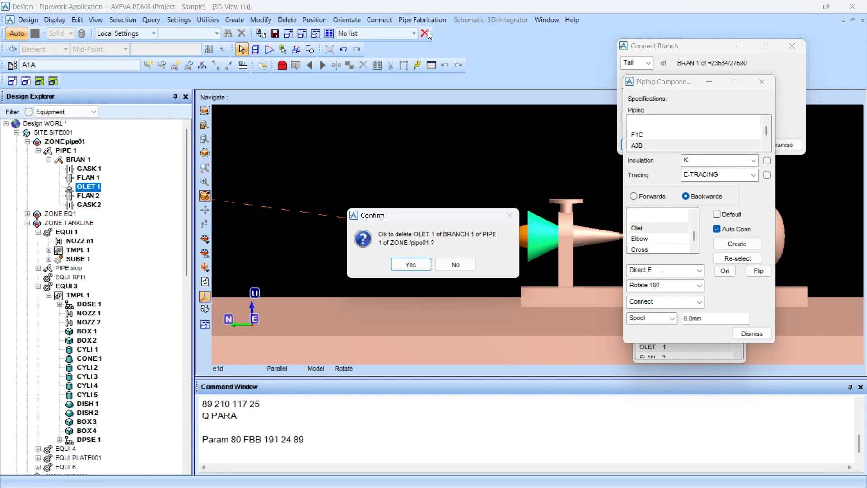
{"action": "key", "text": "Return"}
{"action": "left_click", "coordinate": [521, 238]}
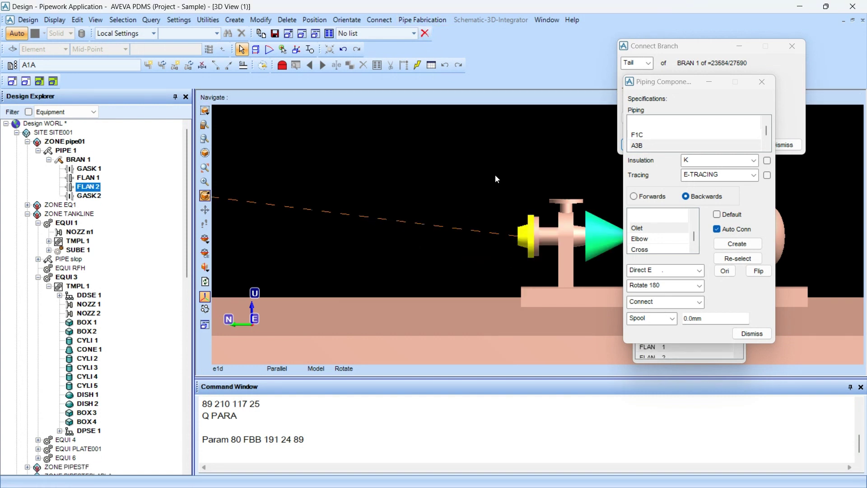
- Create a 100 mm ECC reducer from specification A3B, placed backwards from the pump-side flange FLAN 2
{"action": "left_click", "coordinate": [653, 233]}
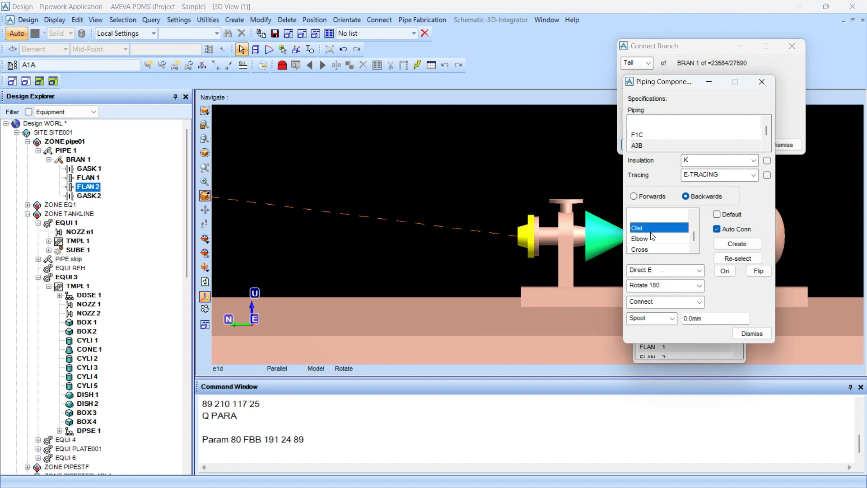
{"action": "scroll", "coordinate": [653, 236], "scroll_direction": "down", "scroll_amount": 3}
{"action": "left_click", "coordinate": [737, 244]}
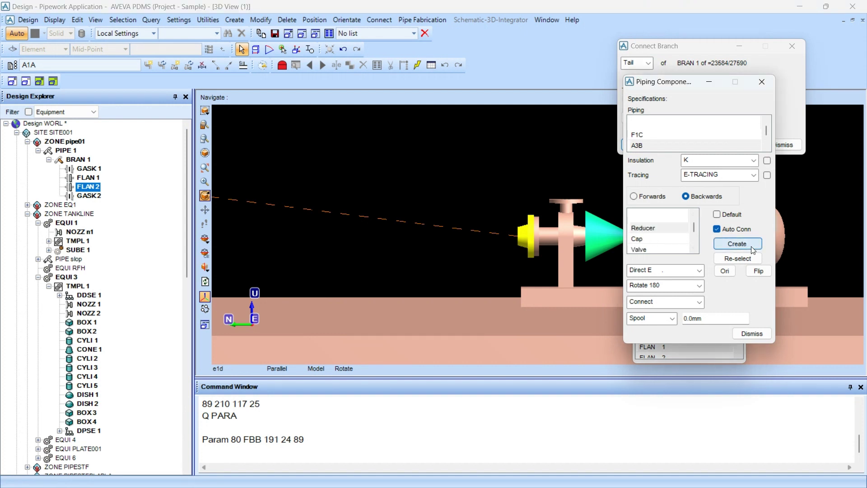
{"action": "left_click_drag", "start_coordinate": [373, 221], "coordinate": [642, 355]}
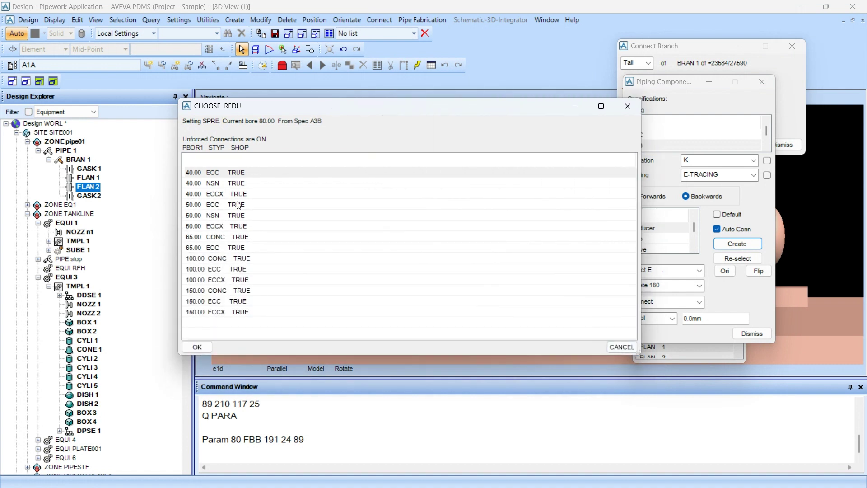
{"action": "left_click", "coordinate": [219, 270]}
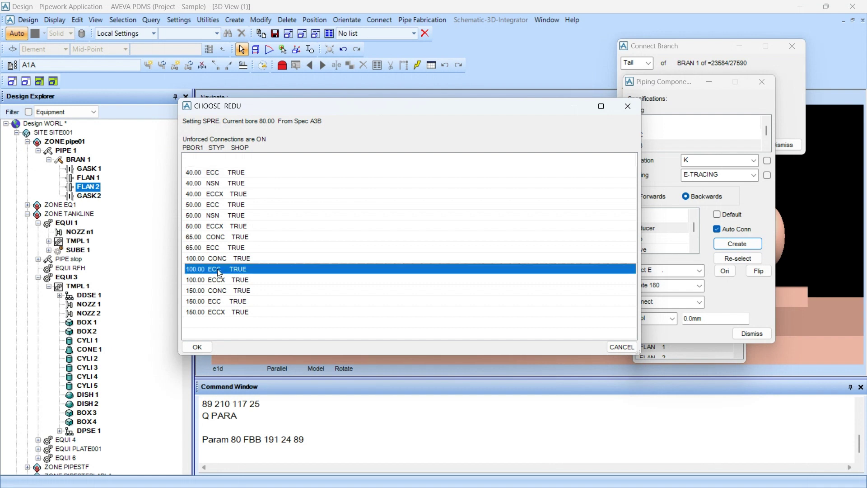
{"action": "left_click", "coordinate": [204, 348]}
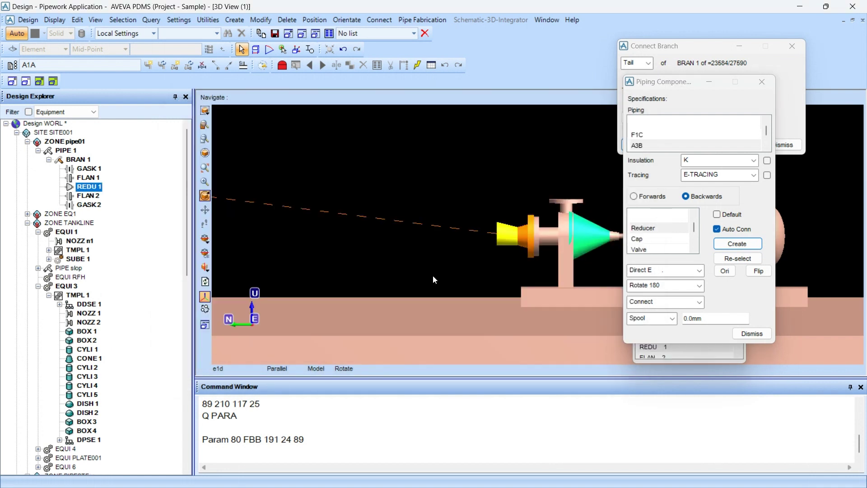
- Rotate the eccentric reducer 180 degrees and position it with a 0 mm spool from the pump-side flange
{"action": "left_click", "coordinate": [655, 290]}
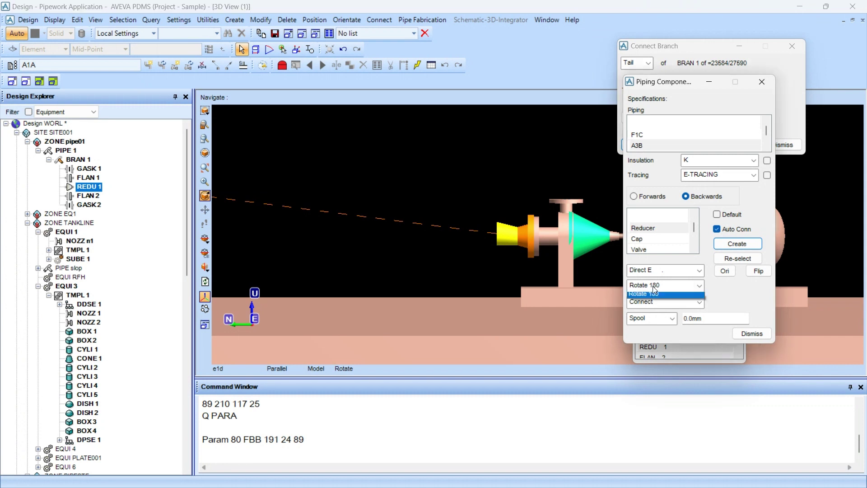
{"action": "left_click", "coordinate": [653, 320]}
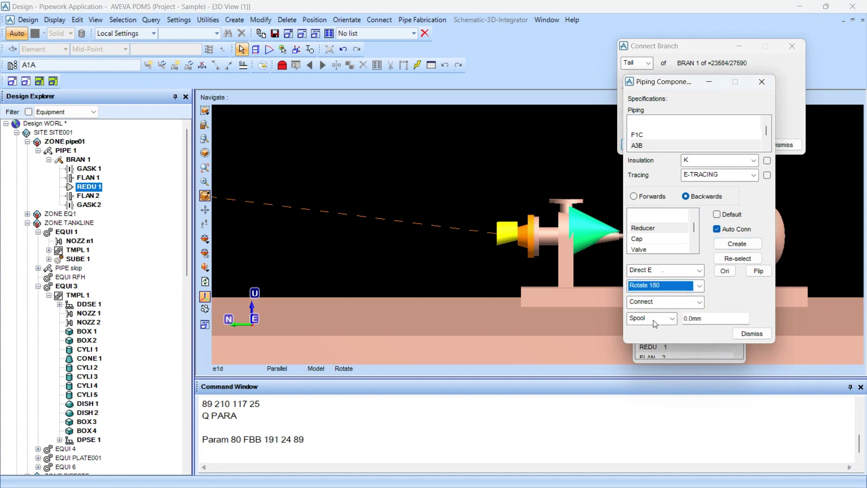
{"action": "left_click", "coordinate": [653, 320]}
{"action": "left_click", "coordinate": [643, 330]}
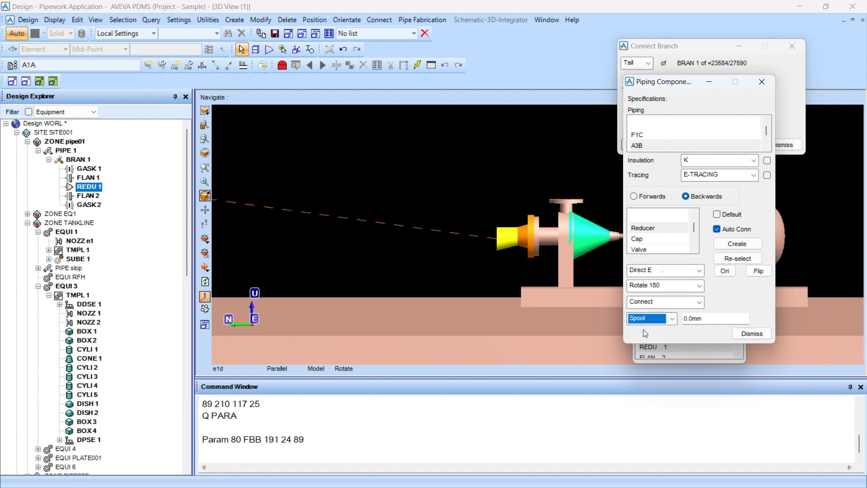
{"action": "scroll", "coordinate": [519, 253], "scroll_direction": "down", "scroll_amount": 1}
{"action": "scroll", "coordinate": [532, 253], "scroll_direction": "up", "scroll_amount": 1}
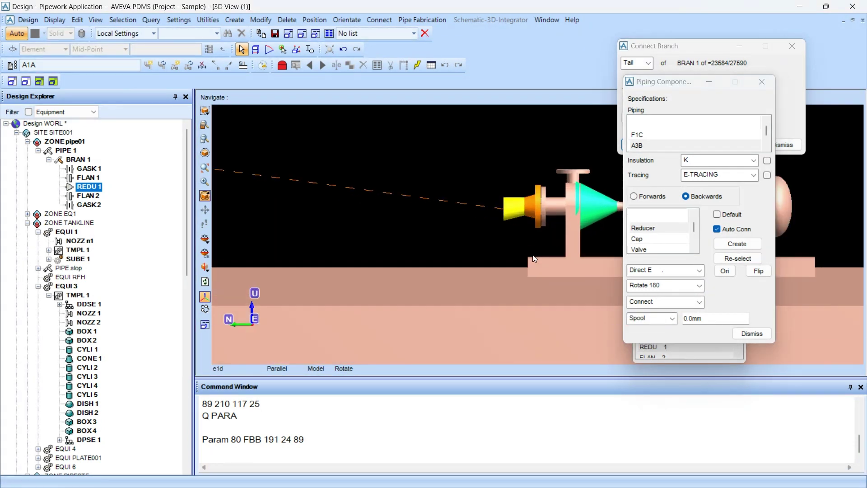
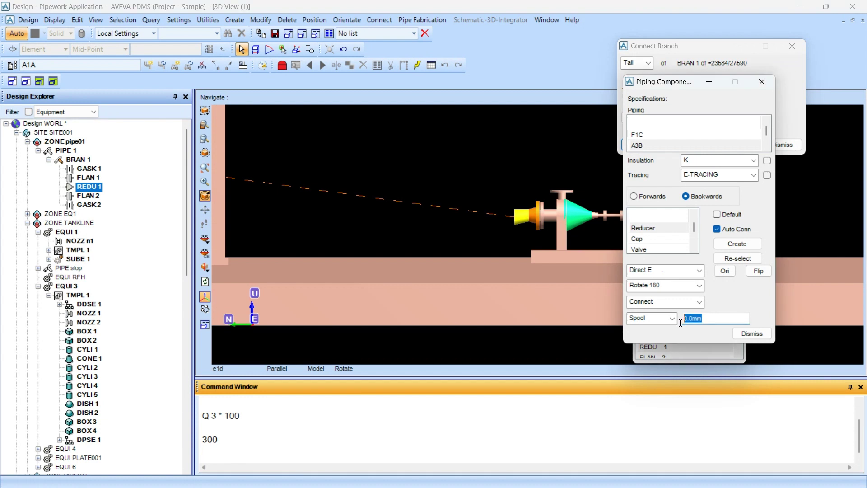
- Position the eccentric reducer with a 300 mm spool from the pump-side flange
{"action": "type", "text": "300"}
{"action": "left_click", "coordinate": [668, 322]}
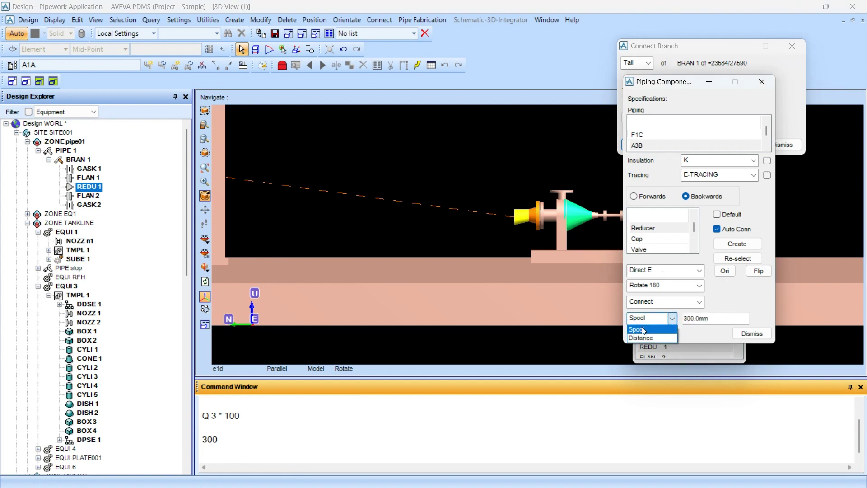
{"action": "left_click", "coordinate": [636, 329]}
{"action": "scroll", "coordinate": [471, 238], "scroll_direction": "up", "scroll_amount": 2}
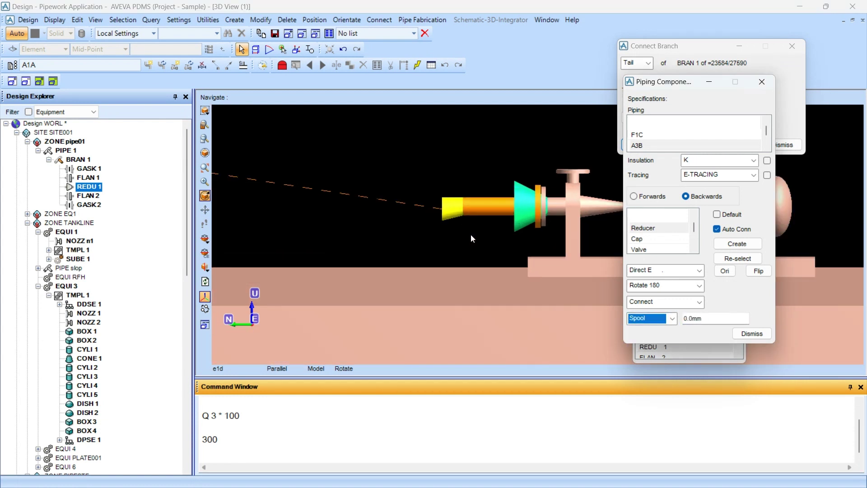
- Create a 20 mm TOL olet from specification A3B, placed backwards from the eccentric reducer
{"action": "left_click", "coordinate": [658, 240]}
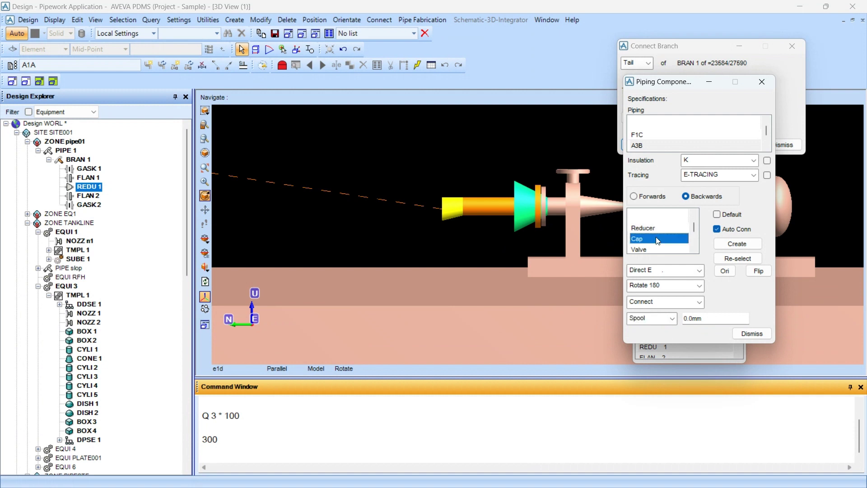
{"action": "scroll", "coordinate": [658, 241], "scroll_direction": "down", "scroll_amount": 1}
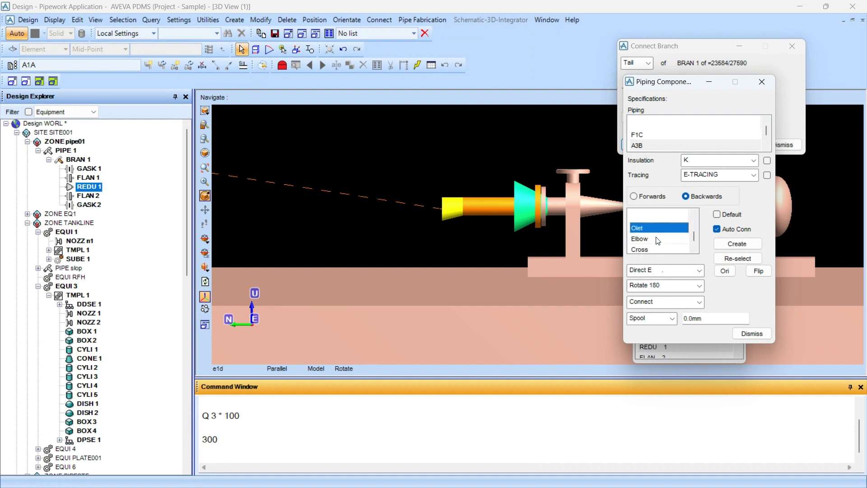
{"action": "left_click", "coordinate": [738, 244]}
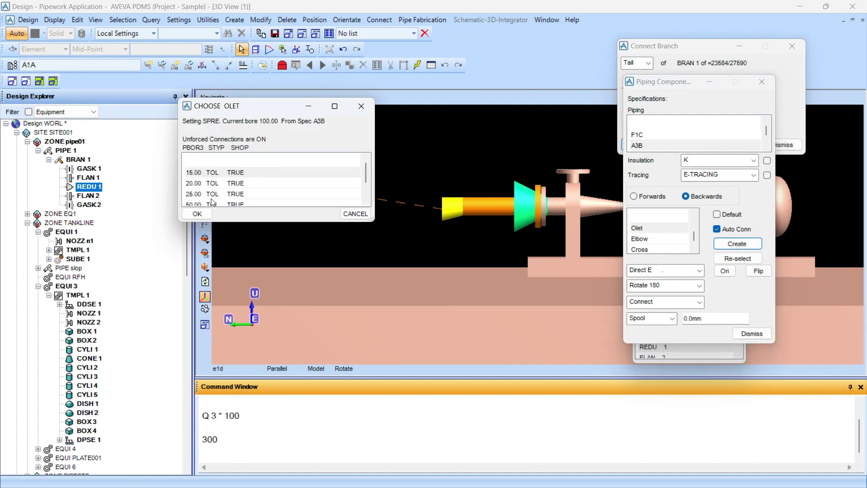
{"action": "left_click", "coordinate": [214, 183]}
{"action": "left_click", "coordinate": [197, 214]}
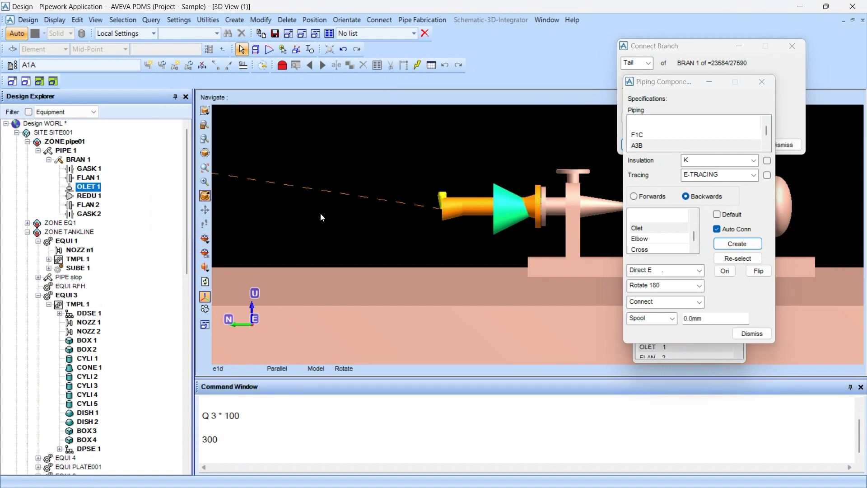
- Position the olet with a 100 mm spool from the reducer and rotate it 180 degrees
{"action": "double_click", "coordinate": [710, 319]}
{"action": "type", "text": "100"}
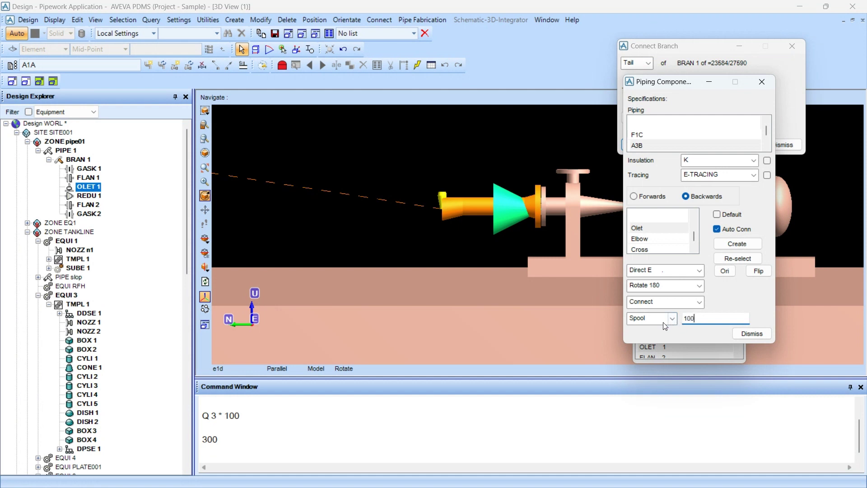
{"action": "left_click", "coordinate": [672, 318]}
{"action": "left_click", "coordinate": [648, 329]}
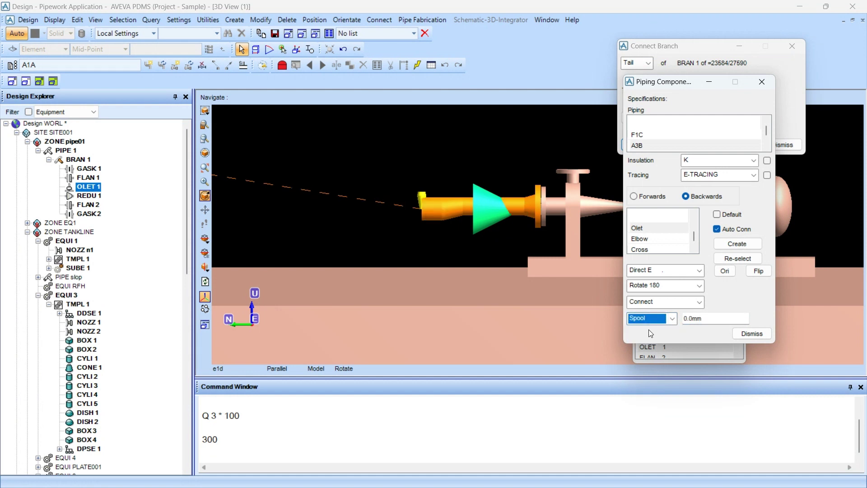
{"action": "left_click", "coordinate": [647, 287]}
{"action": "left_click", "coordinate": [650, 322]}
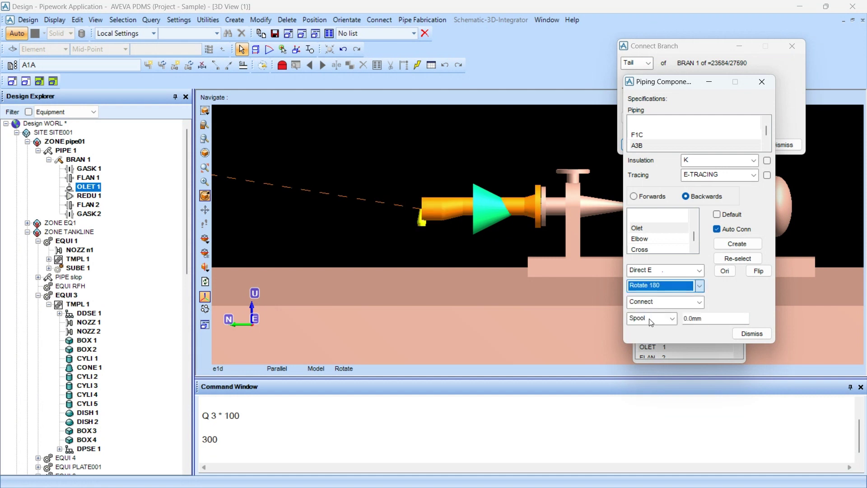
- Create a WN flange from specification A3B, placed backwards from the olet
{"action": "left_click", "coordinate": [651, 239]}
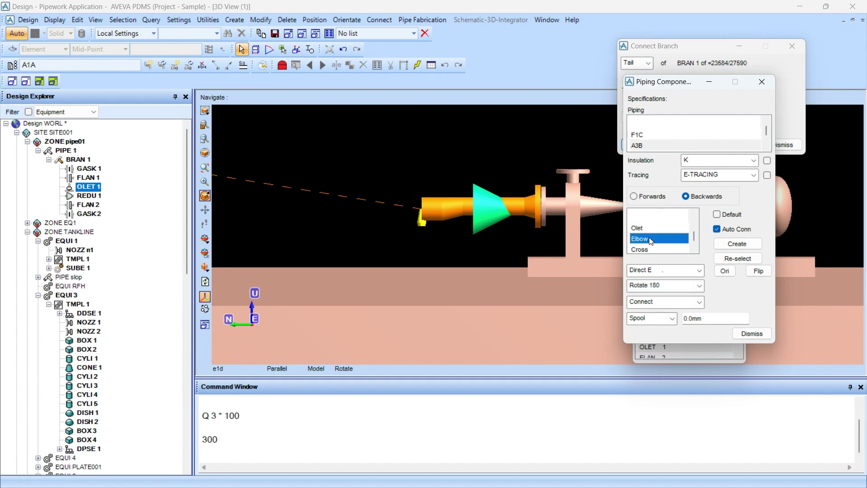
{"action": "key", "text": "f"}
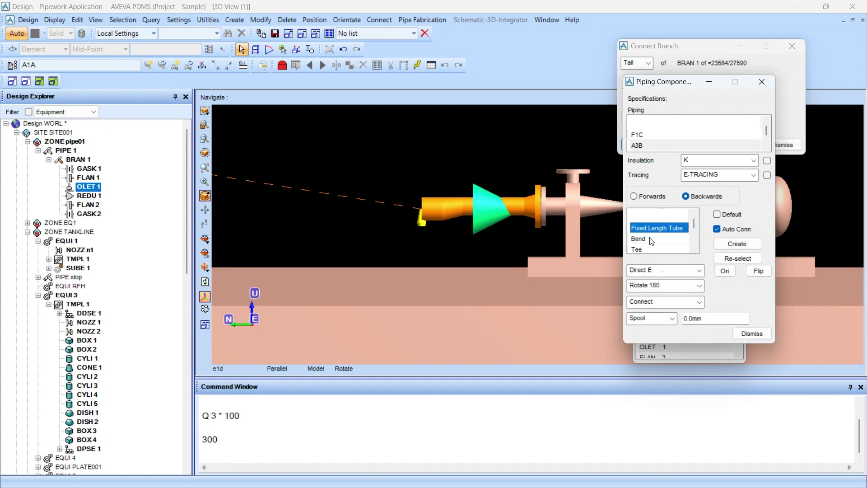
{"action": "key", "text": "f"}
{"action": "left_click", "coordinate": [737, 244]}
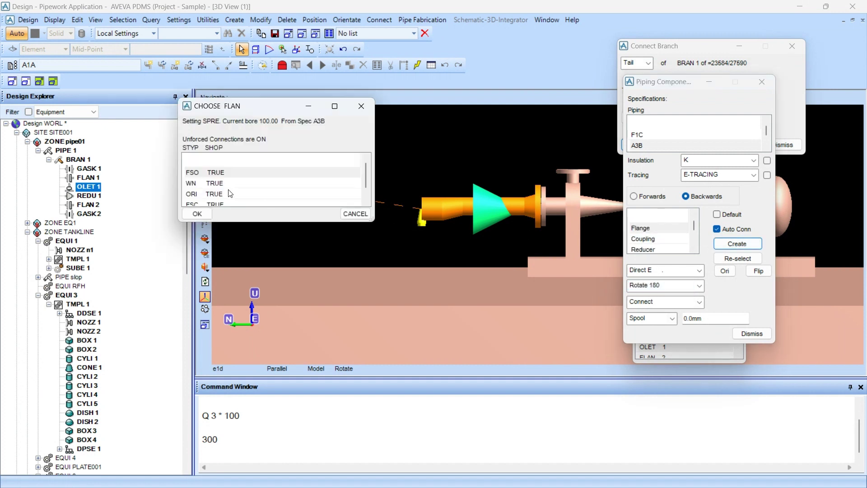
{"action": "left_click", "coordinate": [218, 183]}
{"action": "left_click", "coordinate": [202, 215]}
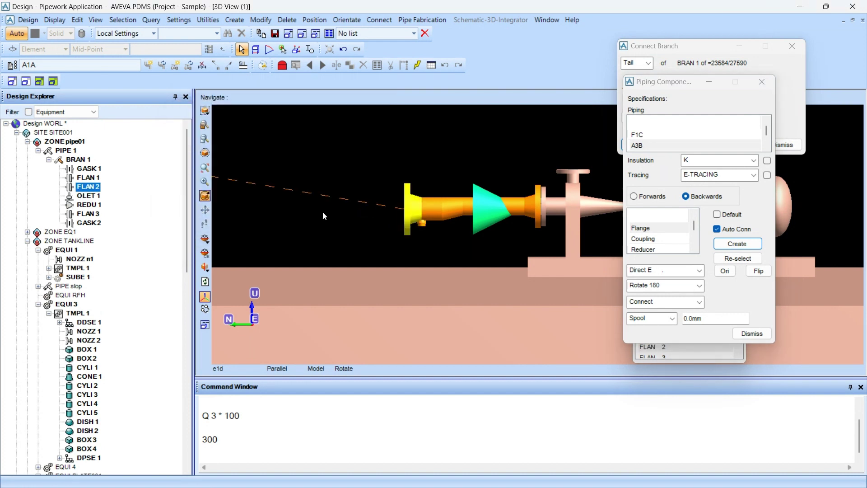
- Position the new WN flange with a 100 mm spool from the olet
{"action": "left_click", "coordinate": [715, 318]}
{"action": "type", "text": "100"}
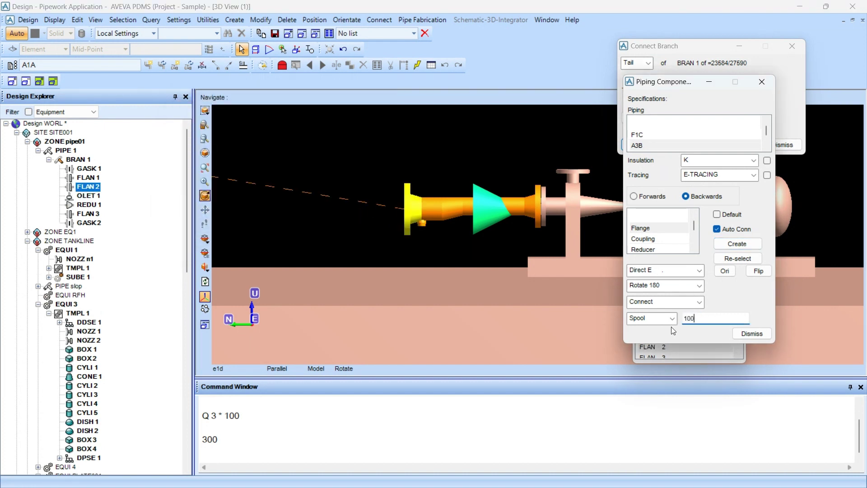
{"action": "left_click", "coordinate": [648, 319]}
{"action": "left_click", "coordinate": [643, 329]}
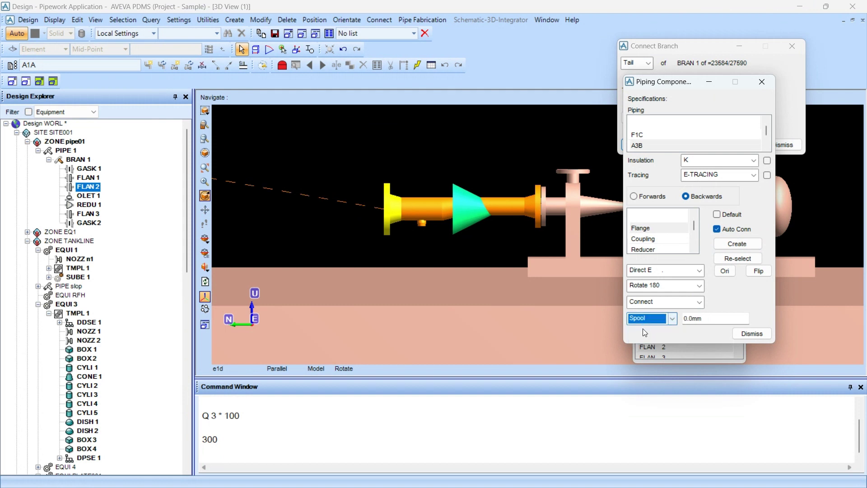
- Set the spool between the new WN flange and the olet to 200 mm
{"action": "scroll", "coordinate": [372, 240], "scroll_direction": "down", "scroll_amount": 1}
{"action": "scroll", "coordinate": [402, 223], "scroll_direction": "up", "scroll_amount": 1}
{"action": "scroll", "coordinate": [404, 224], "scroll_direction": "down", "scroll_amount": 1}
{"action": "scroll", "coordinate": [401, 215], "scroll_direction": "down", "scroll_amount": 3}
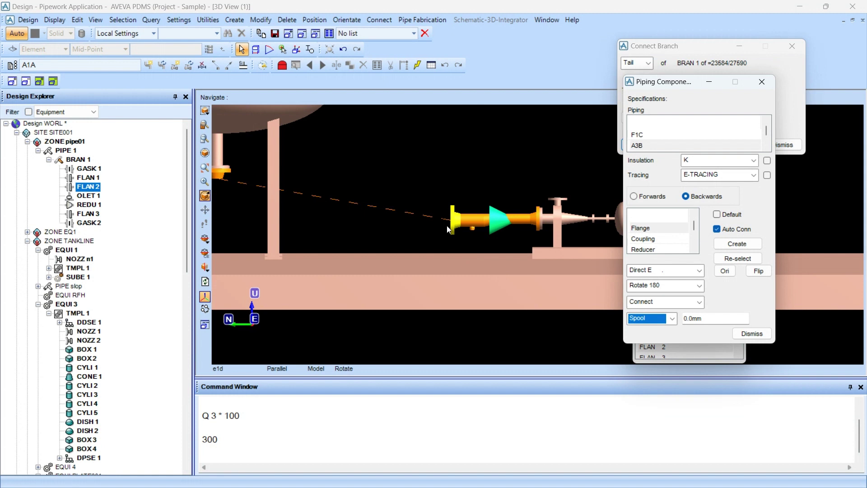
{"action": "scroll", "coordinate": [447, 226], "scroll_direction": "up", "scroll_amount": 2}
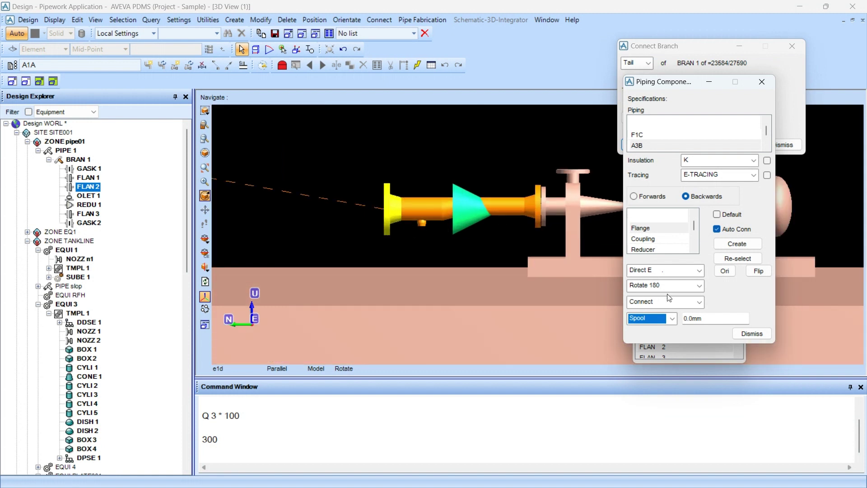
{"action": "double_click", "coordinate": [702, 318]}
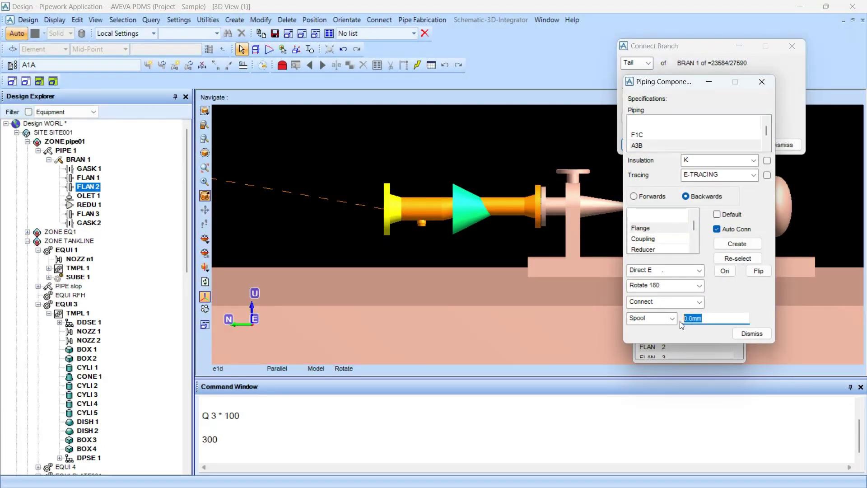
{"action": "type", "text": "200"}
{"action": "left_click", "coordinate": [673, 318]}
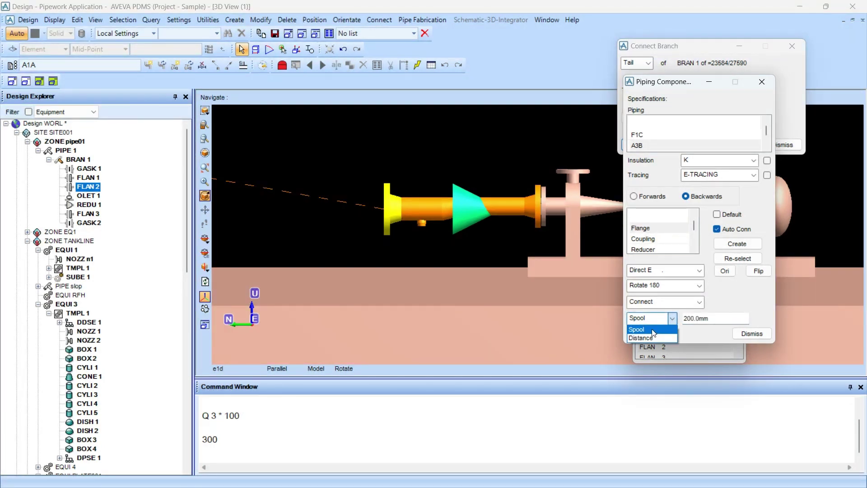
{"action": "left_click", "coordinate": [650, 330]}
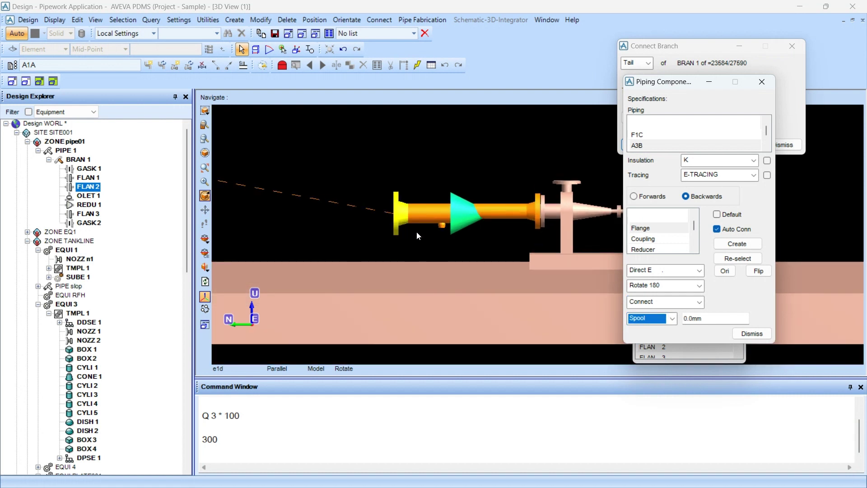
- Create a gasket backwards against the WN flange beside the olet
{"action": "mouse_move", "coordinate": [418, 231]}
{"action": "middle_mouse_down"}
{"action": "mouse_move", "coordinate": [415, 276]}
{"action": "mouse_move", "coordinate": [431, 275]}
{"action": "mouse_move", "coordinate": [427, 242]}
{"action": "middle_mouse_up"}
{"action": "middle_click_drag", "start_coordinate": [465, 297], "coordinate": [405, 288]}
{"action": "scroll", "coordinate": [416, 247], "scroll_direction": "down", "scroll_amount": 3}
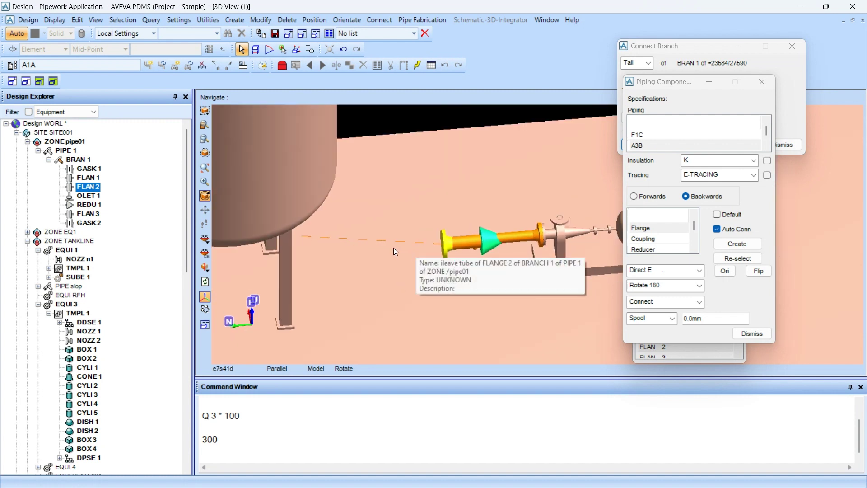
{"action": "middle_click_drag", "start_coordinate": [469, 251], "coordinate": [443, 208]}
{"action": "scroll", "coordinate": [443, 238], "scroll_direction": "up", "scroll_amount": 1}
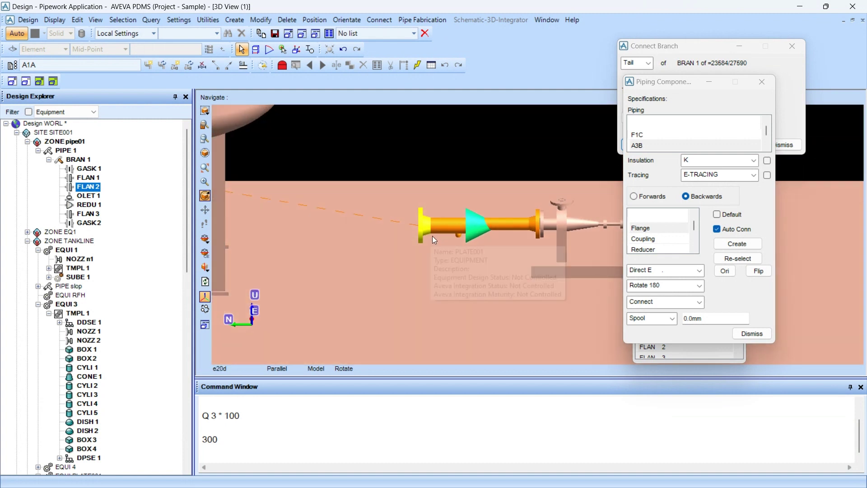
{"action": "scroll", "coordinate": [432, 236], "scroll_direction": "up", "scroll_amount": 2}
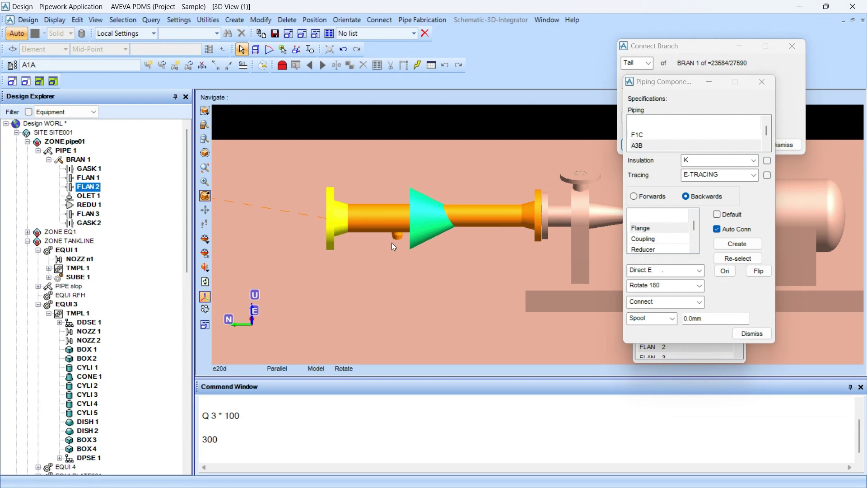
{"action": "scroll", "coordinate": [346, 227], "scroll_direction": "down", "scroll_amount": 1}
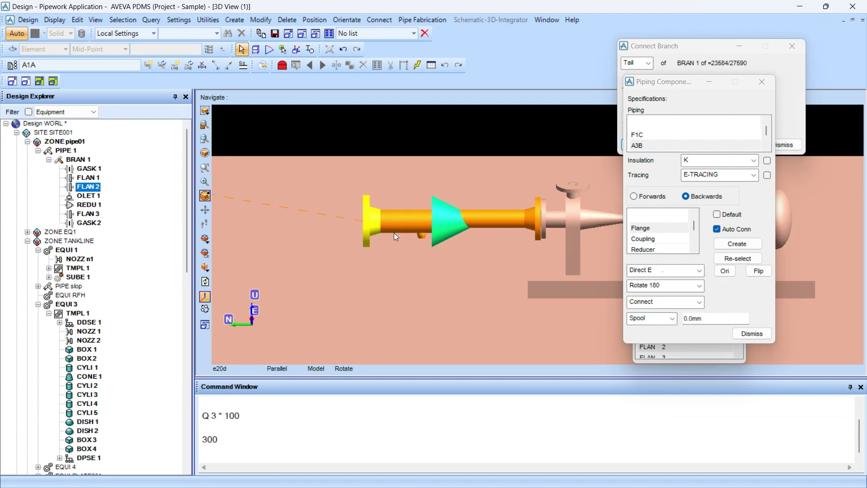
{"action": "left_click", "coordinate": [646, 240]}
{"action": "key", "text": "g"}
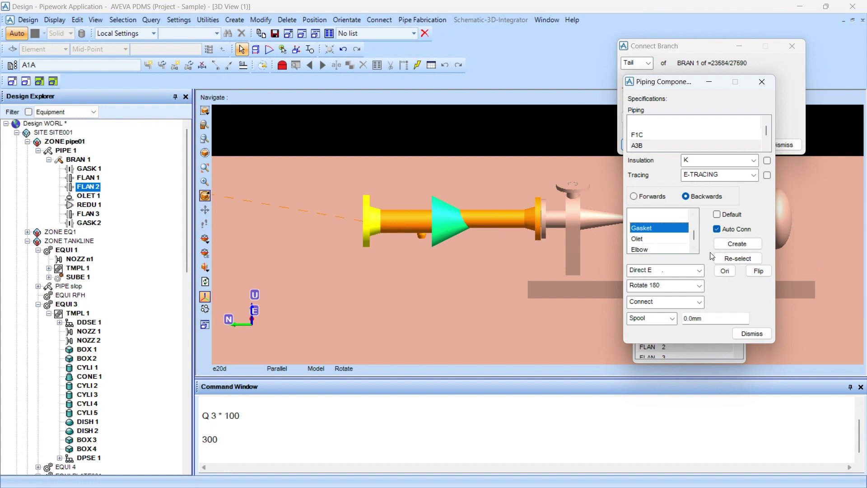
{"action": "left_click", "coordinate": [737, 244]}
- Create an FY filter from specification A3B, placed backwards from the gasket on the WN flange
{"action": "left_click", "coordinate": [671, 239]}
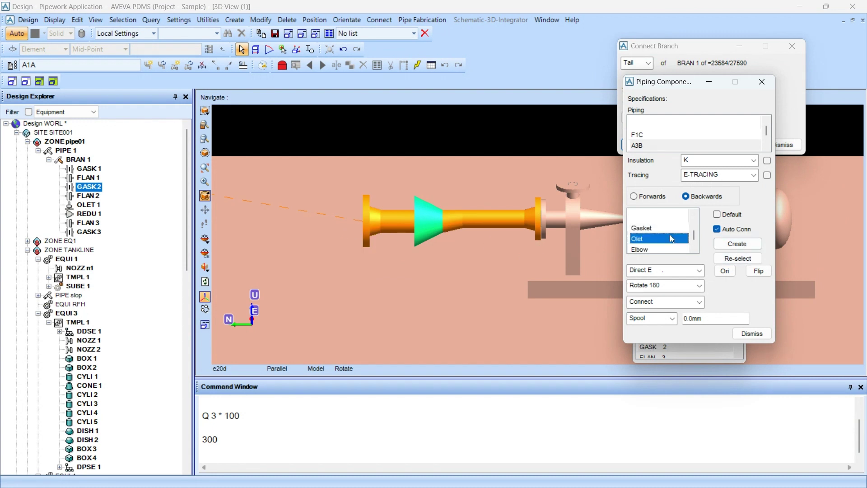
{"action": "key", "text": "f"}
{"action": "key", "text": "f"}
{"action": "key", "text": "f"}
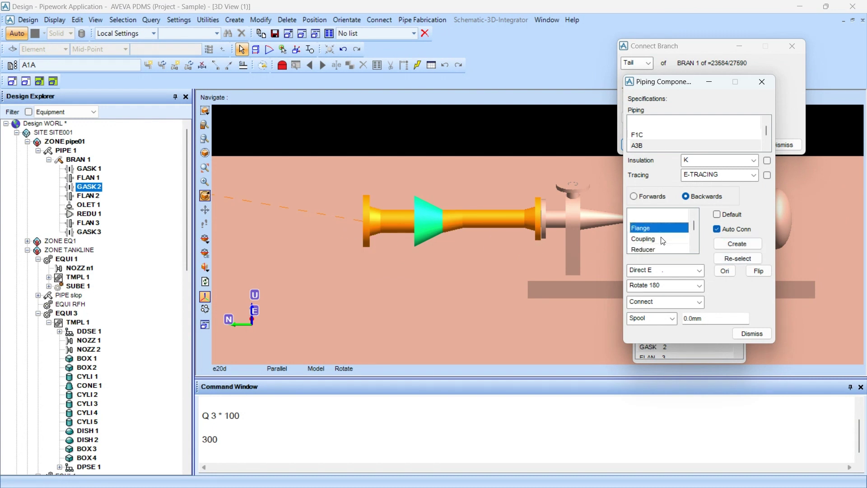
{"action": "left_click", "coordinate": [736, 244]}
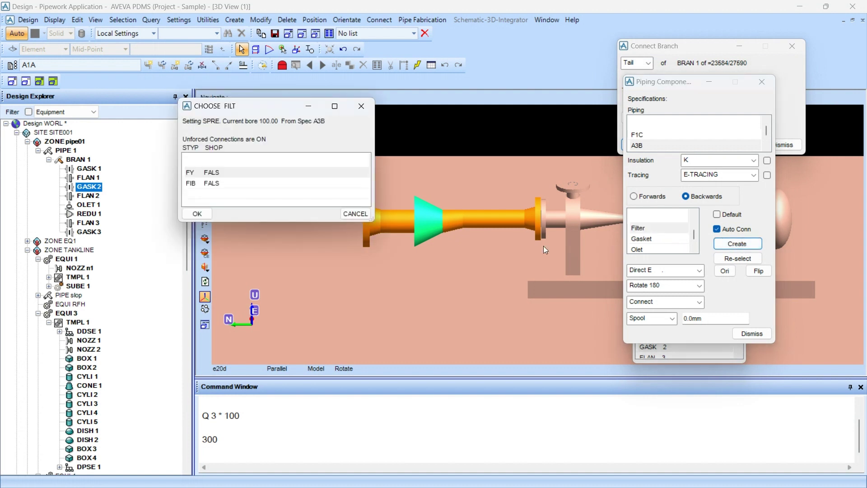
{"action": "left_click", "coordinate": [194, 172]}
{"action": "left_click", "coordinate": [193, 216]}
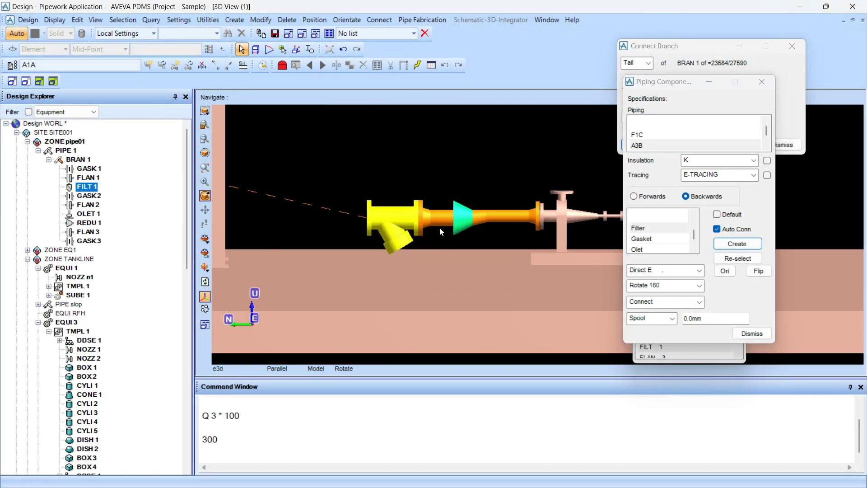
- Create a gasket backwards on the free end of the Y-type filter FILT 1
{"action": "left_click", "coordinate": [644, 231]}
{"action": "left_click", "coordinate": [643, 234]}
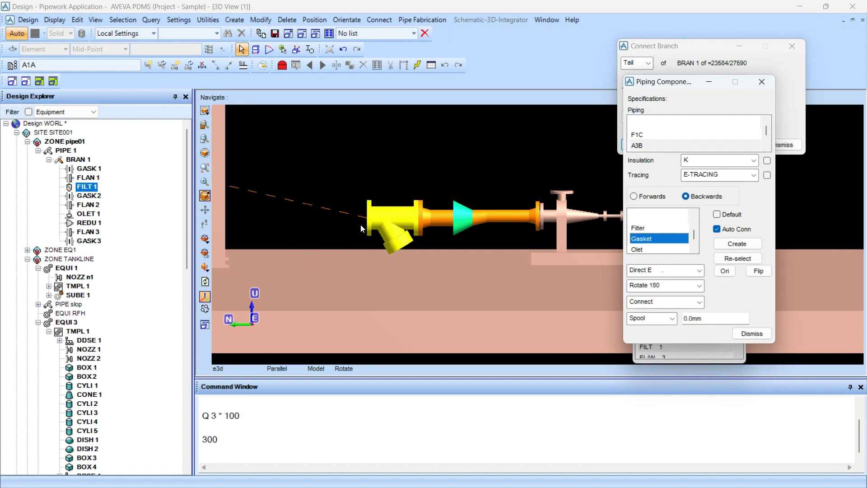
{"action": "left_click", "coordinate": [735, 244]}
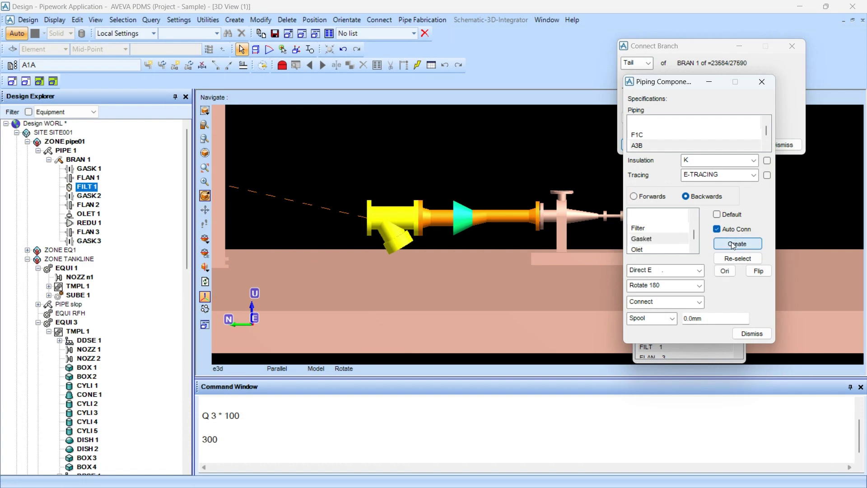
{"action": "middle_click_drag", "start_coordinate": [386, 221], "coordinate": [440, 227]}
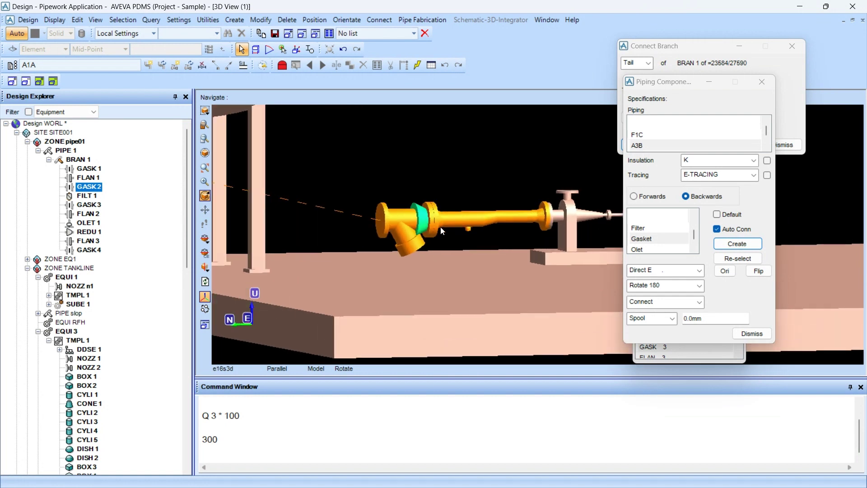
- Create a BALL valve from specification A3B, placed backwards from the gasket on the Y-type filter
{"action": "left_click", "coordinate": [655, 240]}
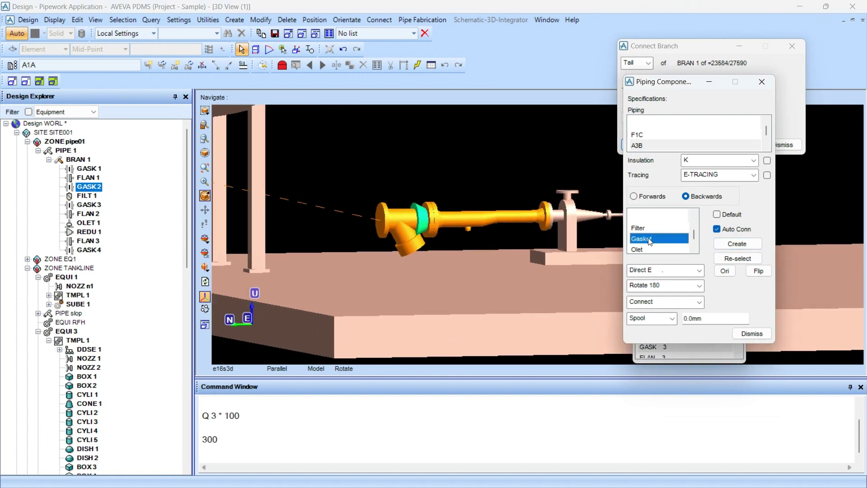
{"action": "key", "text": "v"}
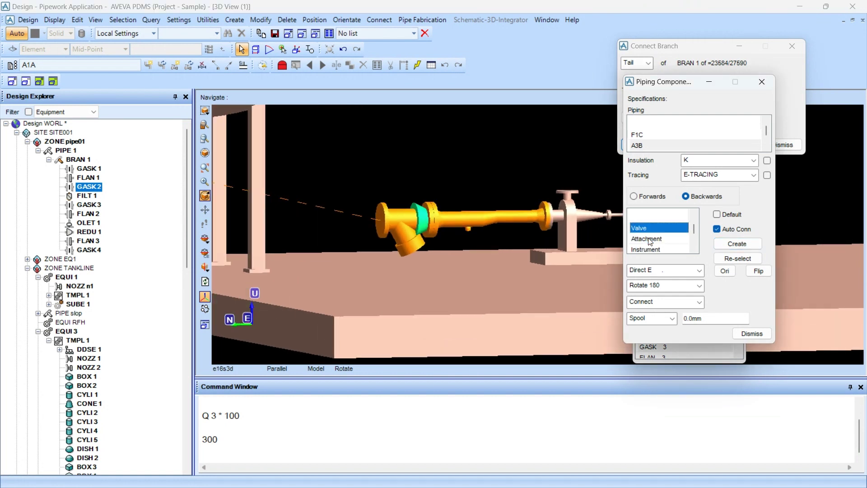
{"action": "left_click", "coordinate": [726, 246]}
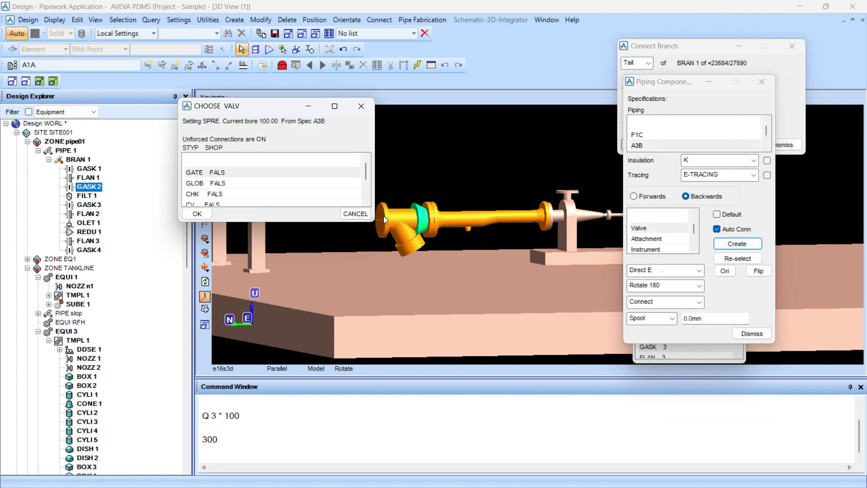
{"action": "left_click_drag", "start_coordinate": [373, 221], "coordinate": [508, 292]}
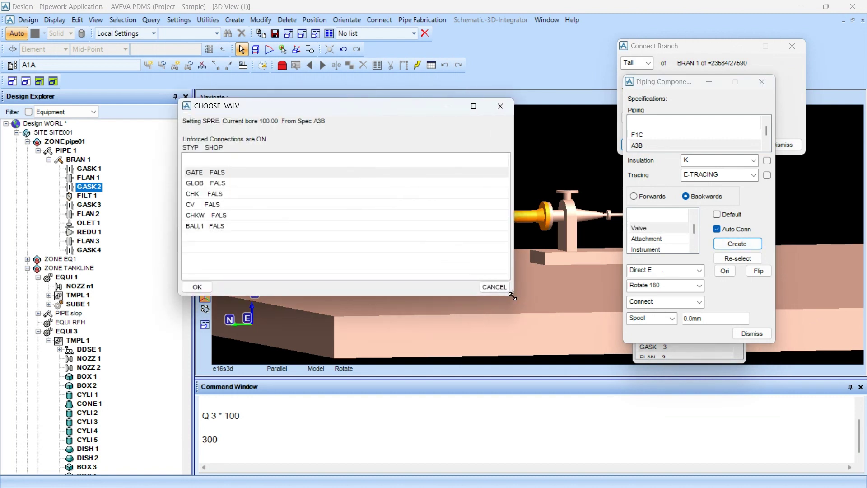
{"action": "left_click", "coordinate": [204, 226]}
{"action": "left_click", "coordinate": [197, 285]}
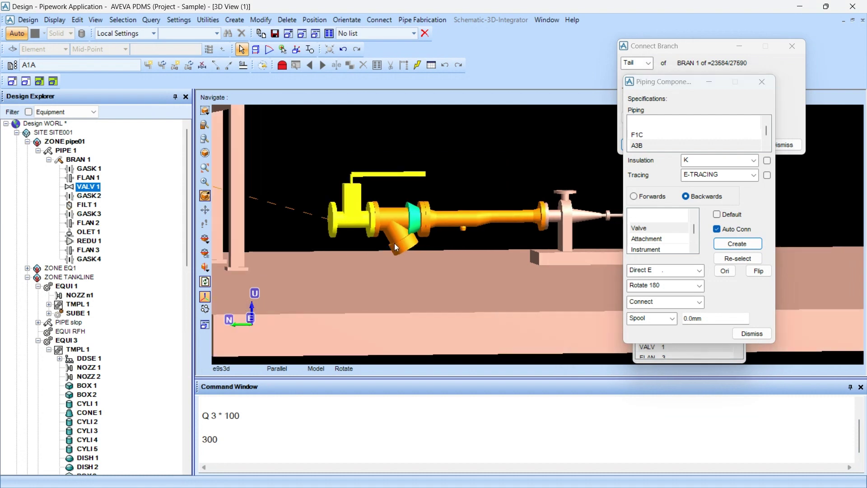
- Create a gasket backwards on the free end of the ball valve
{"action": "middle_click_drag", "start_coordinate": [394, 242], "coordinate": [408, 219]}
{"action": "scroll", "coordinate": [366, 223], "scroll_direction": "up", "scroll_amount": 3}
{"action": "middle_click", "coordinate": [354, 217]}
{"action": "scroll", "coordinate": [374, 218], "scroll_direction": "down", "scroll_amount": 2}
{"action": "left_click", "coordinate": [662, 241]}
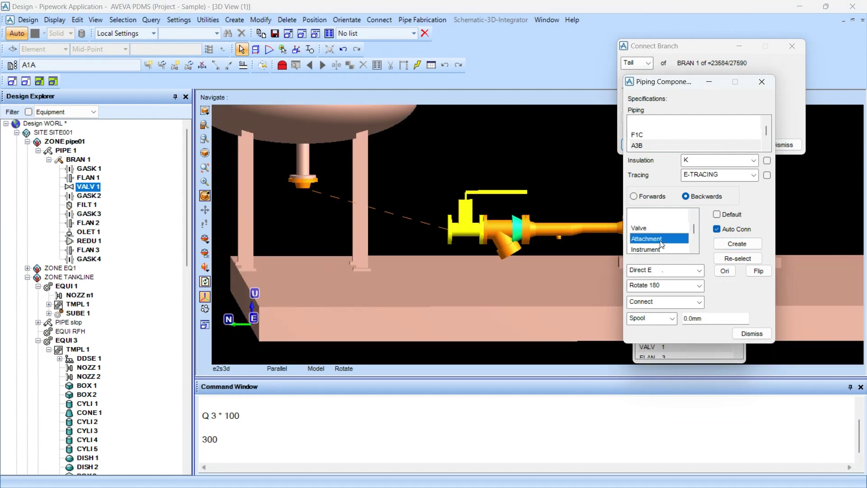
{"action": "key", "text": "g"}
{"action": "left_click", "coordinate": [736, 243]}
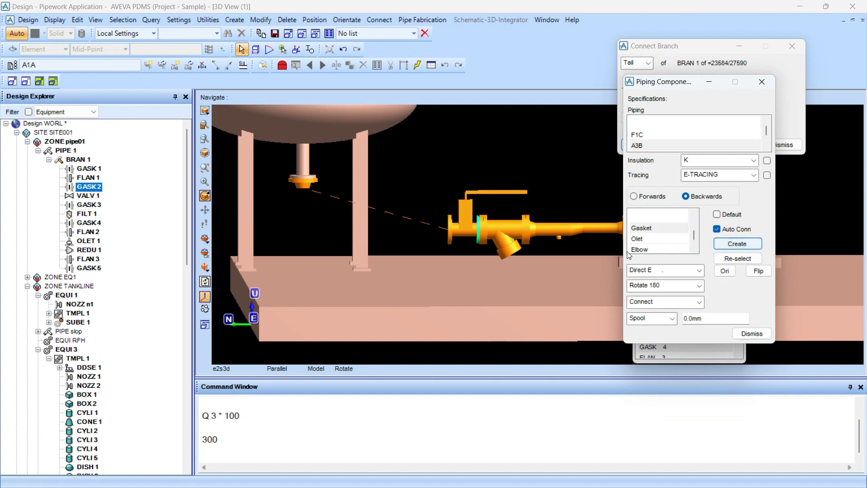
- Create a WN flange from specification A3B, placed backwards from the gasket on the ball valve
{"action": "left_click", "coordinate": [635, 231]}
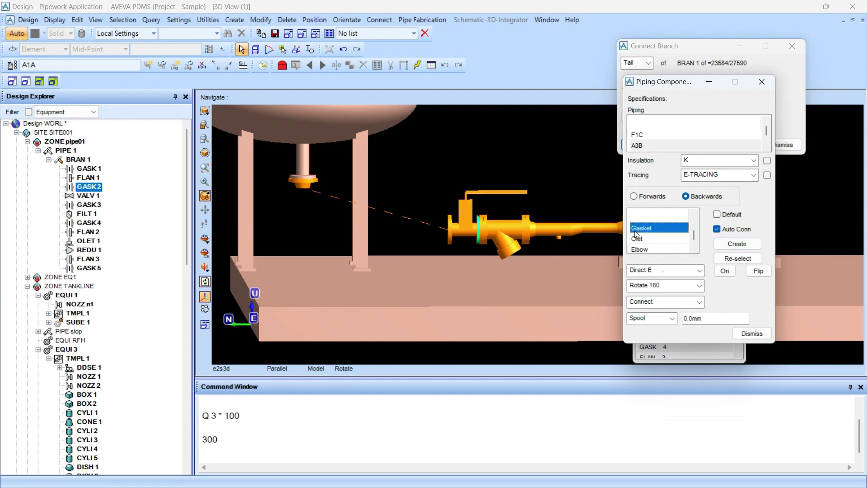
{"action": "key", "text": "f"}
{"action": "scroll", "coordinate": [649, 238], "scroll_direction": "up", "scroll_amount": 3}
{"action": "left_click", "coordinate": [726, 244]}
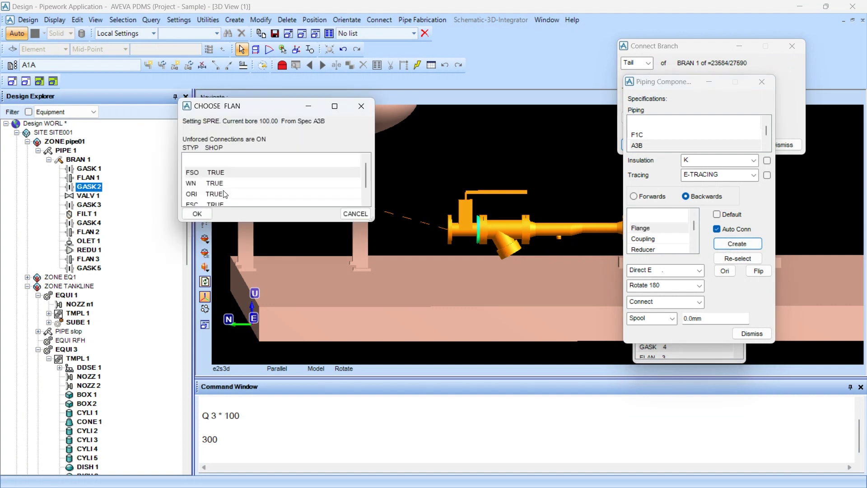
{"action": "left_click", "coordinate": [219, 183]}
{"action": "left_click", "coordinate": [197, 214]}
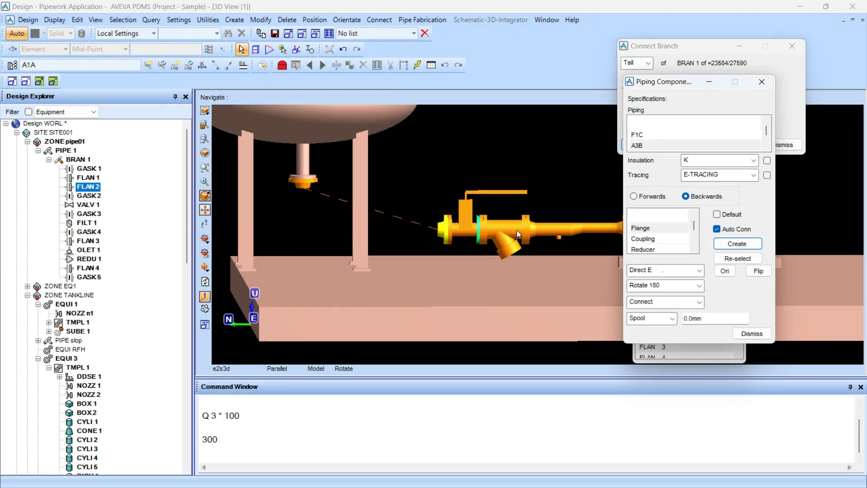
- Examine the open route between the new WN flange beside the ball valve and the flange on the tank nozzle
{"action": "middle_click", "coordinate": [552, 224]}
{"action": "scroll", "coordinate": [429, 246], "scroll_direction": "up", "scroll_amount": 2}
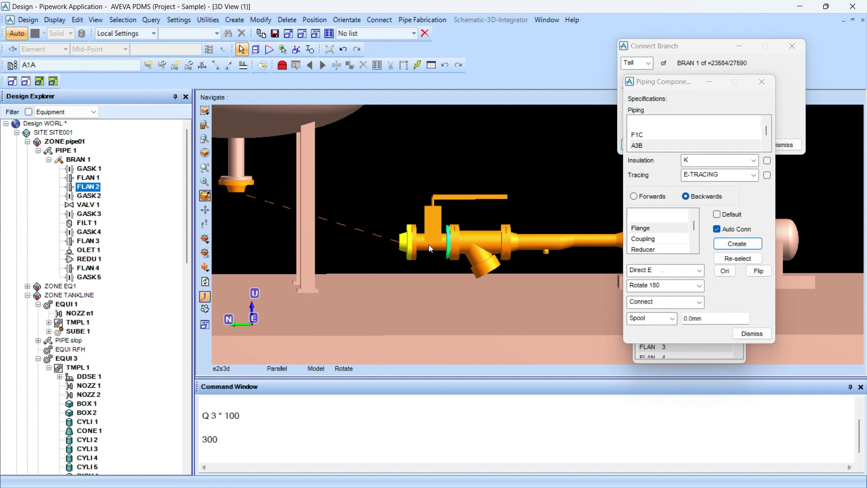
{"action": "scroll", "coordinate": [389, 245], "scroll_direction": "up", "scroll_amount": 3}
{"action": "scroll", "coordinate": [389, 243], "scroll_direction": "down", "scroll_amount": 3}
{"action": "middle_click", "coordinate": [388, 243]}
{"action": "scroll", "coordinate": [475, 231], "scroll_direction": "up", "scroll_amount": 2}
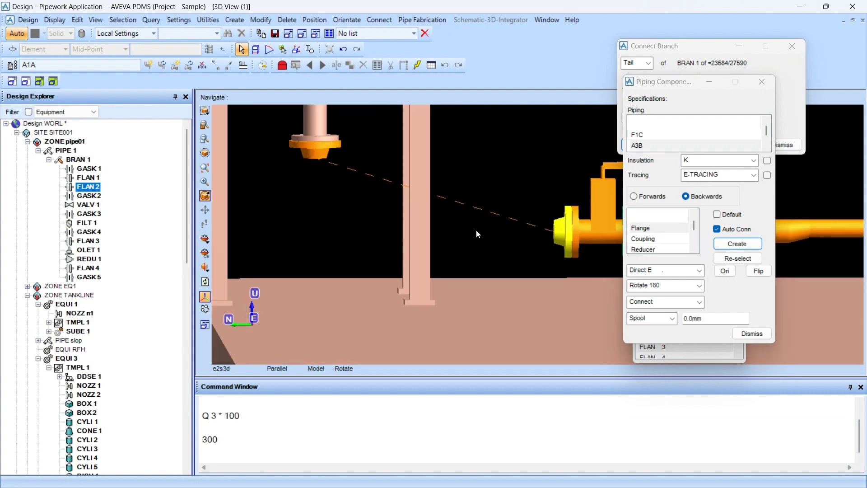
{"action": "middle_click", "coordinate": [557, 217]}
{"action": "scroll", "coordinate": [560, 219], "scroll_direction": "up", "scroll_amount": 2}
{"action": "scroll", "coordinate": [579, 229], "scroll_direction": "down", "scroll_amount": 5}
{"action": "middle_click", "coordinate": [579, 232]}
{"action": "scroll", "coordinate": [579, 231], "scroll_direction": "up", "scroll_amount": 2}
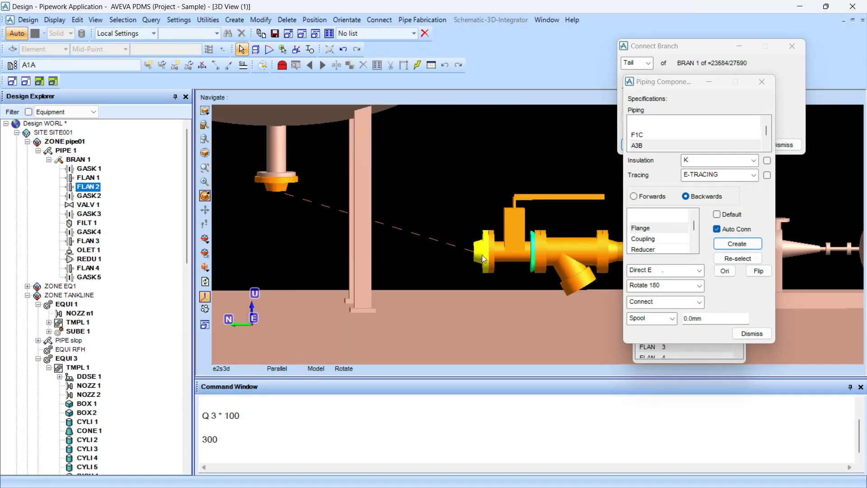
{"action": "scroll", "coordinate": [475, 215], "scroll_direction": "down", "scroll_amount": 2}
{"action": "scroll", "coordinate": [576, 233], "scroll_direction": "up", "scroll_amount": 2}
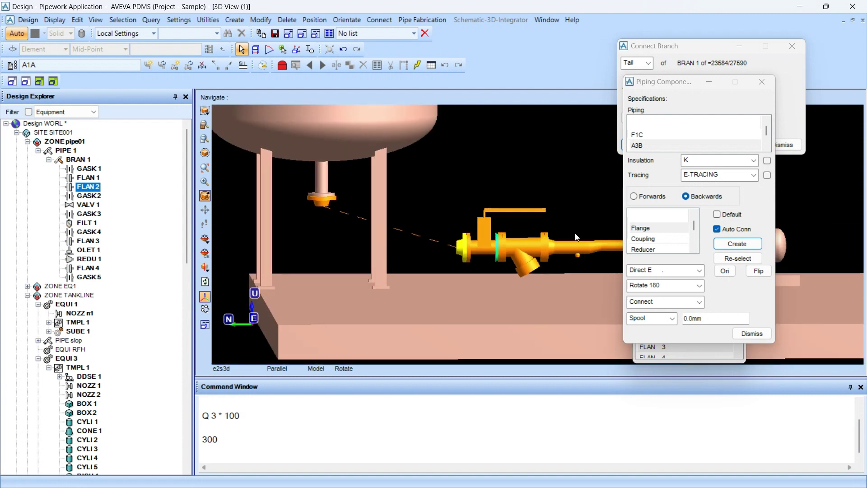
- Create an EL90 elbow from specification A3B, placed backwards from the WN flange beside the ball valve
{"action": "left_click", "coordinate": [648, 240]}
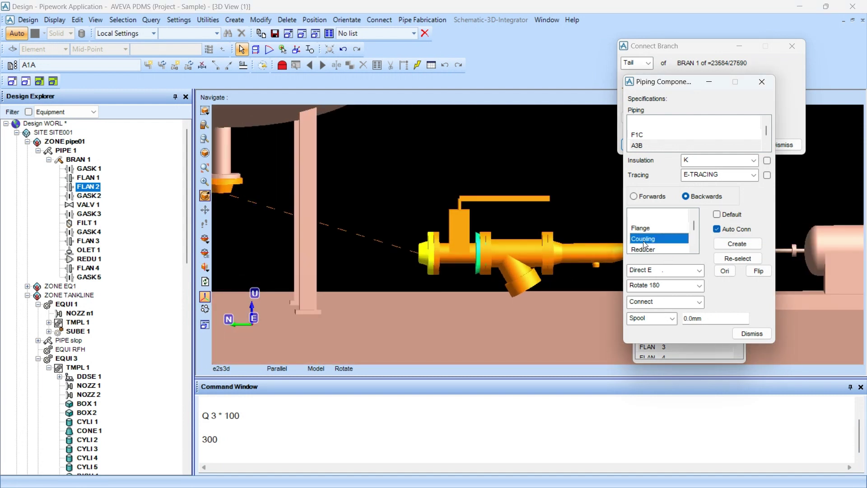
{"action": "key", "text": "e"}
{"action": "left_click", "coordinate": [742, 244]}
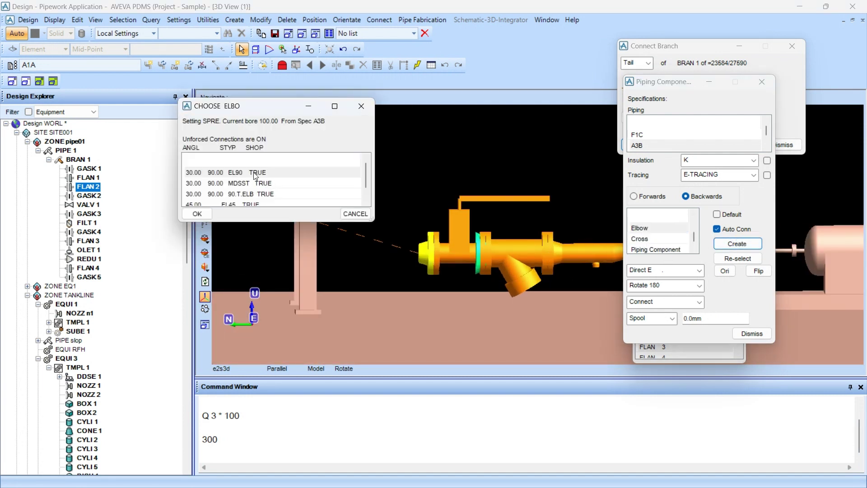
{"action": "left_click", "coordinate": [197, 214]}
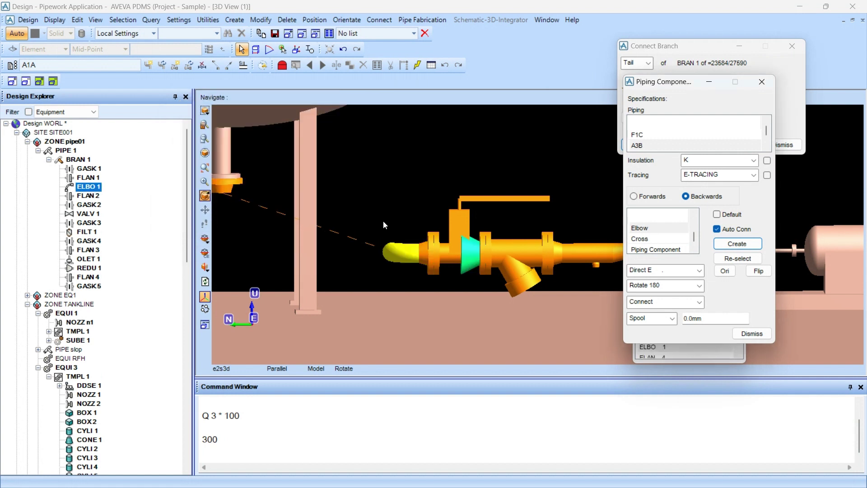
- Rotate the elbow by 180, 90 and again 180 degrees so its open end points up towards the tank nozzle
{"action": "left_click", "coordinate": [657, 285]}
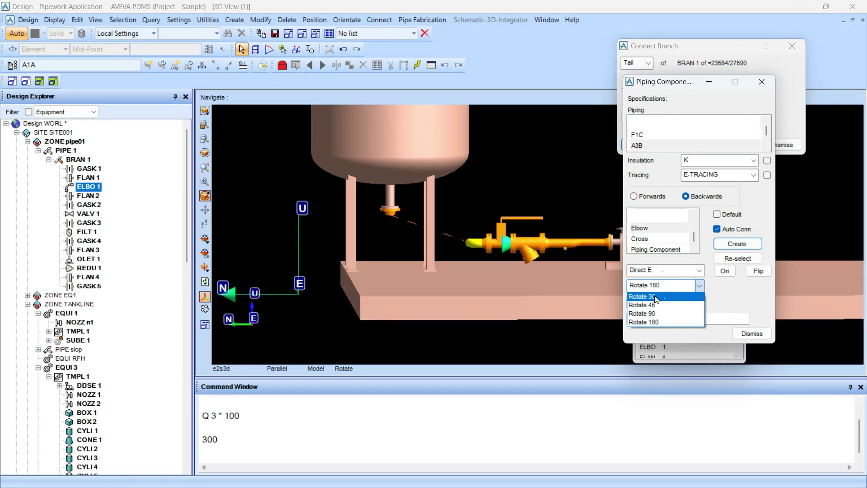
{"action": "left_click", "coordinate": [651, 320]}
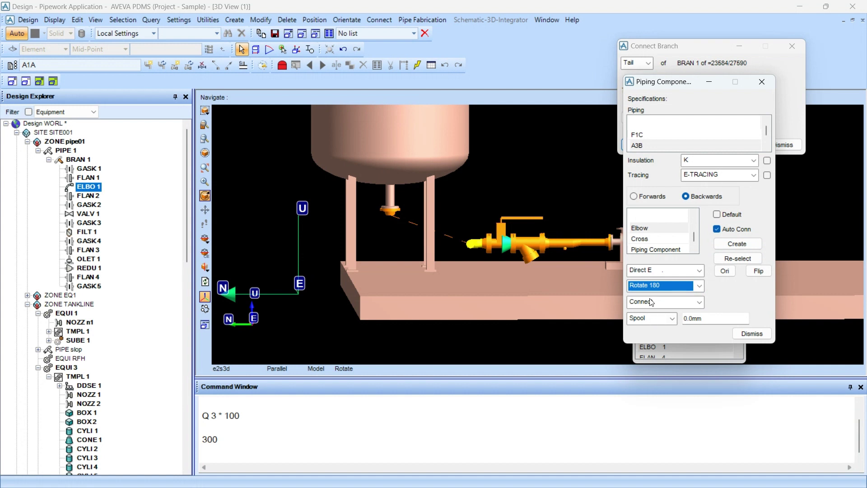
{"action": "left_click", "coordinate": [652, 287]}
{"action": "left_click", "coordinate": [651, 314]}
{"action": "left_click", "coordinate": [651, 285]}
{"action": "left_click", "coordinate": [652, 322]}
- Position the elbow in line below the tank nozzle flange with the command THR NEX
{"action": "left_click", "coordinate": [223, 454]}
{"action": "type", "text": "THR "}
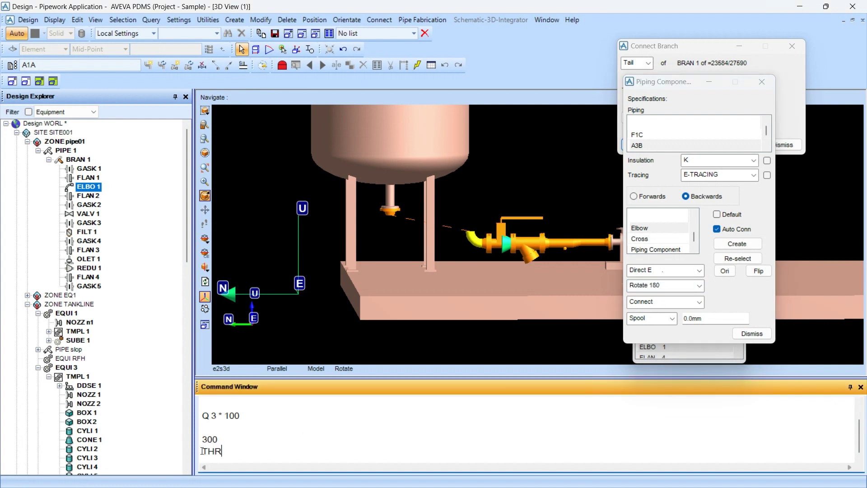
{"action": "type", "text": "NEX"}
{"action": "key", "text": "Return"}
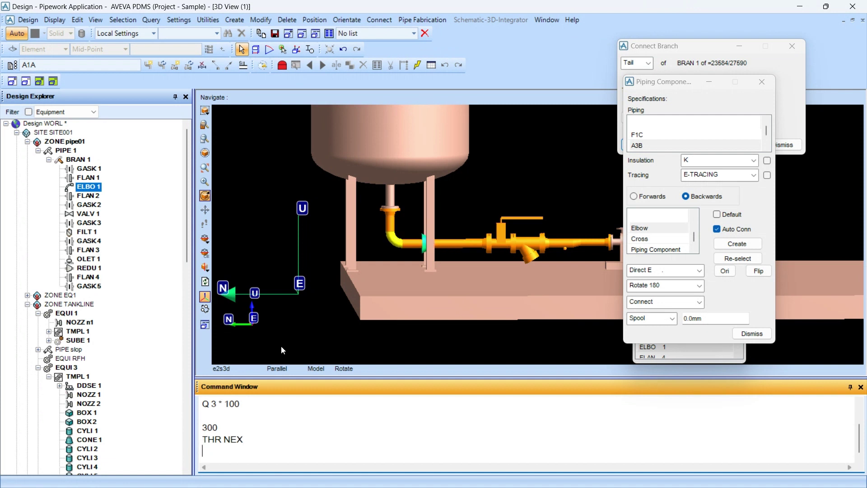
- Examine the suction line from the tank nozzle through elbow, valve and filter to the pump, and select the olet
{"action": "scroll", "coordinate": [537, 225], "scroll_direction": "up", "scroll_amount": 2}
{"action": "middle_click", "coordinate": [448, 226]}
{"action": "scroll", "coordinate": [448, 226], "scroll_direction": "up", "scroll_amount": 1}
{"action": "scroll", "coordinate": [448, 226], "scroll_direction": "down", "scroll_amount": 3}
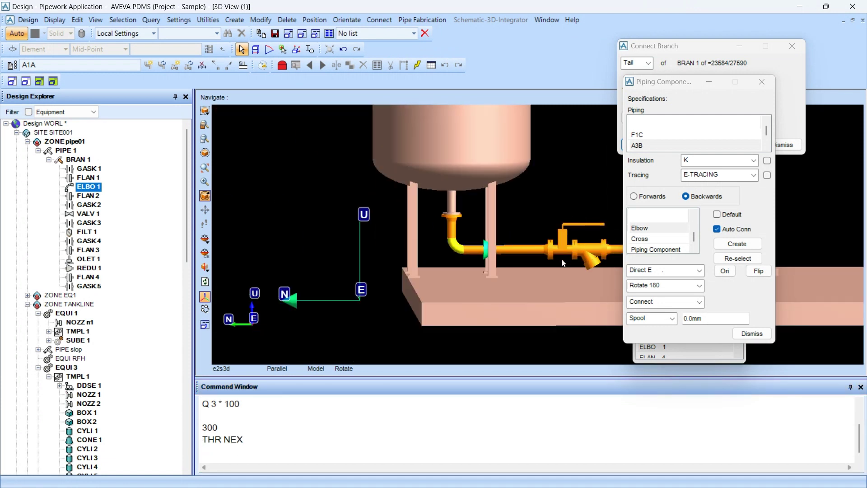
{"action": "middle_click", "coordinate": [599, 253]}
{"action": "scroll", "coordinate": [600, 254], "scroll_direction": "up", "scroll_amount": 1}
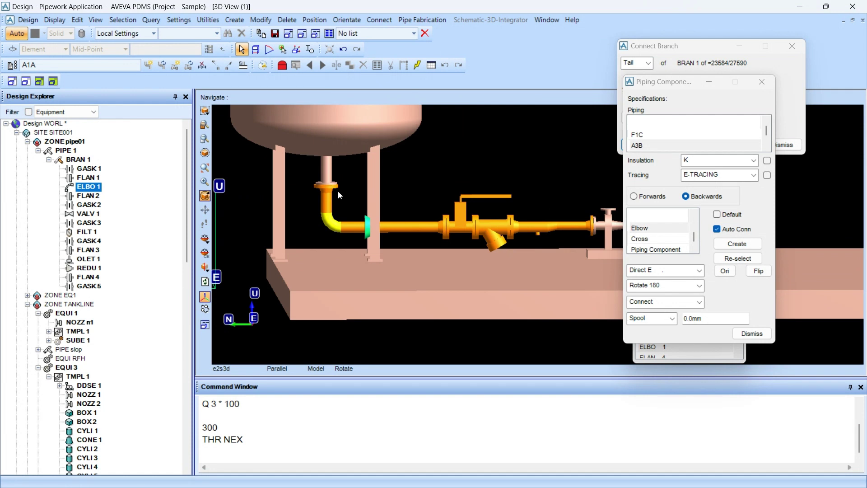
{"action": "scroll", "coordinate": [464, 229], "scroll_direction": "up", "scroll_amount": 3}
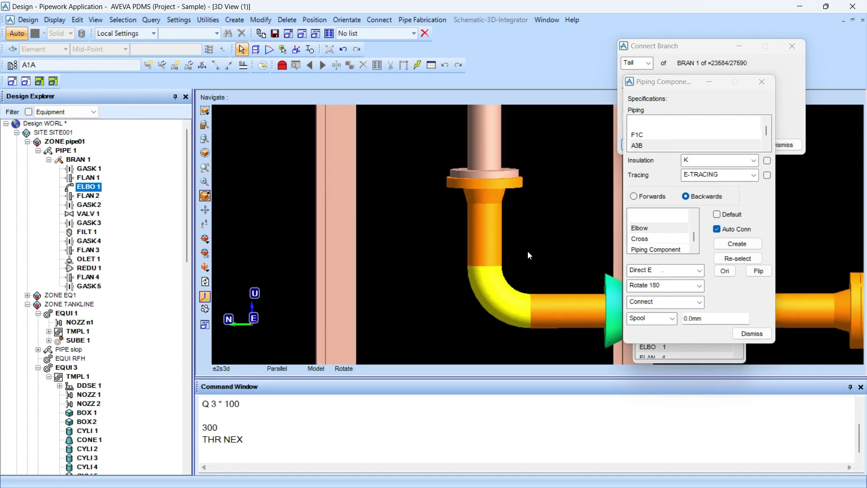
{"action": "scroll", "coordinate": [505, 244], "scroll_direction": "down", "scroll_amount": 2}
{"action": "scroll", "coordinate": [570, 229], "scroll_direction": "down", "scroll_amount": 2}
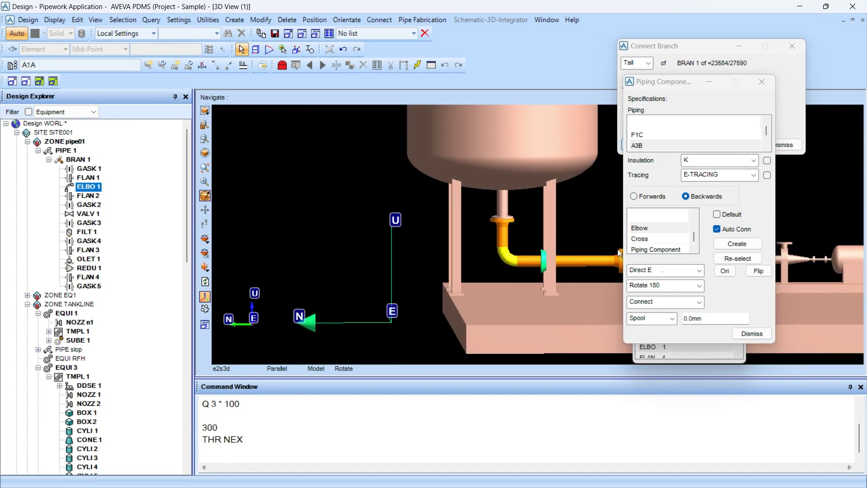
{"action": "scroll", "coordinate": [617, 249], "scroll_direction": "down", "scroll_amount": 2}
{"action": "scroll", "coordinate": [516, 242], "scroll_direction": "up", "scroll_amount": 4}
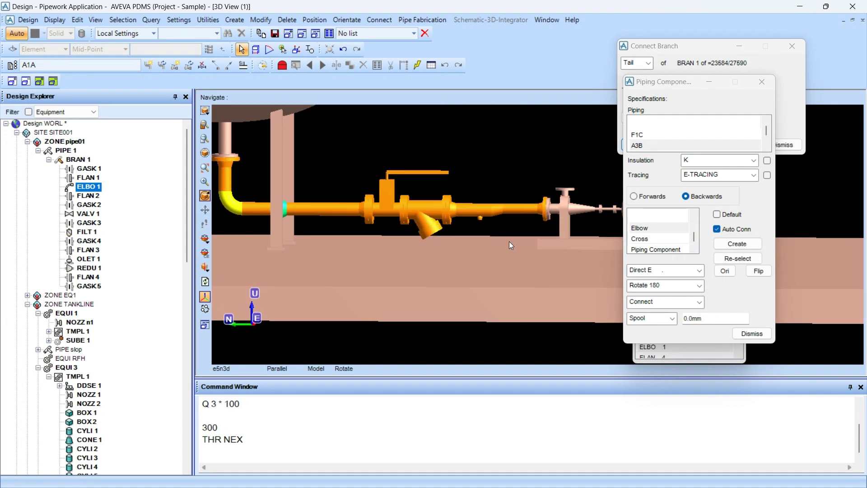
{"action": "middle_click", "coordinate": [440, 219]}
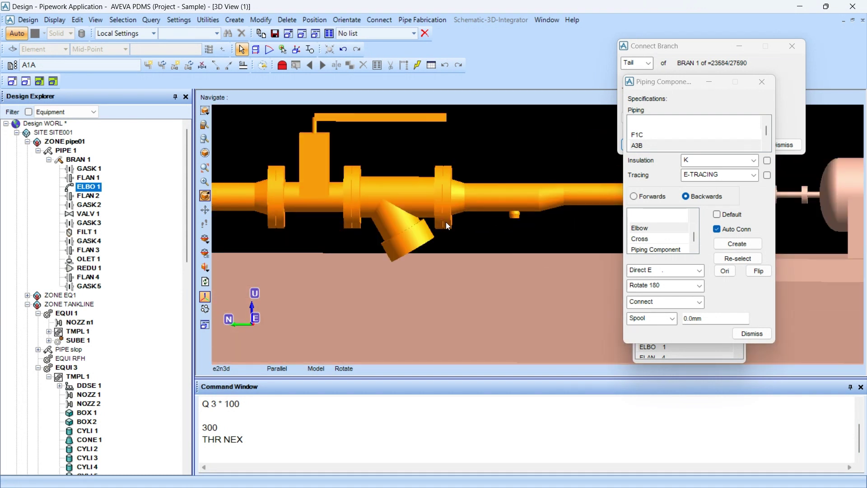
{"action": "middle_click", "coordinate": [446, 221]}
{"action": "scroll", "coordinate": [546, 230], "scroll_direction": "down", "scroll_amount": 1}
{"action": "scroll", "coordinate": [592, 225], "scroll_direction": "up", "scroll_amount": 2}
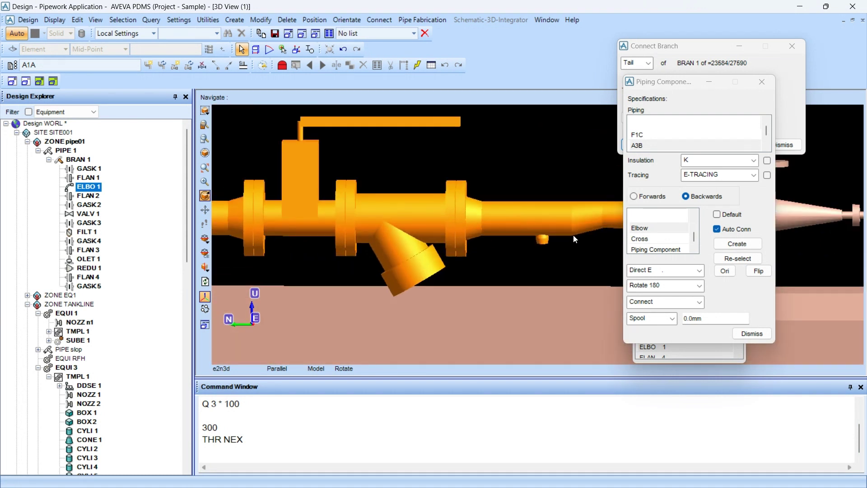
{"action": "left_click", "coordinate": [543, 238]}
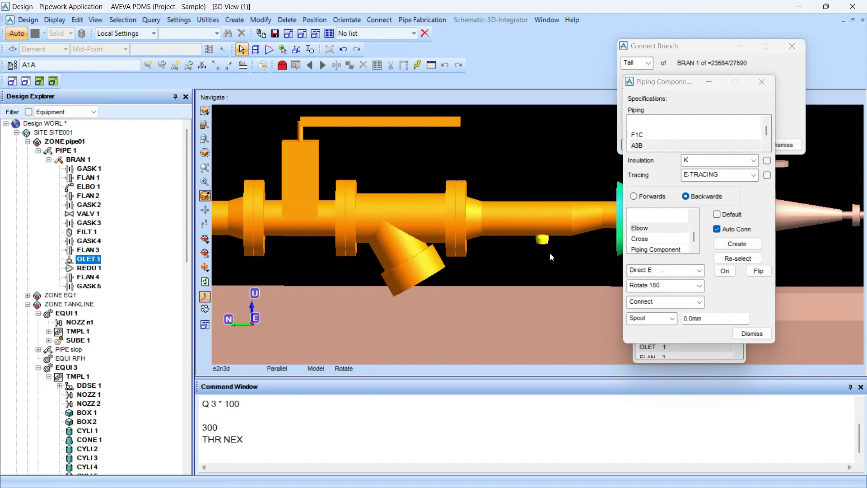
- Clear the command window and create a new branch under PIPE 1 from the selected BRAN 1 with the command NEW BRA
{"action": "left_click", "coordinate": [76, 163]}
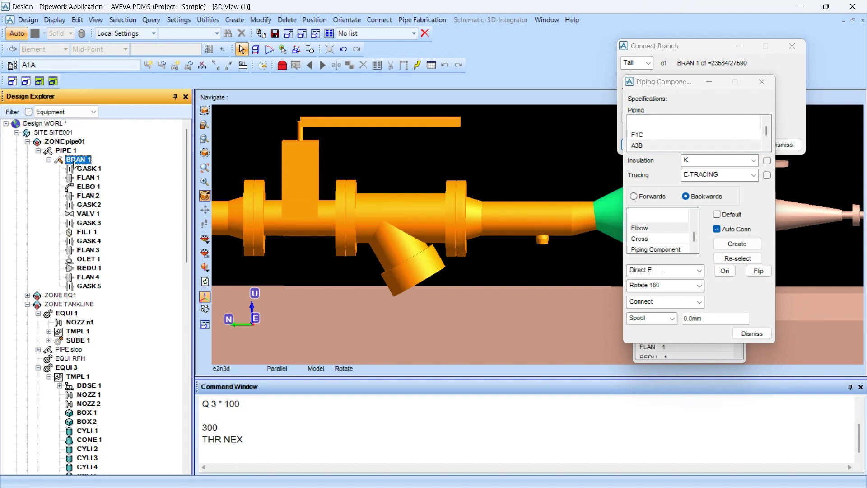
{"action": "left_click", "coordinate": [50, 160]}
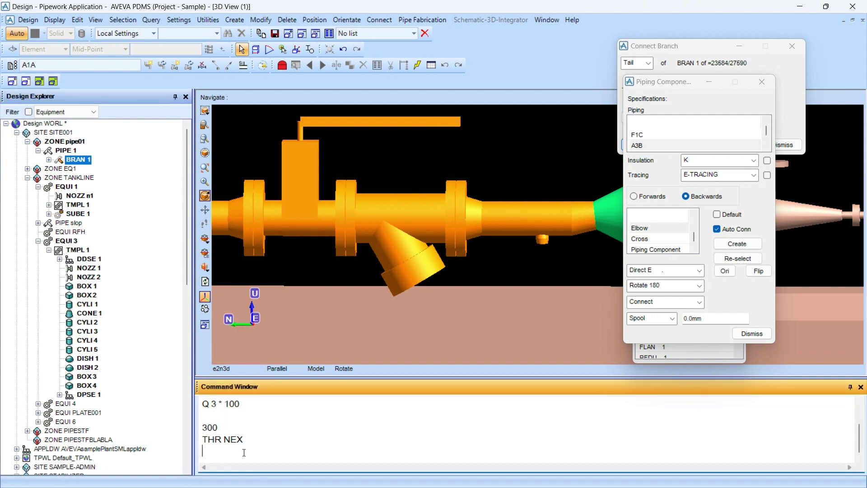
{"action": "right_click", "coordinate": [263, 450]}
{"action": "left_click", "coordinate": [275, 444]}
{"action": "type", "text": "Q"}
{"action": "key", "text": "BackSpace"}
{"action": "type", "text": "NEW BRA"}
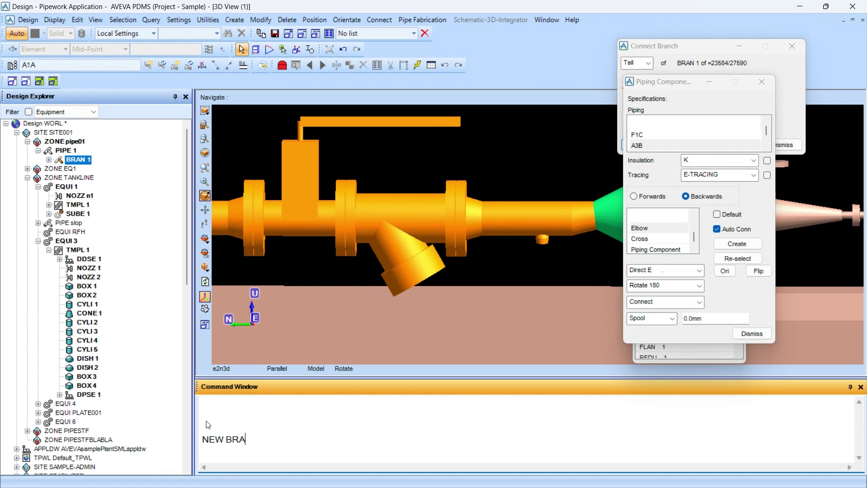
{"action": "key", "text": "Return"}
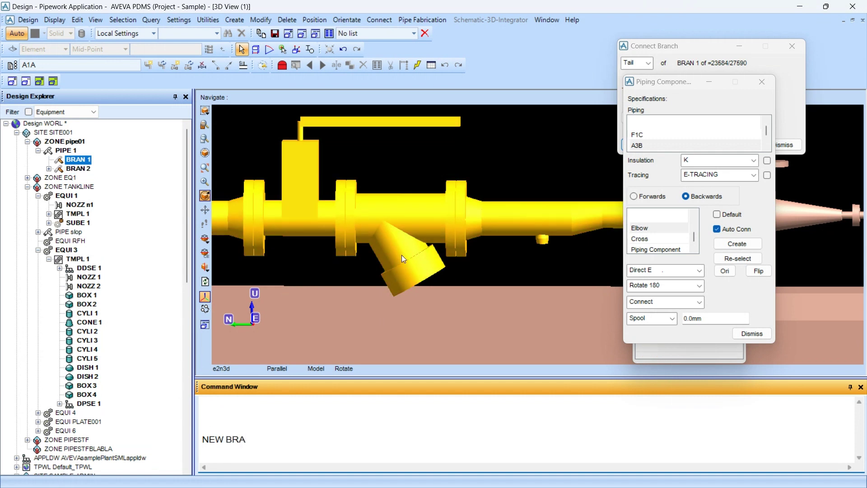
{"action": "scroll", "coordinate": [402, 254], "scroll_direction": "down", "scroll_amount": 3}
{"action": "middle_click", "coordinate": [586, 240]}
{"action": "scroll", "coordinate": [587, 240], "scroll_direction": "up", "scroll_amount": 1}
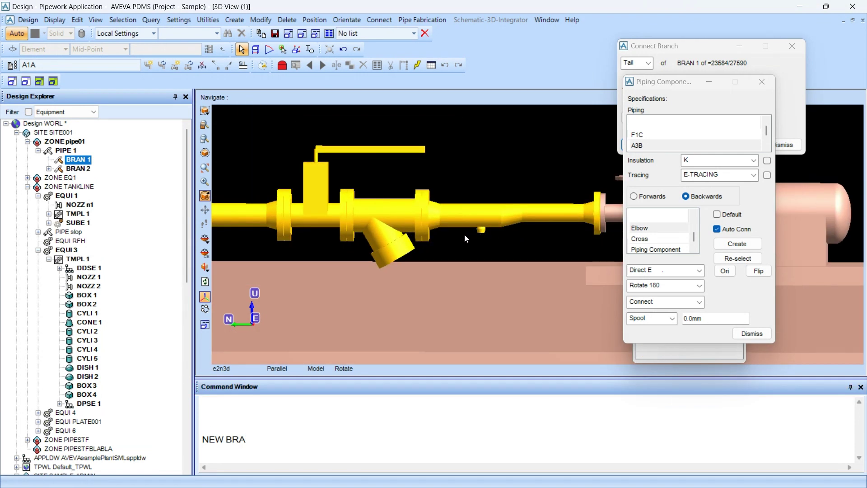
{"action": "scroll", "coordinate": [505, 238], "scroll_direction": "up", "scroll_amount": 2}
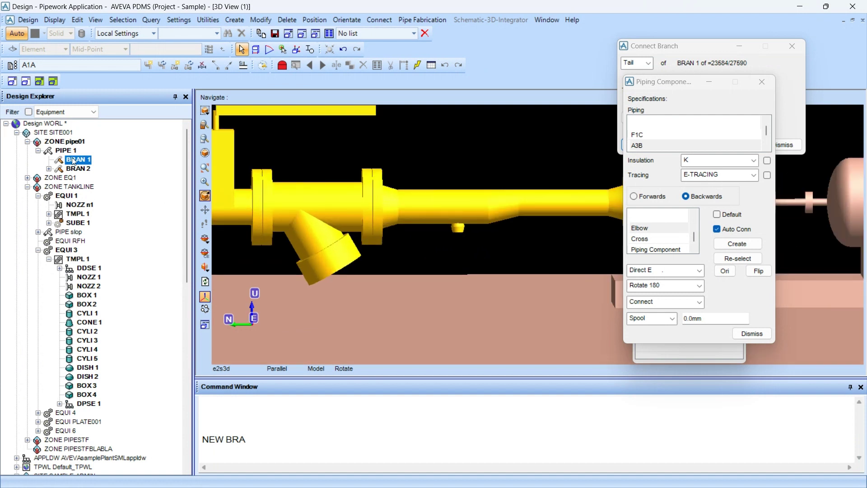
- Set the new branch as the current element and connect its head to the olet under the suction line
{"action": "left_click", "coordinate": [787, 97]}
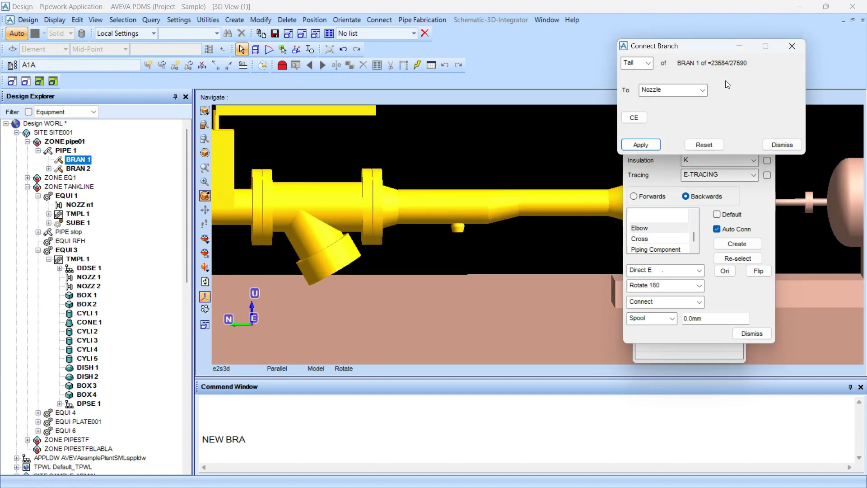
{"action": "left_click", "coordinate": [633, 117]}
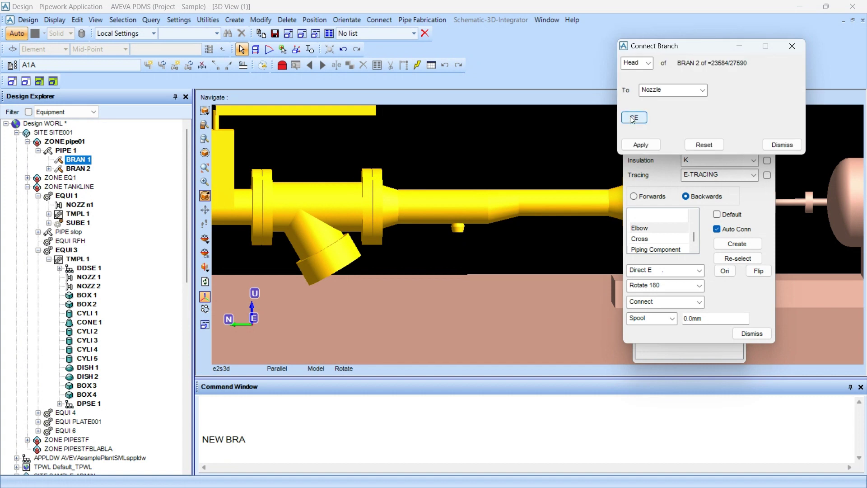
{"action": "left_click", "coordinate": [668, 90]}
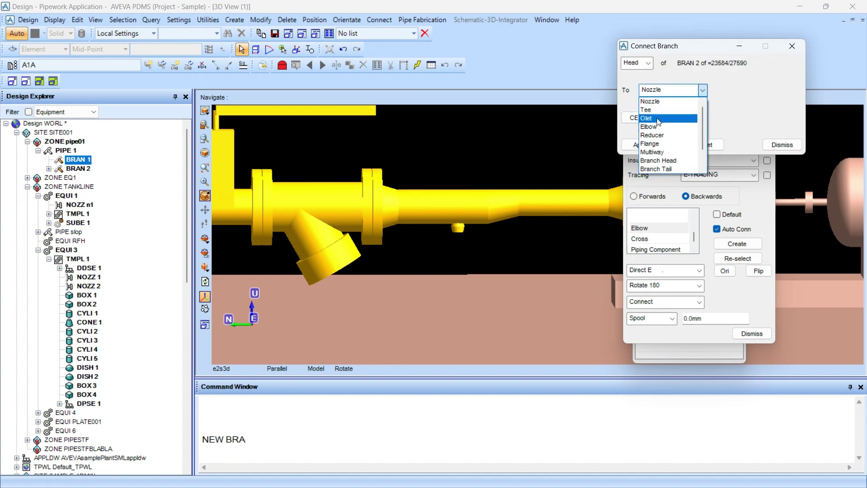
{"action": "left_click", "coordinate": [658, 124]}
{"action": "left_click", "coordinate": [651, 147]}
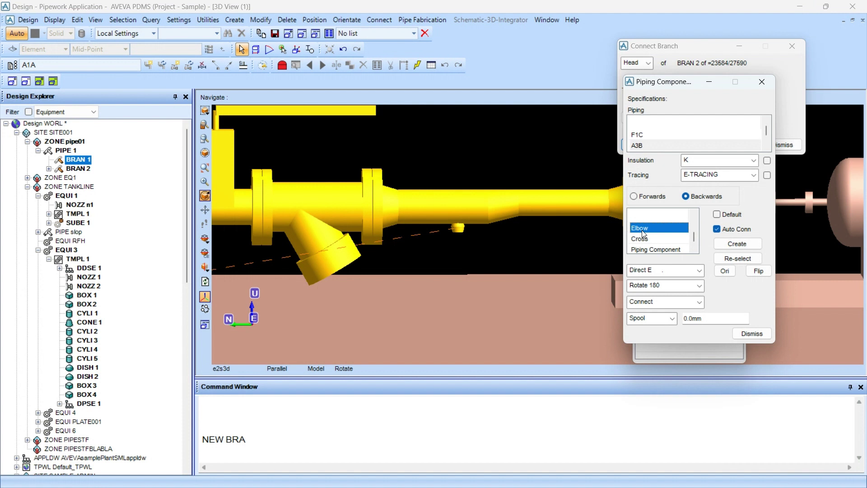
- Try to create a valve from specification A3B on the new branch in the backwards direction
{"action": "key", "text": "f"}
{"action": "scroll", "coordinate": [643, 234], "scroll_direction": "down", "scroll_amount": 2}
{"action": "left_click", "coordinate": [649, 245]}
{"action": "scroll", "coordinate": [649, 240], "scroll_direction": "down", "scroll_amount": 1}
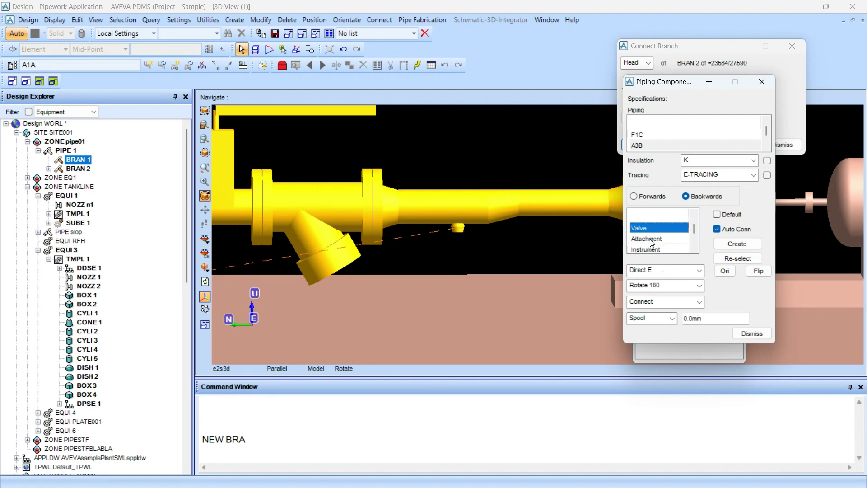
{"action": "left_click", "coordinate": [722, 243]}
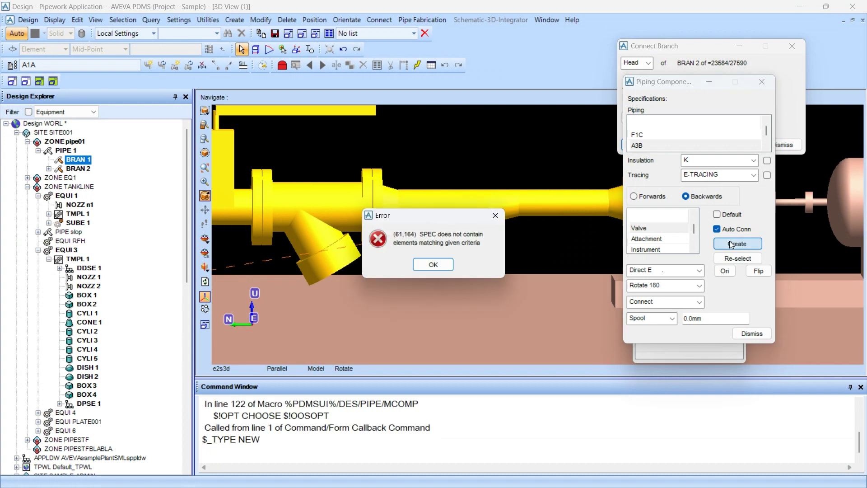
{"action": "left_click", "coordinate": [451, 263]}
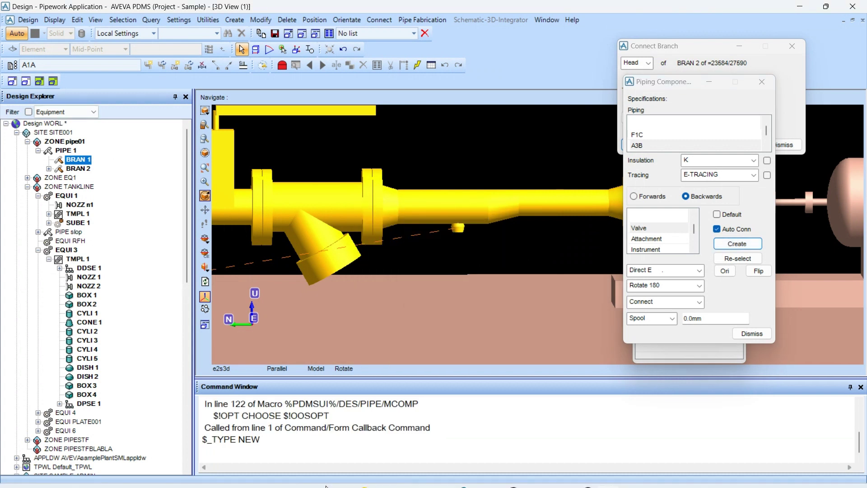
- Clear the command window and query the new branch's pipe specification with the command Q PSPEC
{"action": "right_click", "coordinate": [294, 439]}
{"action": "left_click", "coordinate": [294, 434]}
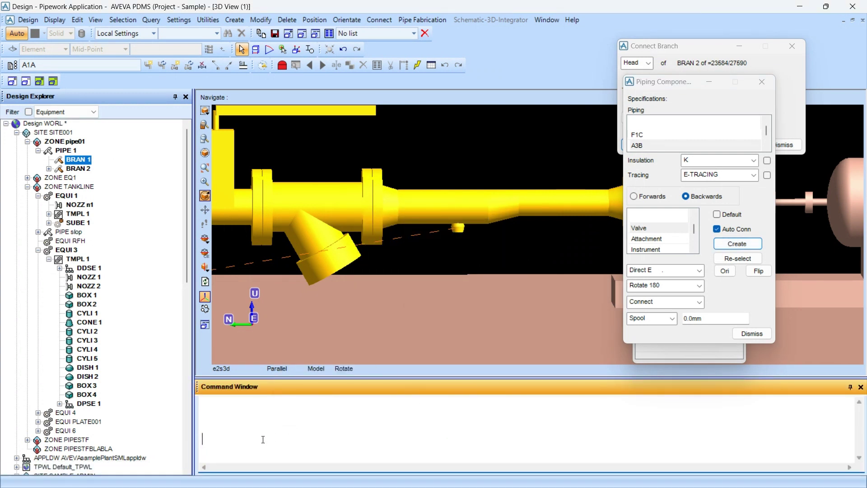
{"action": "type", "text": "Q PE"}
{"action": "key", "text": "BackSpace"}
{"action": "type", "text": "PO"}
{"action": "key", "text": "BackSpace"}
{"action": "key", "text": "BackSpace"}
{"action": "type", "text": "SPEC"}
{"action": "key", "text": "Return"}
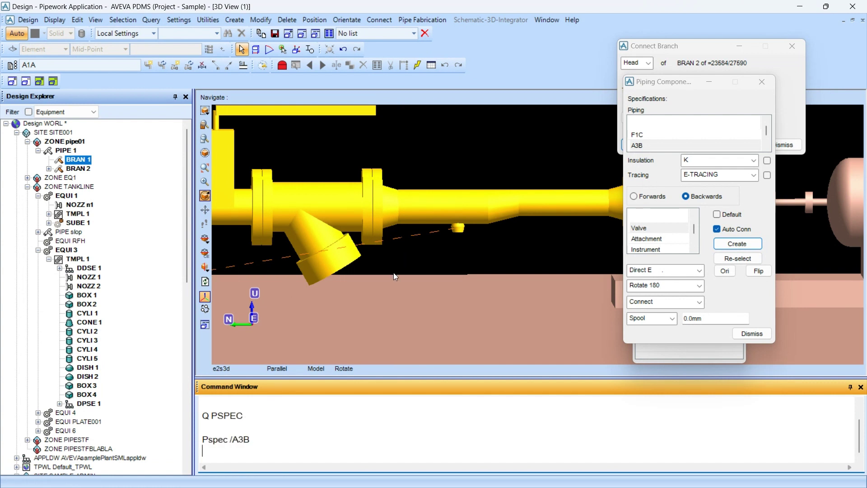
- Create a GATE valve on BRAN 1 below the olet, routing forwards with specification A3B
{"action": "scroll", "coordinate": [416, 254], "scroll_direction": "up", "scroll_amount": 2}
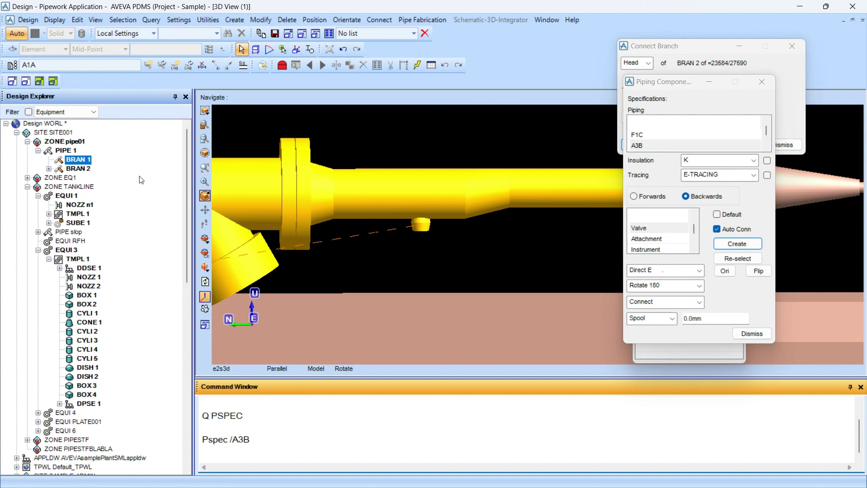
{"action": "left_click", "coordinate": [74, 160]}
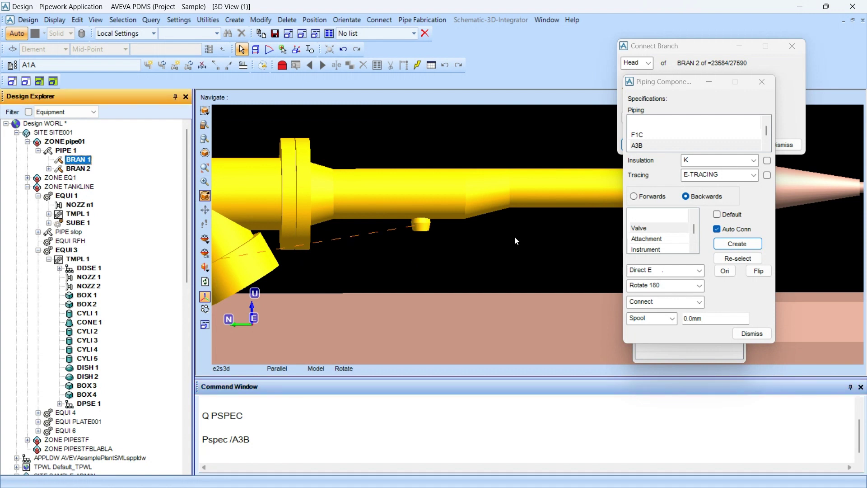
{"action": "left_click", "coordinate": [635, 196]}
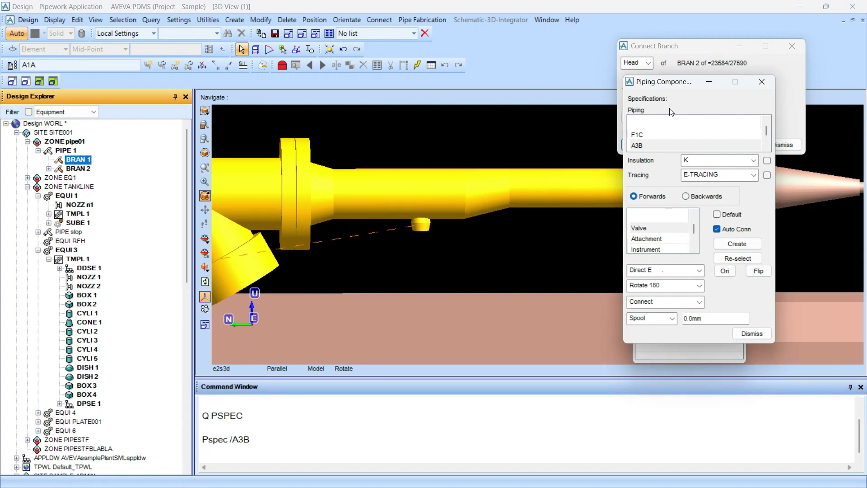
{"action": "left_click", "coordinate": [643, 228]}
{"action": "left_click", "coordinate": [737, 244]}
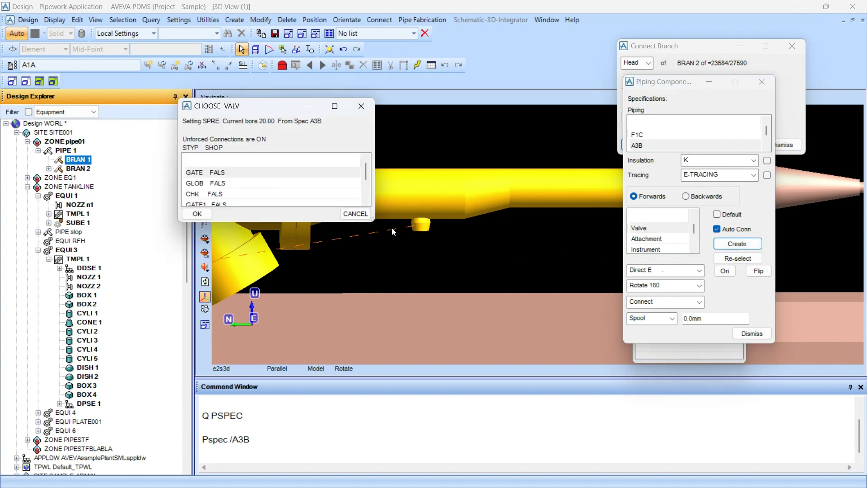
{"action": "left_click_drag", "start_coordinate": [374, 221], "coordinate": [547, 300]}
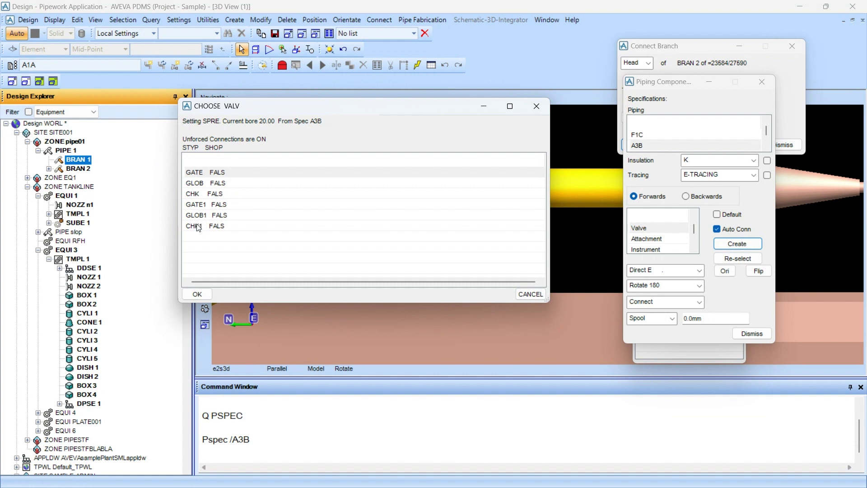
{"action": "left_click", "coordinate": [211, 173]}
{"action": "left_click", "coordinate": [203, 294]}
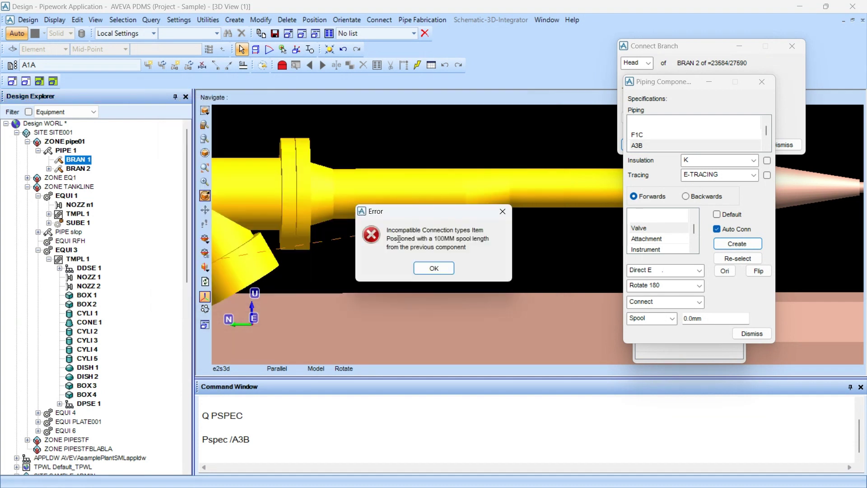
{"action": "left_click", "coordinate": [435, 270]}
- Create a 90-degree EL90SW elbow on BRAN 1 with BRAN 1 as the current element
{"action": "mouse_move", "coordinate": [365, 246]}
{"action": "middle_mouse_down"}
{"action": "mouse_move", "coordinate": [480, 261]}
{"action": "mouse_move", "coordinate": [527, 256]}
{"action": "mouse_move", "coordinate": [435, 253]}
{"action": "mouse_move", "coordinate": [435, 233]}
{"action": "mouse_move", "coordinate": [433, 252]}
{"action": "mouse_move", "coordinate": [357, 256]}
{"action": "middle_mouse_up"}
{"action": "scroll", "coordinate": [542, 265], "scroll_direction": "up", "scroll_amount": 3}
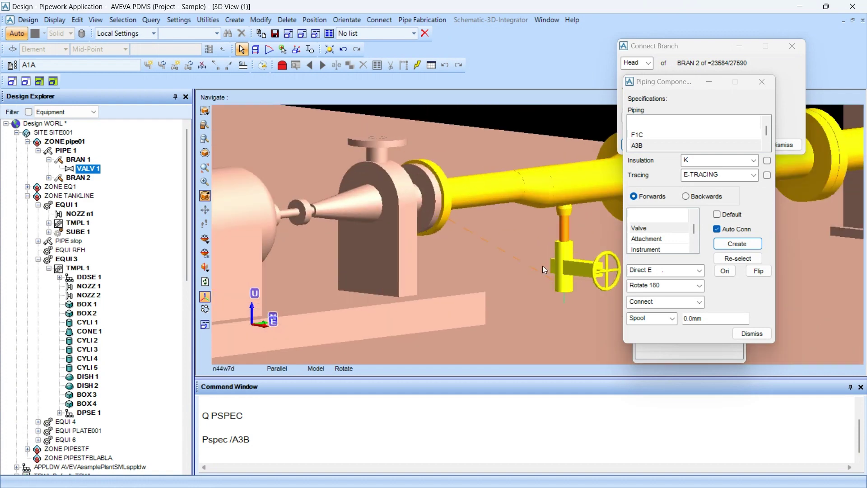
{"action": "middle_click", "coordinate": [561, 285]}
{"action": "middle_click", "coordinate": [557, 286]}
{"action": "middle_click_drag", "start_coordinate": [497, 283], "coordinate": [507, 246]}
{"action": "scroll", "coordinate": [536, 158], "scroll_direction": "down", "scroll_amount": 3}
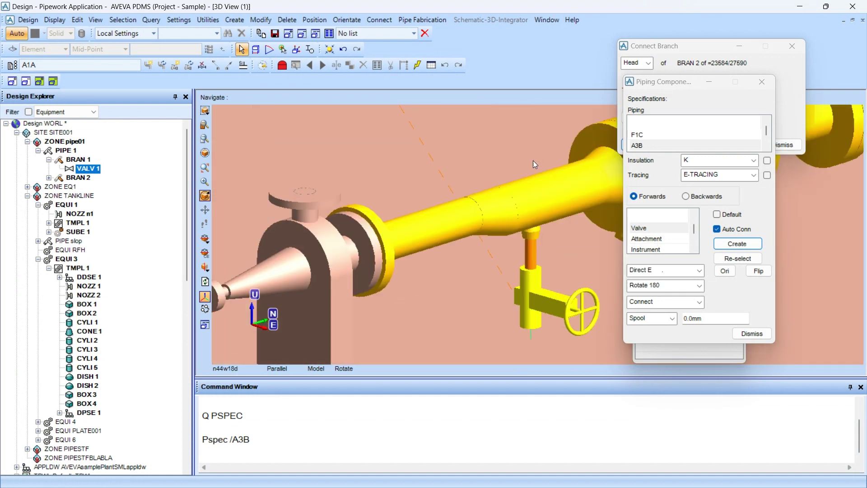
{"action": "left_click", "coordinate": [84, 163]}
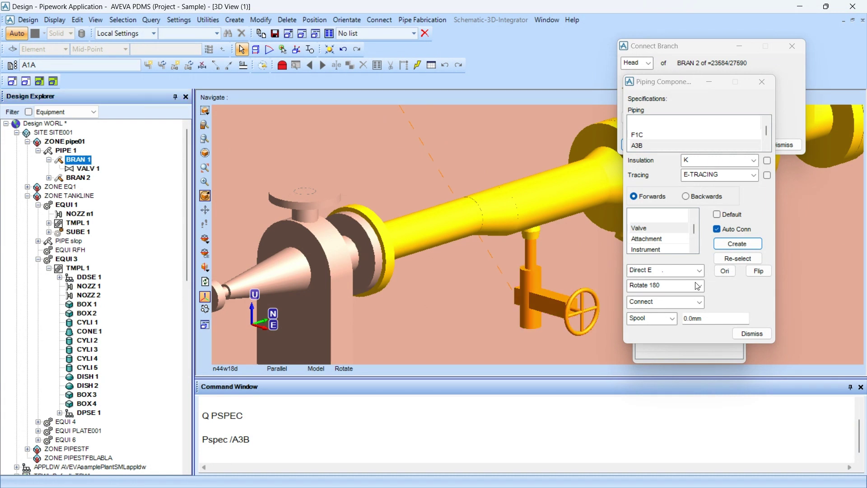
{"action": "left_click", "coordinate": [644, 232]}
{"action": "scroll", "coordinate": [644, 234], "scroll_direction": "down", "scroll_amount": 2}
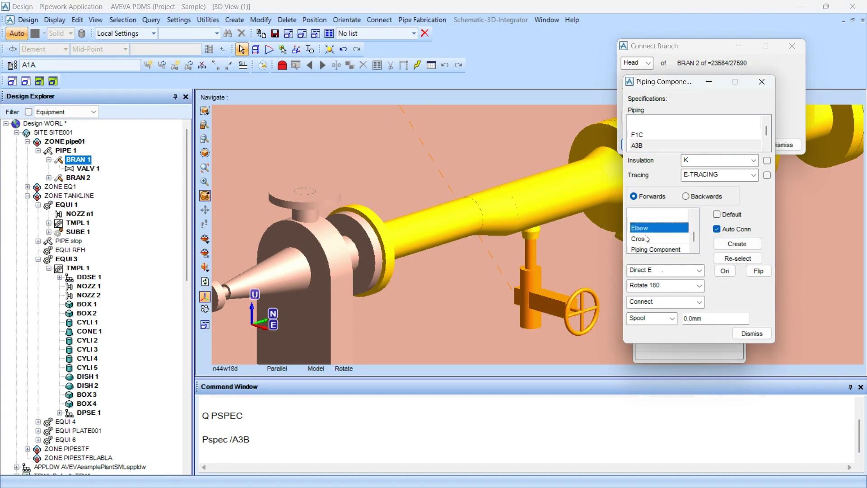
{"action": "left_click", "coordinate": [736, 243]}
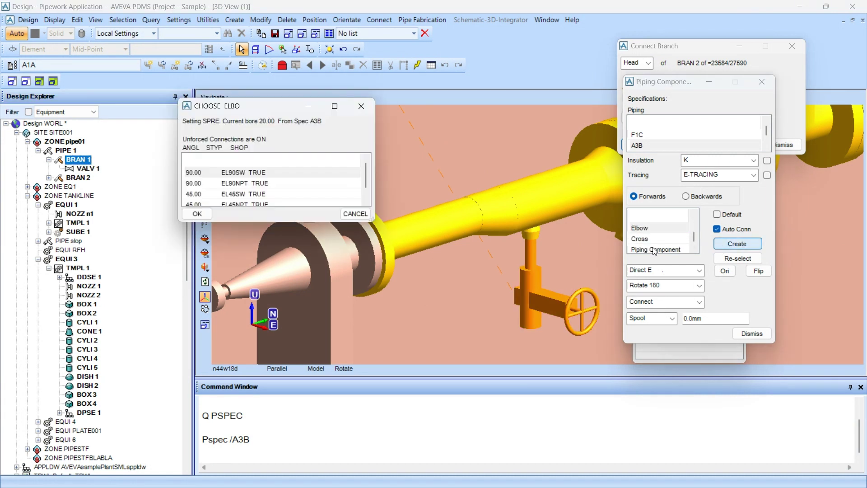
{"action": "left_click", "coordinate": [232, 174]}
{"action": "left_click", "coordinate": [198, 212]}
{"action": "left_click", "coordinate": [434, 268]}
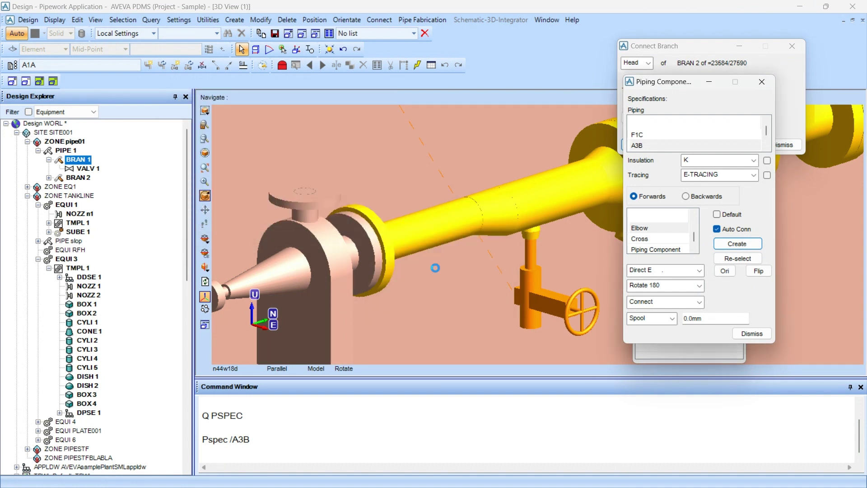
- Rotate the new elbow by 90 degrees and examine its position beside the gate valve
{"action": "left_click", "coordinate": [677, 286]}
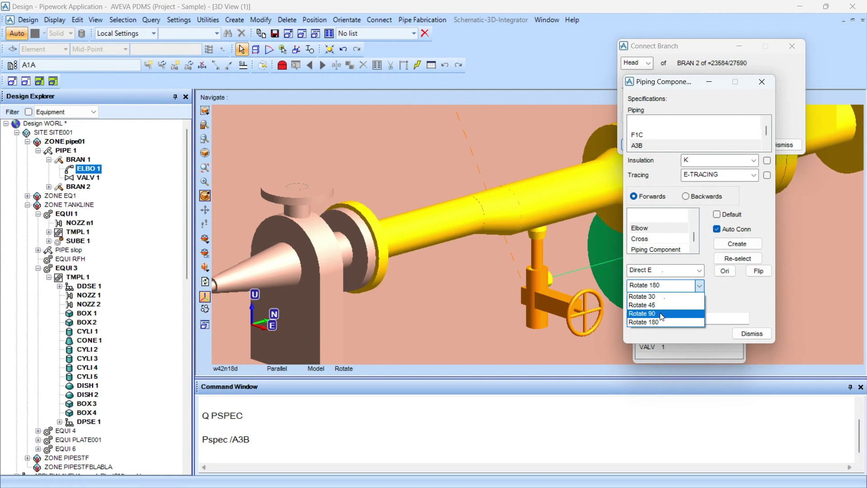
{"action": "left_click", "coordinate": [661, 317]}
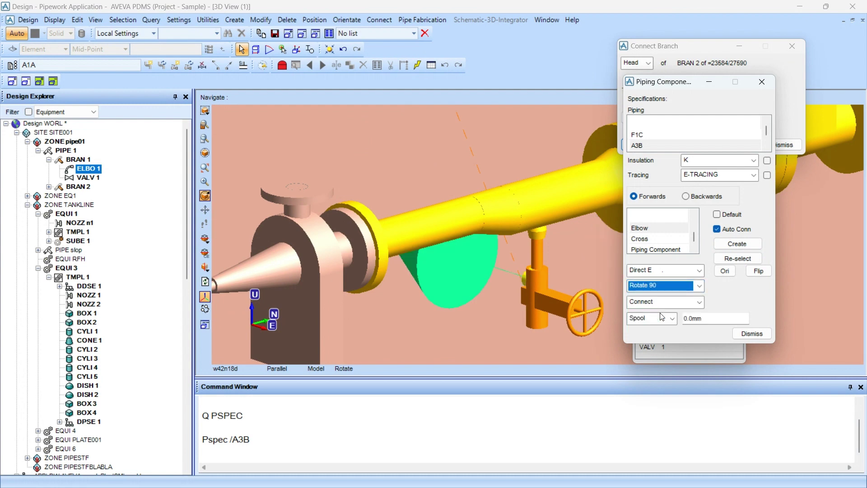
{"action": "middle_click_drag", "start_coordinate": [402, 261], "coordinate": [518, 264]}
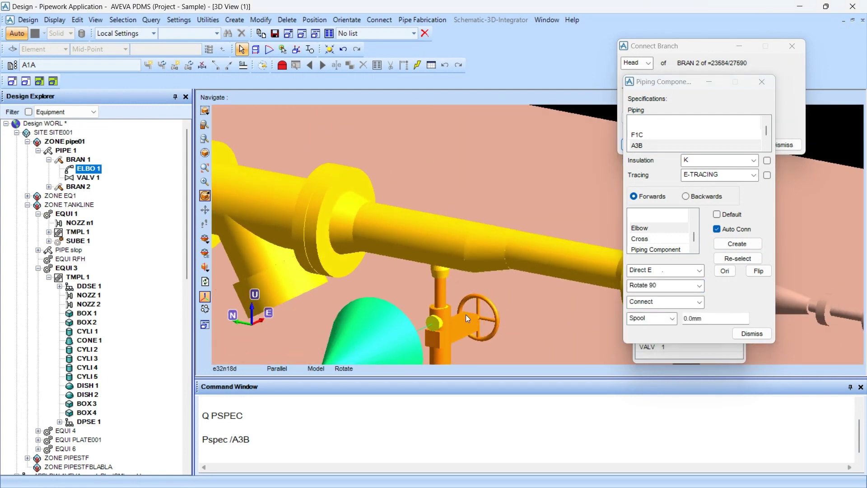
{"action": "middle_click_drag", "start_coordinate": [465, 314], "coordinate": [487, 261]}
{"action": "scroll", "coordinate": [492, 228], "scroll_direction": "down", "scroll_amount": 3}
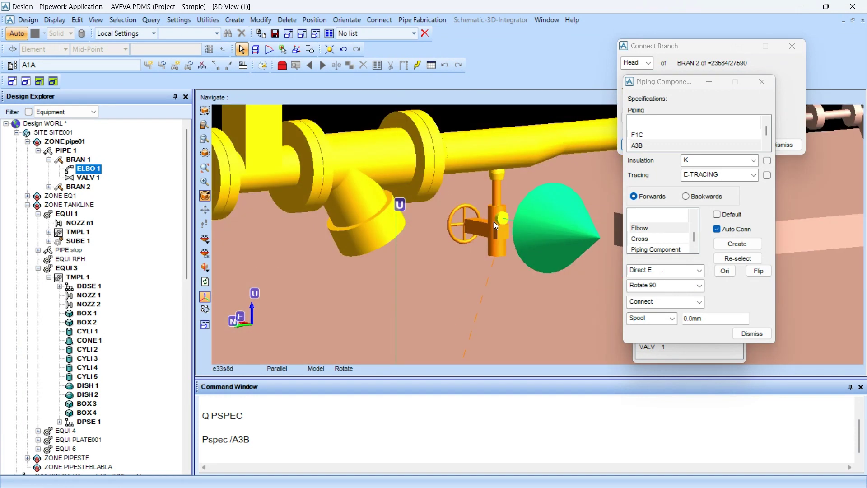
{"action": "scroll", "coordinate": [516, 258], "scroll_direction": "down", "scroll_amount": 2}
{"action": "mouse_move", "coordinate": [551, 242]}
{"action": "middle_mouse_down"}
{"action": "mouse_move", "coordinate": [551, 216]}
{"action": "mouse_move", "coordinate": [551, 237]}
{"action": "middle_mouse_up"}
{"action": "scroll", "coordinate": [556, 226], "scroll_direction": "up", "scroll_amount": 4}
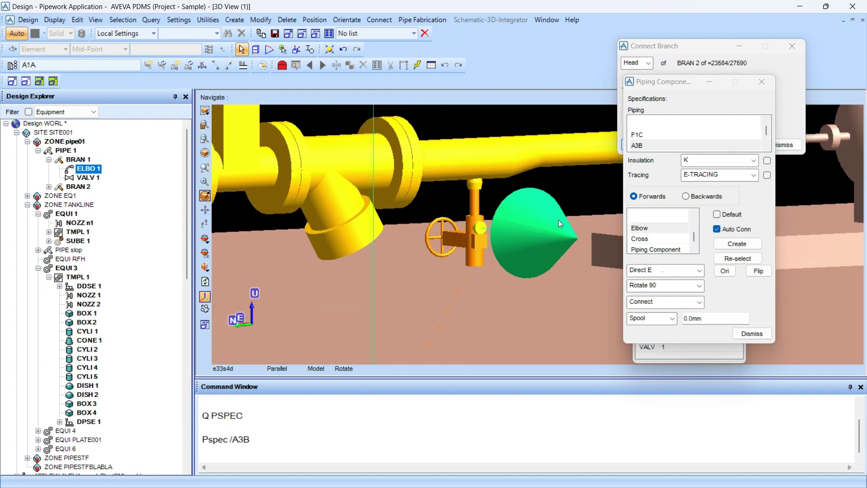
{"action": "scroll", "coordinate": [558, 224], "scroll_direction": "down", "scroll_amount": 3}
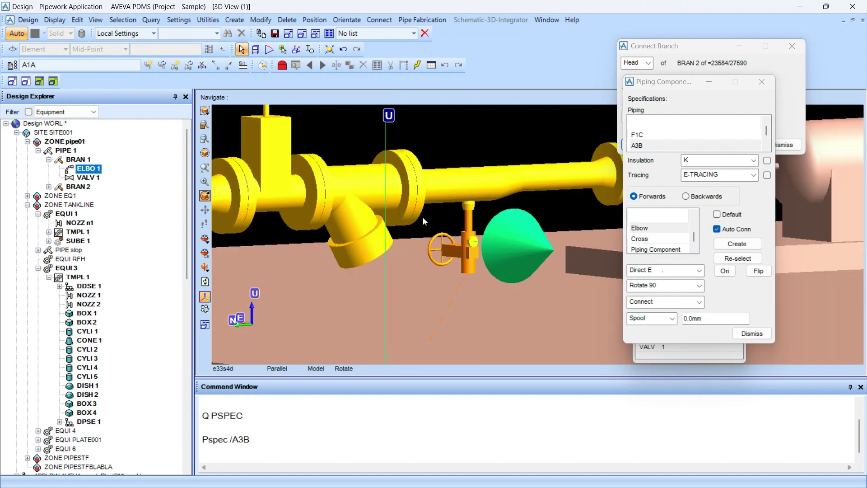
{"action": "scroll", "coordinate": [481, 210], "scroll_direction": "up", "scroll_amount": 1}
{"action": "middle_click", "coordinate": [557, 262]}
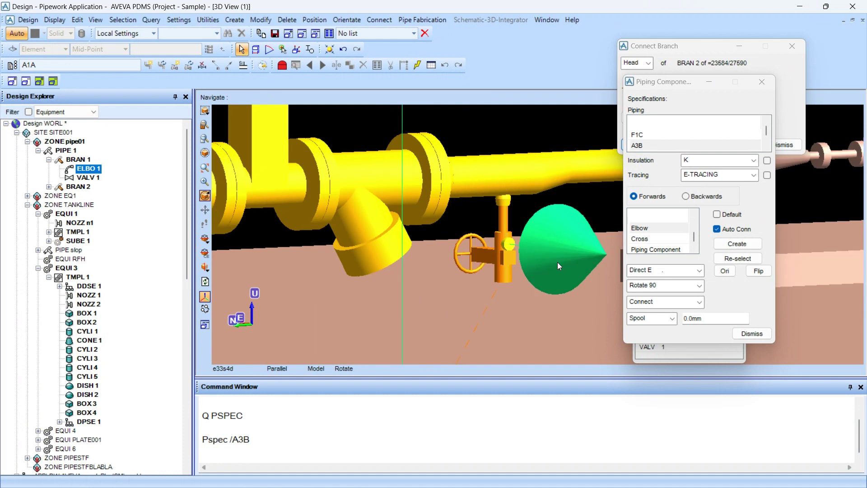
- Delete the elbow ELBO 1 from BRAN 1
{"action": "right_click", "coordinate": [86, 171]}
{"action": "left_click", "coordinate": [121, 218]}
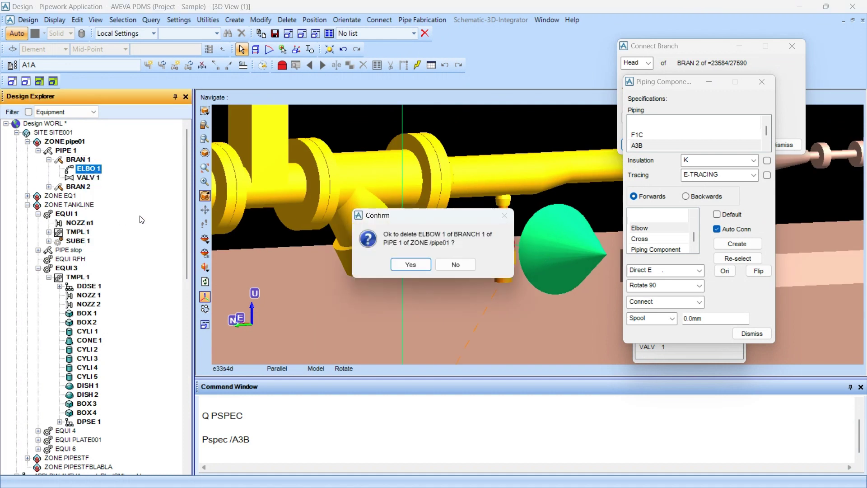
{"action": "key", "text": "Return"}
- Create a 90-degree EL90SW elbow on BRAN 1 from specification A3B
{"action": "middle_click_drag", "start_coordinate": [559, 218], "coordinate": [538, 233]}
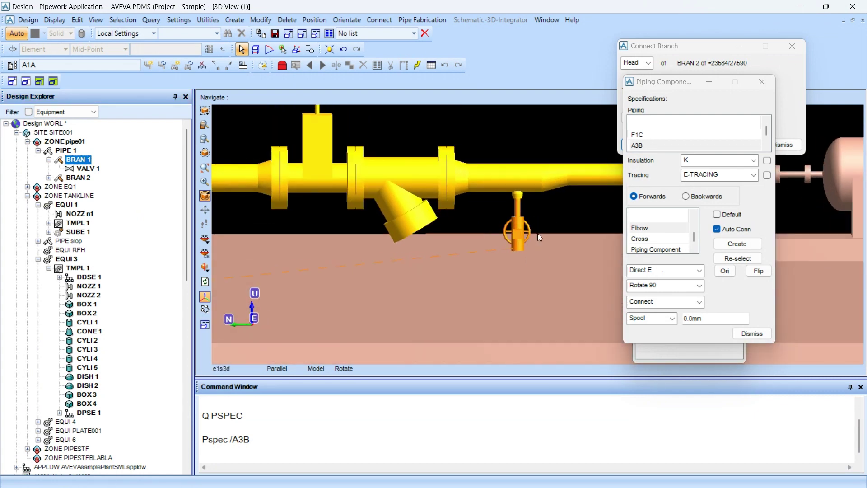
{"action": "scroll", "coordinate": [537, 210], "scroll_direction": "up", "scroll_amount": 3}
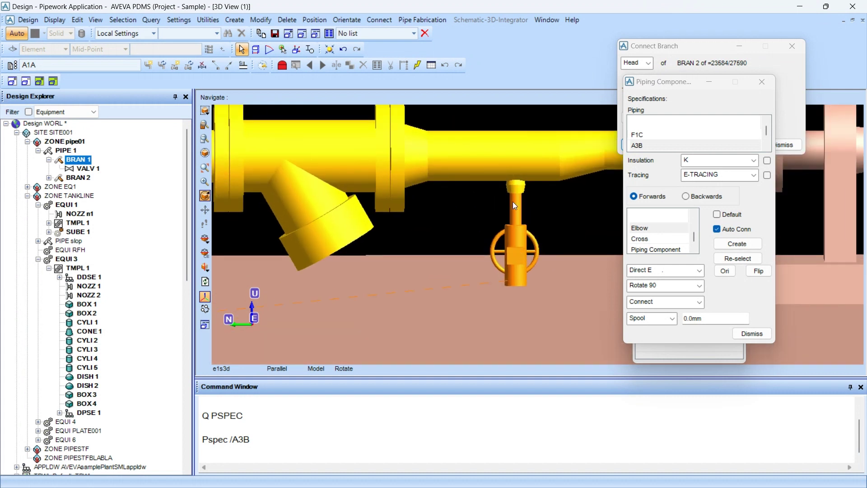
{"action": "middle_click_drag", "start_coordinate": [511, 229], "coordinate": [552, 234]}
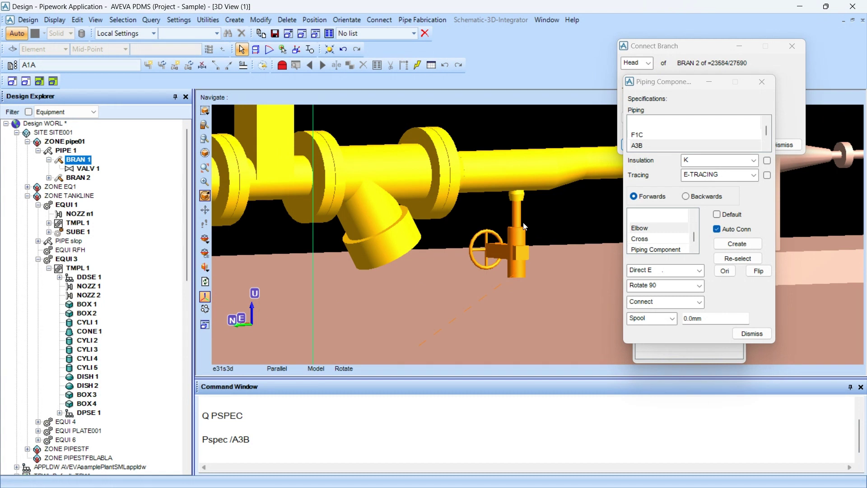
{"action": "mouse_move", "coordinate": [543, 226]}
{"action": "left_click", "coordinate": [646, 227]}
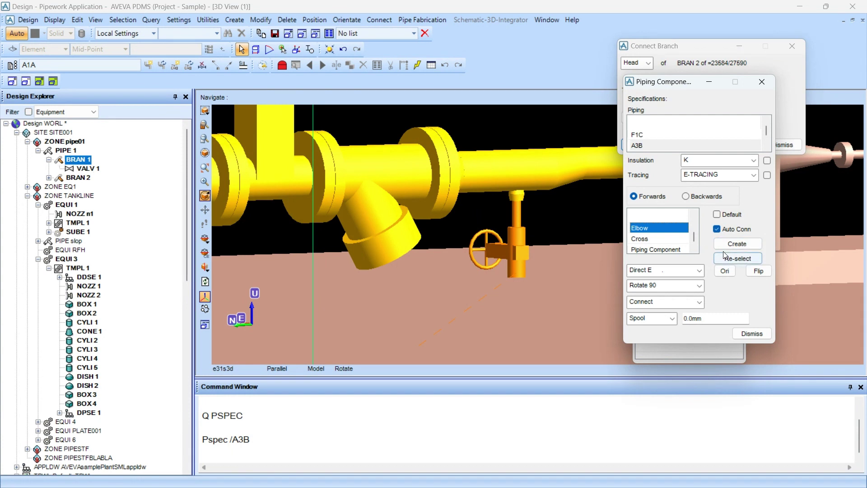
{"action": "left_click", "coordinate": [737, 244]}
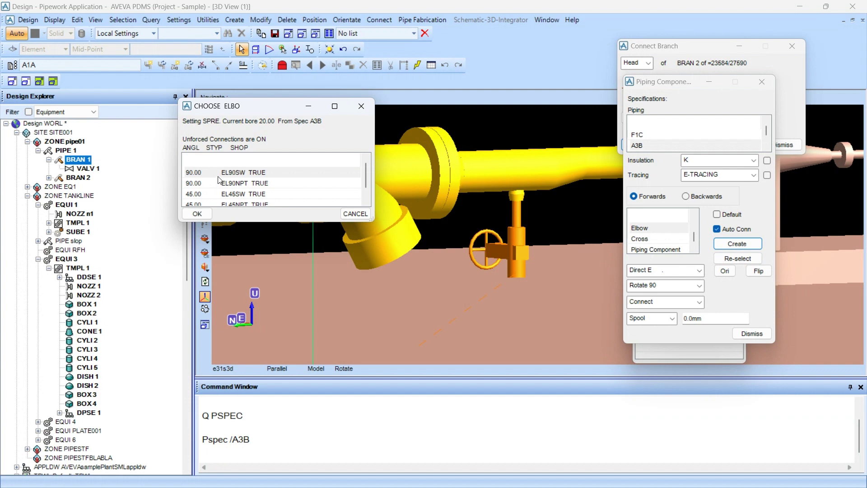
{"action": "left_click", "coordinate": [200, 215]}
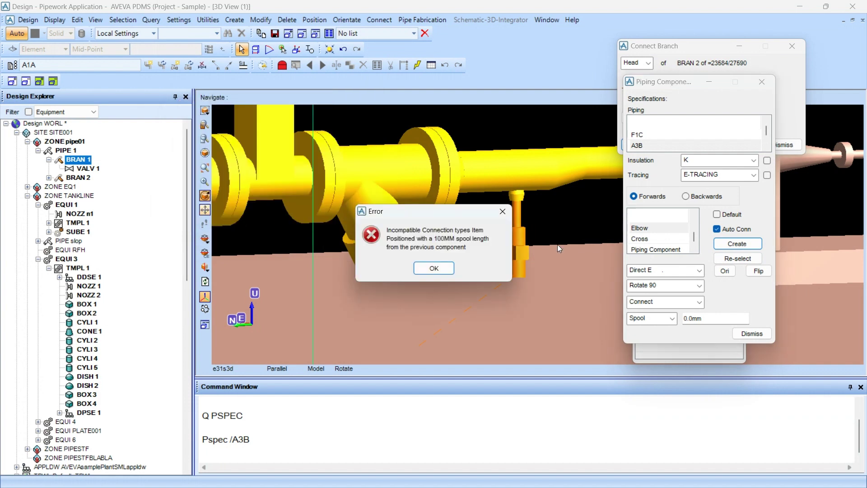
{"action": "left_click", "coordinate": [432, 269]}
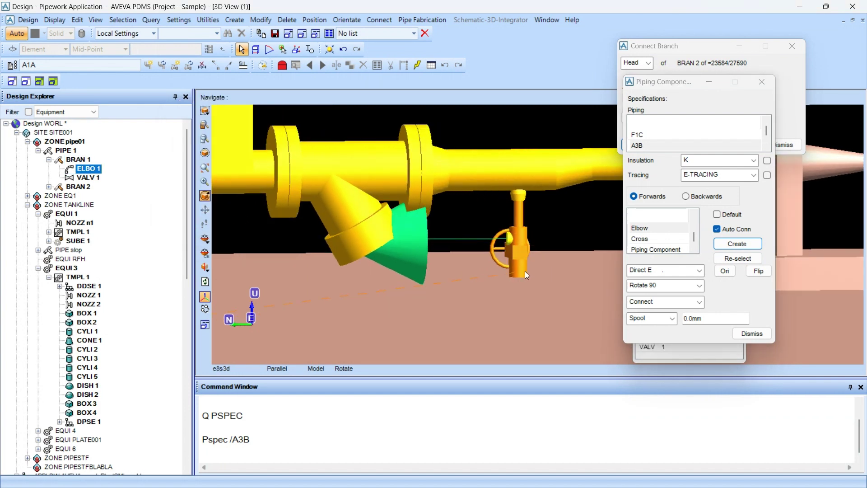
- Rotate the new elbow by 90 degrees and inspect its outlet direction relative to the gate valve and main pipe
{"action": "middle_click_drag", "start_coordinate": [525, 271], "coordinate": [543, 274]}
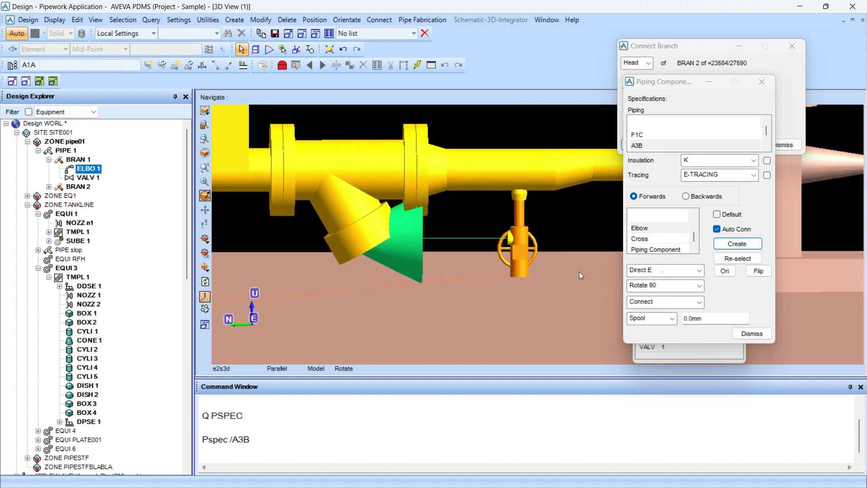
{"action": "left_click", "coordinate": [665, 288]}
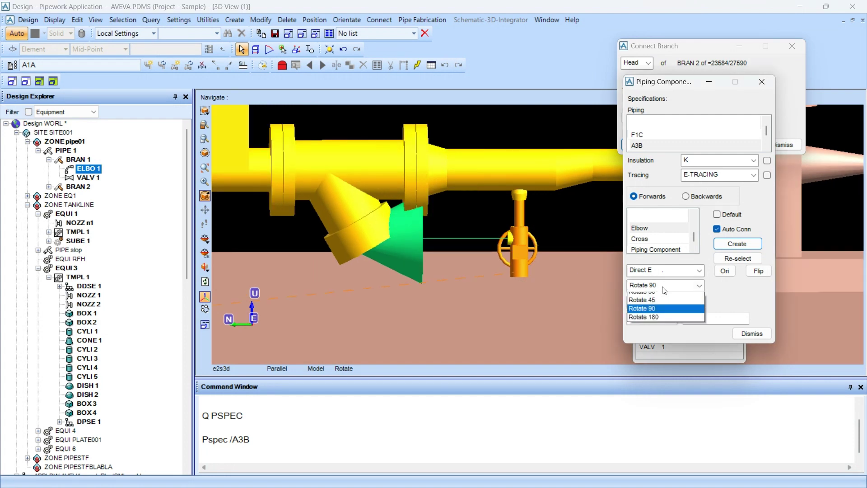
{"action": "left_click", "coordinate": [662, 320]}
{"action": "middle_click_drag", "start_coordinate": [498, 236], "coordinate": [500, 330]}
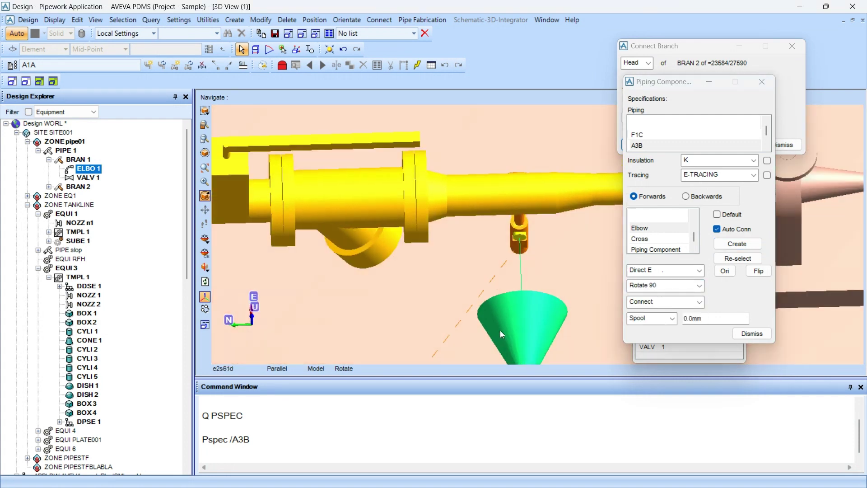
{"action": "scroll", "coordinate": [498, 284], "scroll_direction": "down", "scroll_amount": 5}
{"action": "mouse_move", "coordinate": [564, 243]}
{"action": "middle_mouse_down"}
{"action": "mouse_move", "coordinate": [495, 262]}
{"action": "mouse_move", "coordinate": [584, 236]}
{"action": "mouse_move", "coordinate": [566, 245]}
{"action": "middle_mouse_up"}
{"action": "scroll", "coordinate": [565, 247], "scroll_direction": "down", "scroll_amount": 4}
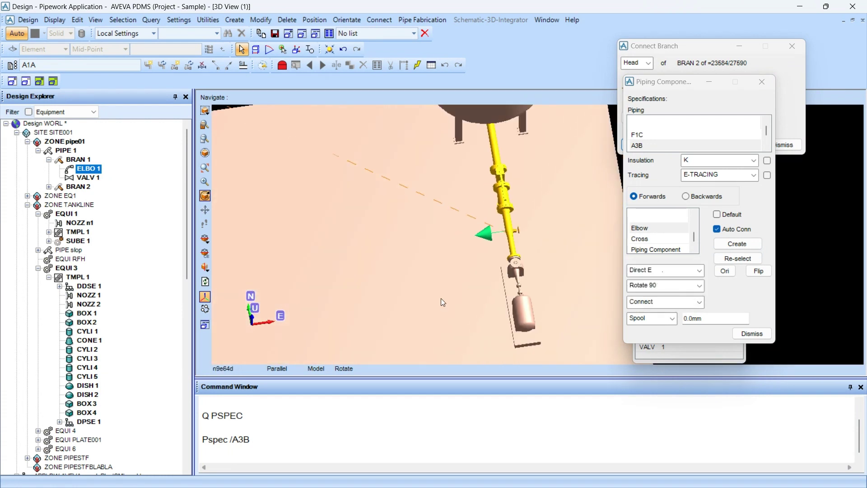
{"action": "middle_click_drag", "start_coordinate": [421, 257], "coordinate": [559, 262]}
{"action": "scroll", "coordinate": [559, 264], "scroll_direction": "up", "scroll_amount": 3}
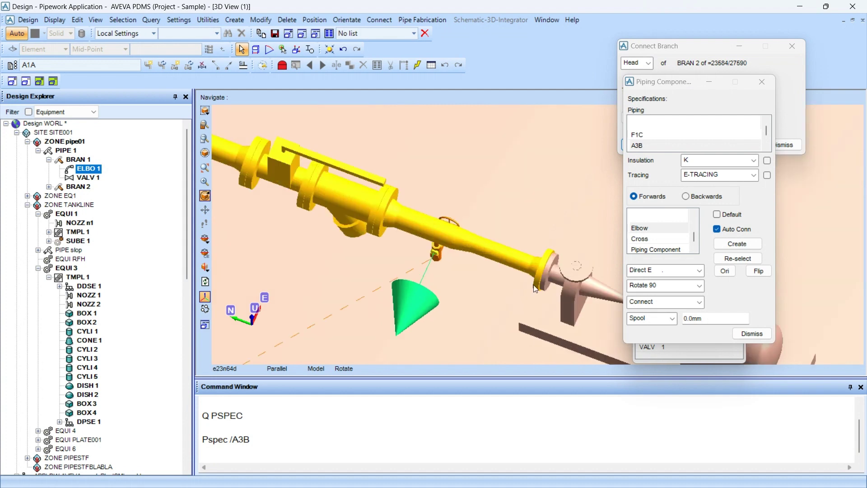
{"action": "scroll", "coordinate": [503, 301], "scroll_direction": "up", "scroll_amount": 1}
{"action": "middle_click_drag", "start_coordinate": [493, 168], "coordinate": [498, 150]}
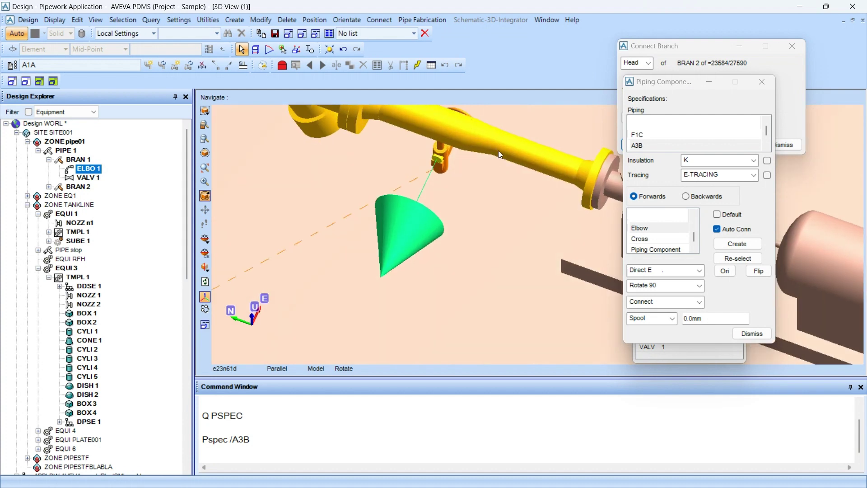
{"action": "middle_click", "coordinate": [497, 151]}
{"action": "scroll", "coordinate": [499, 193], "scroll_direction": "up", "scroll_amount": 2}
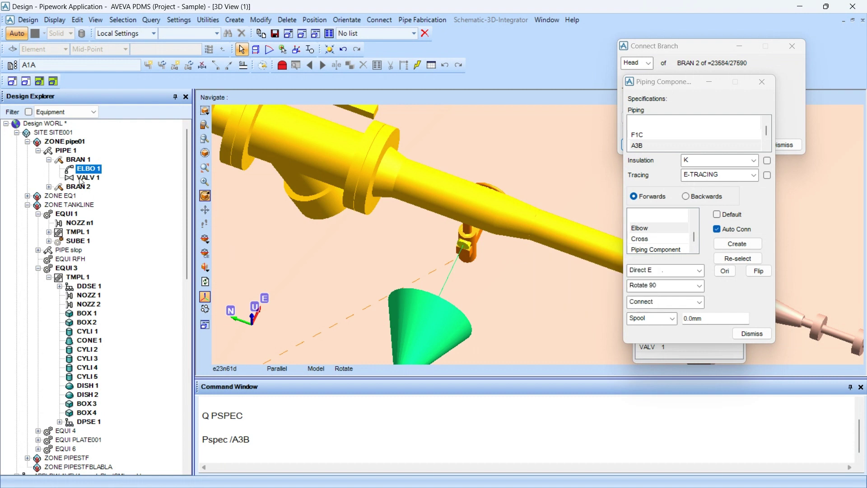
- Run NEX CONN twice and FCON in the command window to force-connect the gate valve VALV 1 to the elbow
{"action": "left_click", "coordinate": [230, 451]}
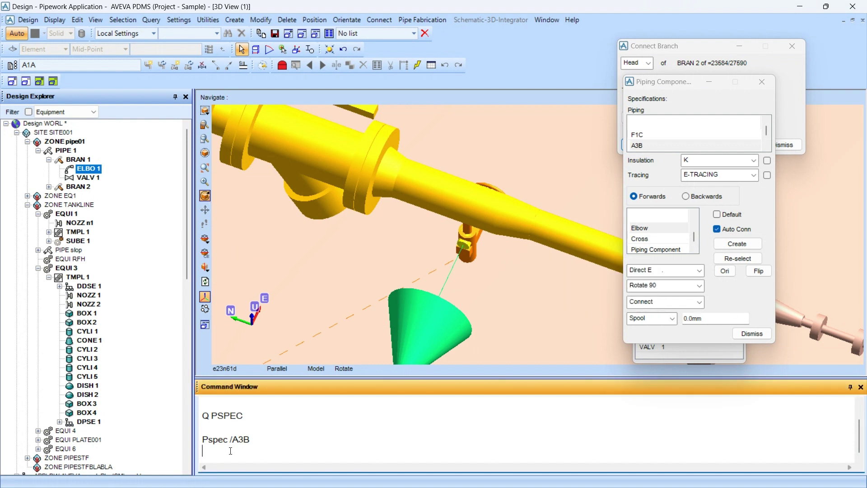
{"action": "type", "text": "NEX CONN"}
{"action": "key", "text": "Return"}
{"action": "key", "text": "Return"}
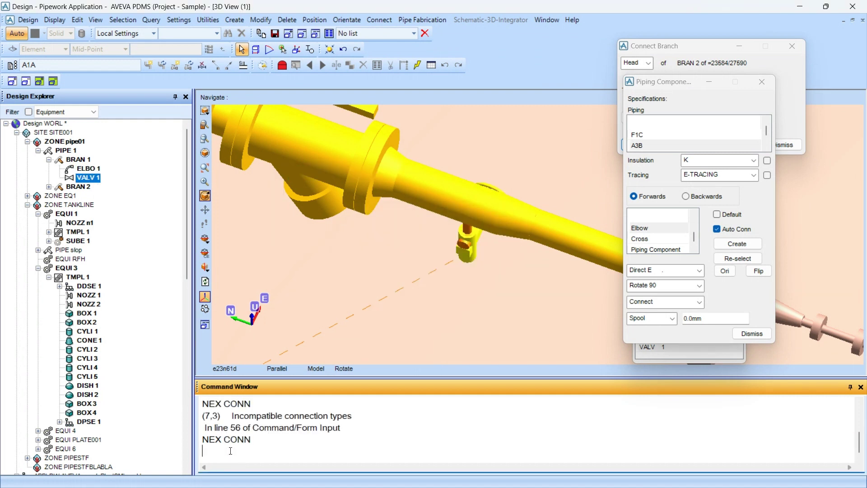
{"action": "type", "text": "FCON"}
{"action": "key", "text": "Return"}
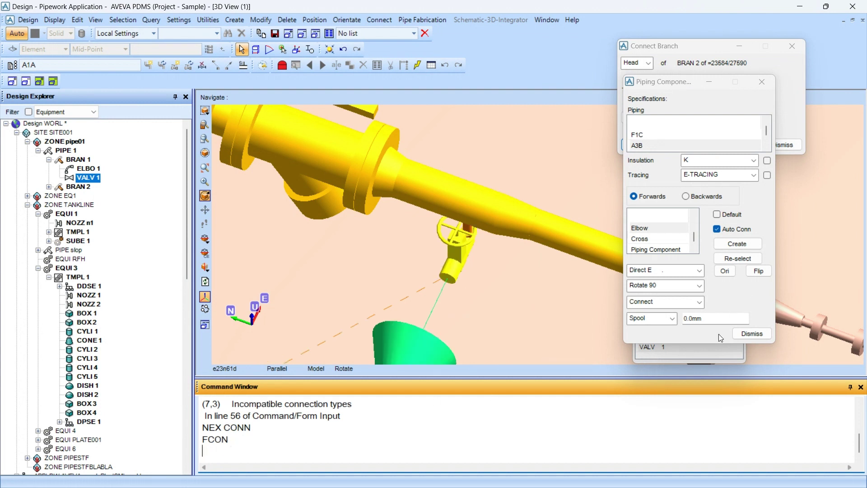
- Apply a 100 mm spool distance to the gate valve VALV 1
{"action": "left_click", "coordinate": [710, 321]}
{"action": "left_click_drag", "start_coordinate": [710, 321], "coordinate": [674, 325]}
{"action": "type", "text": "100"}
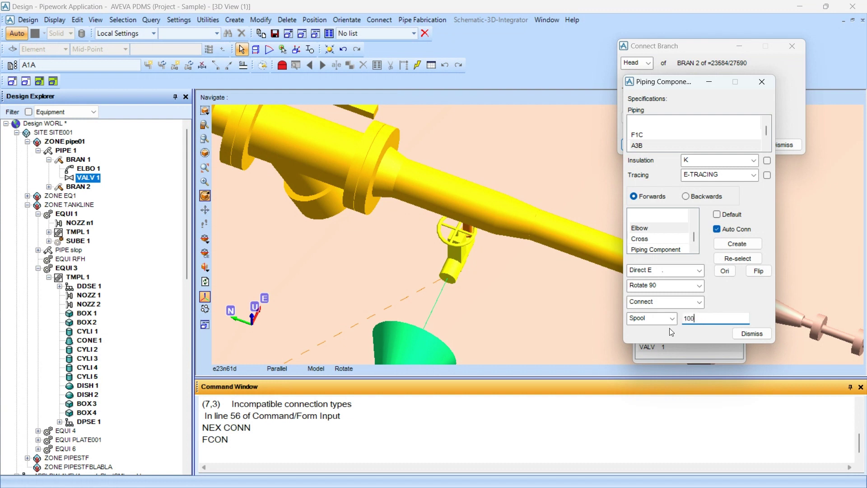
{"action": "left_click", "coordinate": [658, 323]}
{"action": "left_click", "coordinate": [645, 329]}
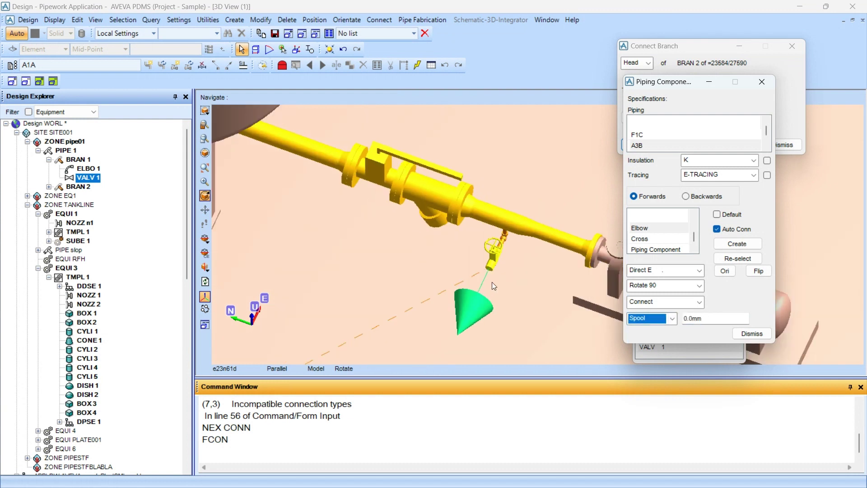
- Connect the tail of the olet branch to its last member
{"action": "left_click", "coordinate": [710, 58]}
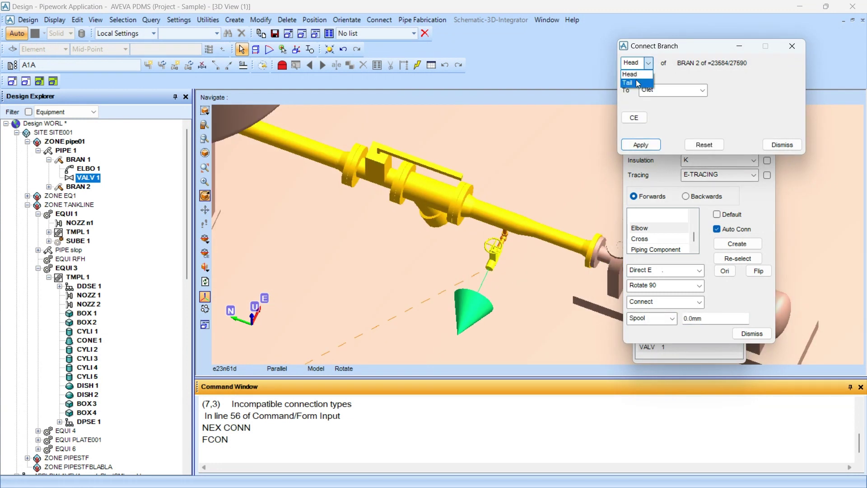
{"action": "left_click", "coordinate": [643, 63]}
{"action": "left_click", "coordinate": [638, 83]}
{"action": "left_click", "coordinate": [656, 91]}
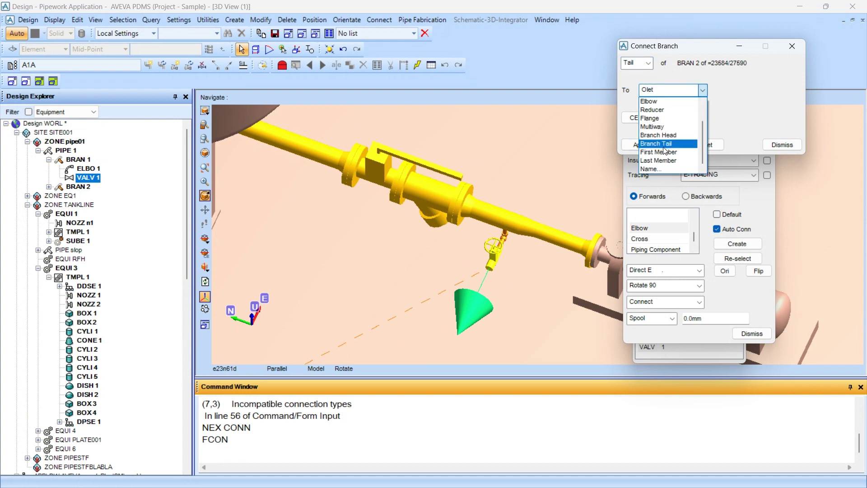
{"action": "left_click", "coordinate": [659, 165]}
{"action": "left_click", "coordinate": [646, 144]}
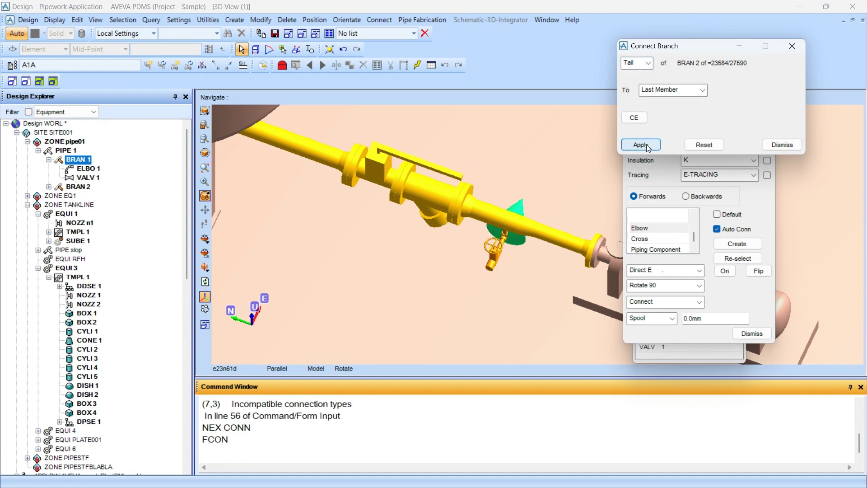
- Save the model changes with the SAVEWORK command
{"action": "left_click", "coordinate": [259, 451]}
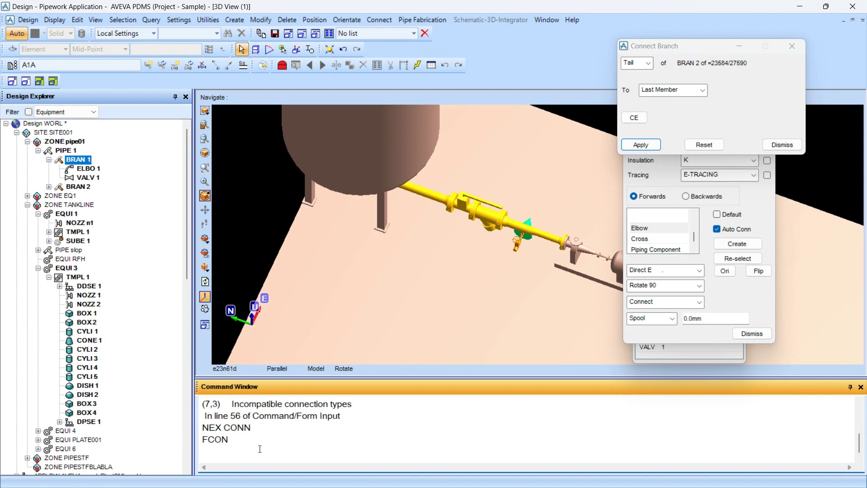
{"action": "type", "text": "SAVEWORJ"}
{"action": "key", "text": "BackSpace"}
{"action": "type", "text": "K"}
{"action": "key", "text": "Return"}
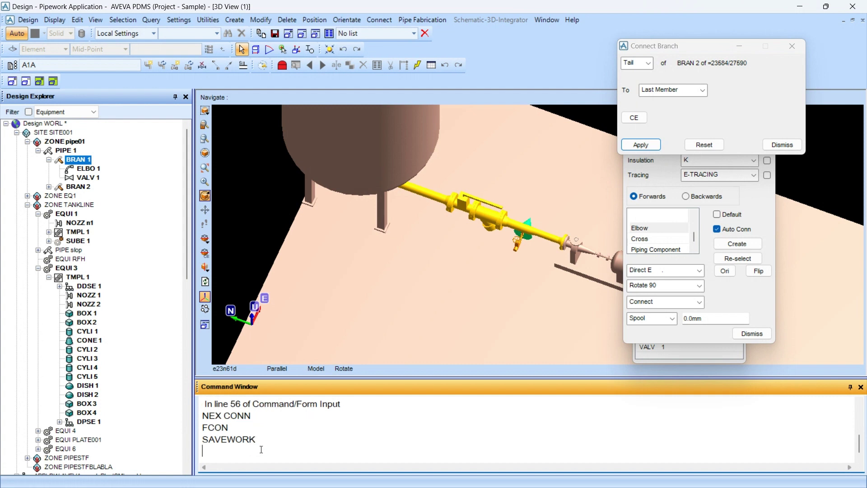
- Release all claimed elements with the command UNCL ALL
{"action": "type", "text": "UNCL ALL"}
{"action": "key", "text": "Return"}
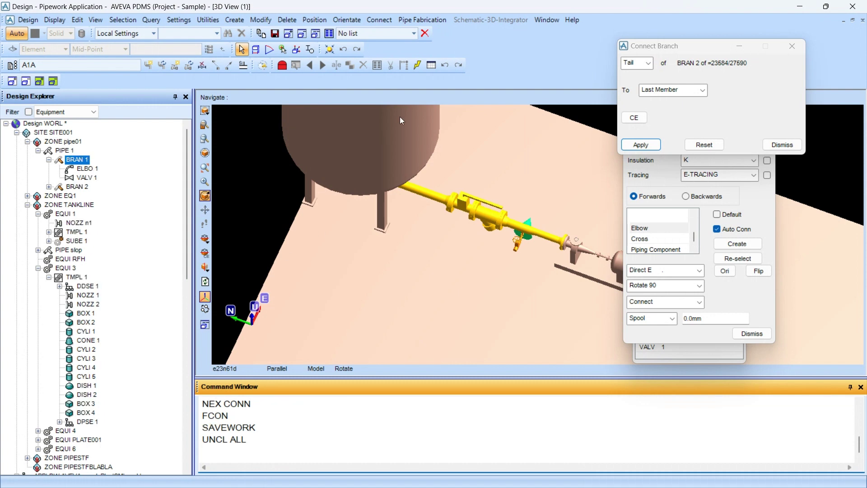
- Examine the suction pipe between the tank and the pump together with the olet branch from several angles
{"action": "scroll", "coordinate": [540, 218], "scroll_direction": "down", "scroll_amount": 3}
{"action": "mouse_move", "coordinate": [540, 224]}
{"action": "middle_mouse_down"}
{"action": "mouse_move", "coordinate": [520, 205]}
{"action": "mouse_move", "coordinate": [559, 199]}
{"action": "mouse_move", "coordinate": [526, 230]}
{"action": "mouse_move", "coordinate": [544, 180]}
{"action": "mouse_move", "coordinate": [550, 208]}
{"action": "mouse_move", "coordinate": [486, 214]}
{"action": "mouse_move", "coordinate": [492, 209]}
{"action": "middle_mouse_up"}
{"action": "scroll", "coordinate": [555, 196], "scroll_direction": "up", "scroll_amount": 3}
{"action": "scroll", "coordinate": [569, 229], "scroll_direction": "down", "scroll_amount": 2}
{"action": "scroll", "coordinate": [570, 228], "scroll_direction": "up", "scroll_amount": 3}
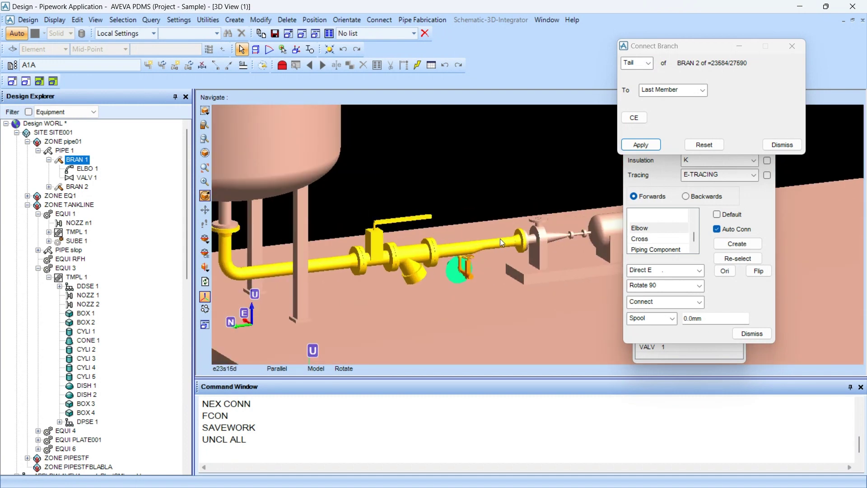
{"action": "middle_click", "coordinate": [500, 238]}
{"action": "middle_click_drag", "start_coordinate": [540, 234], "coordinate": [586, 256]}
{"action": "middle_click_drag", "start_coordinate": [522, 249], "coordinate": [504, 275]}
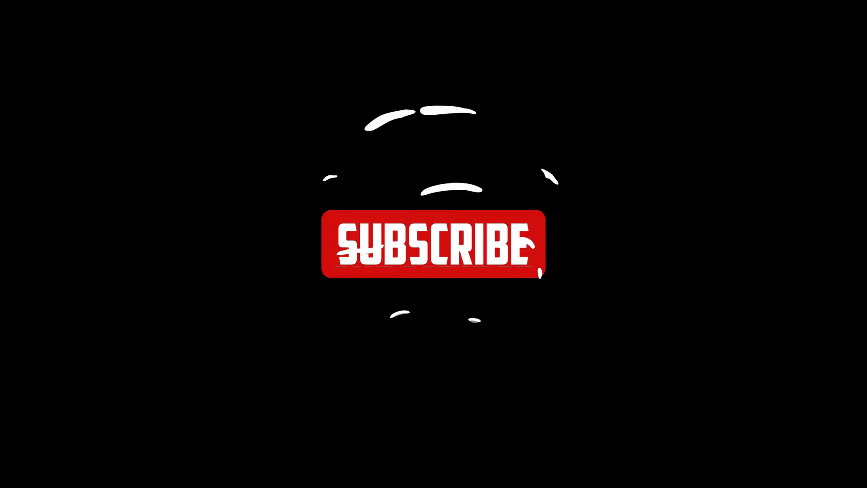